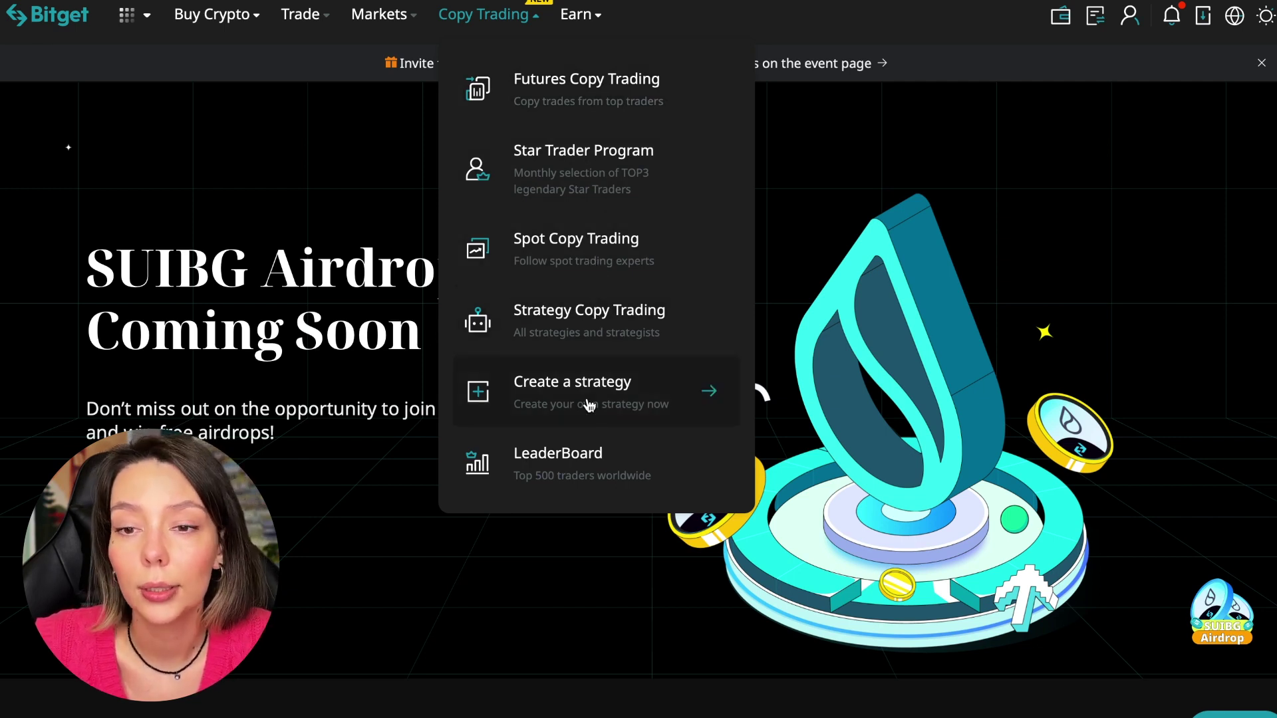
Step: Open the top 500 traders LeaderBoard and review its weekly win-rate and ROI rankings
left_click(587, 459)
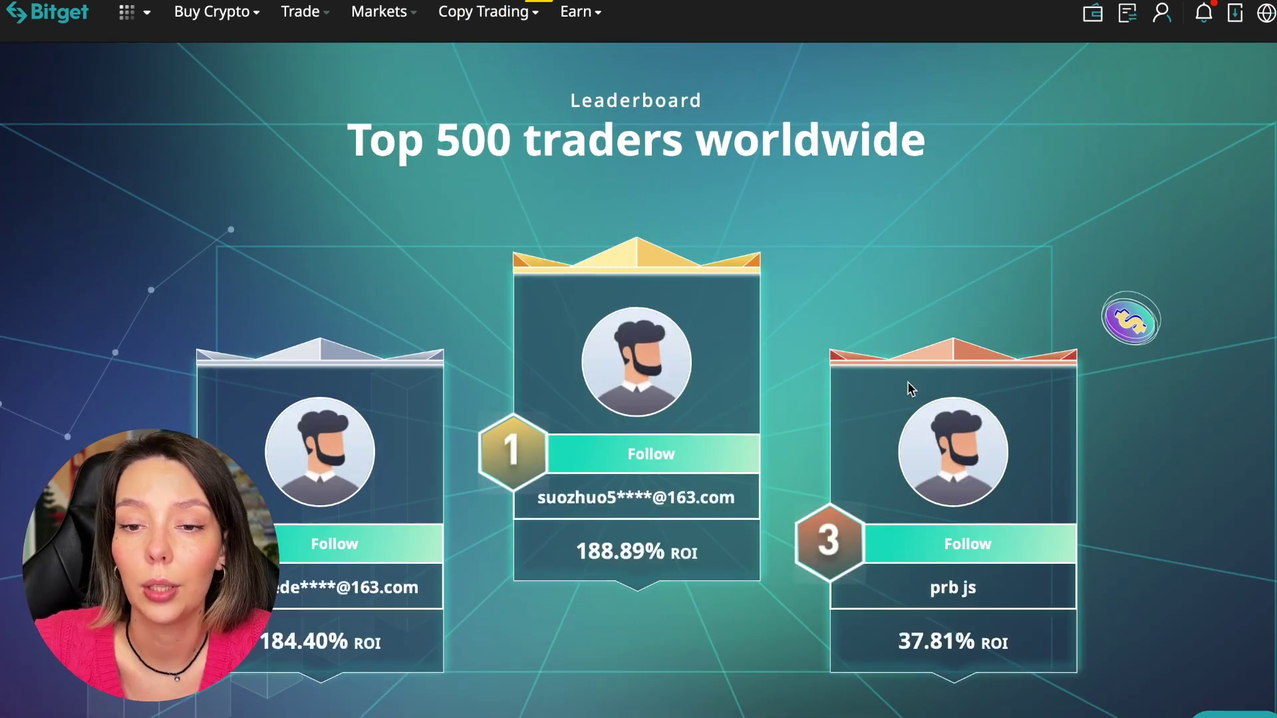
scroll(910, 390, "down", 3)
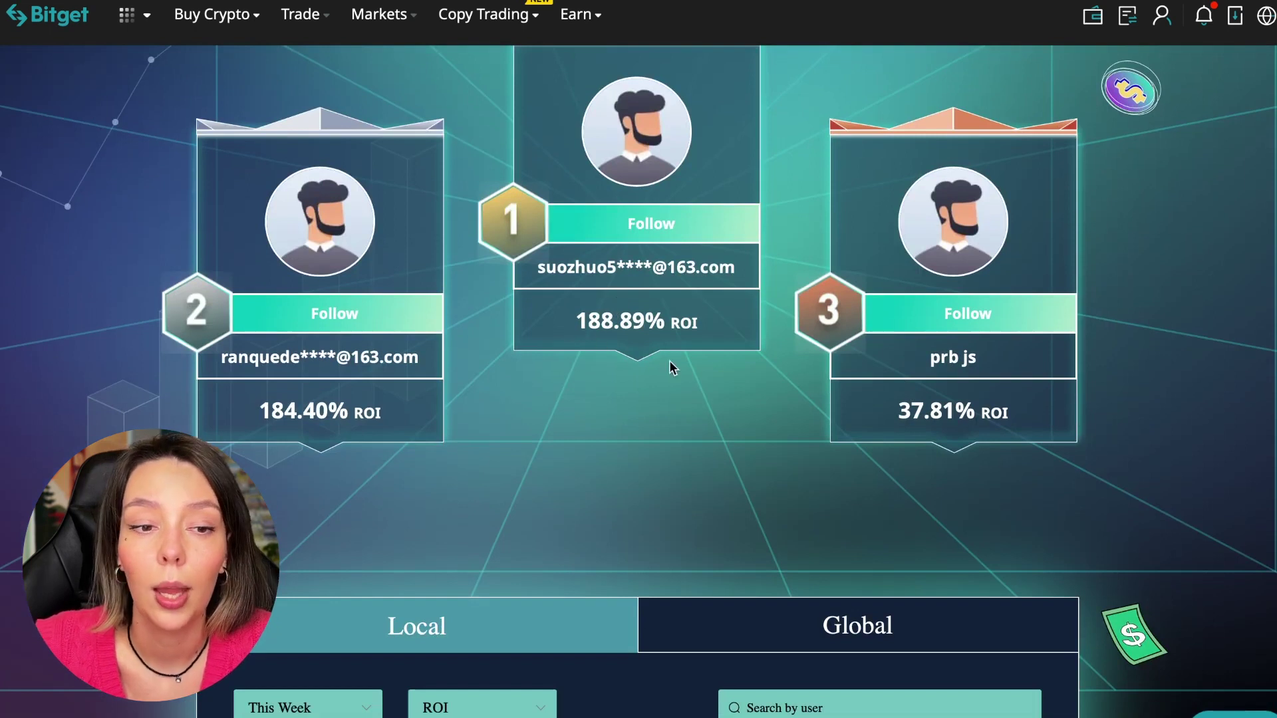
scroll(699, 445, "down", 3)
scroll(700, 445, "down", 3)
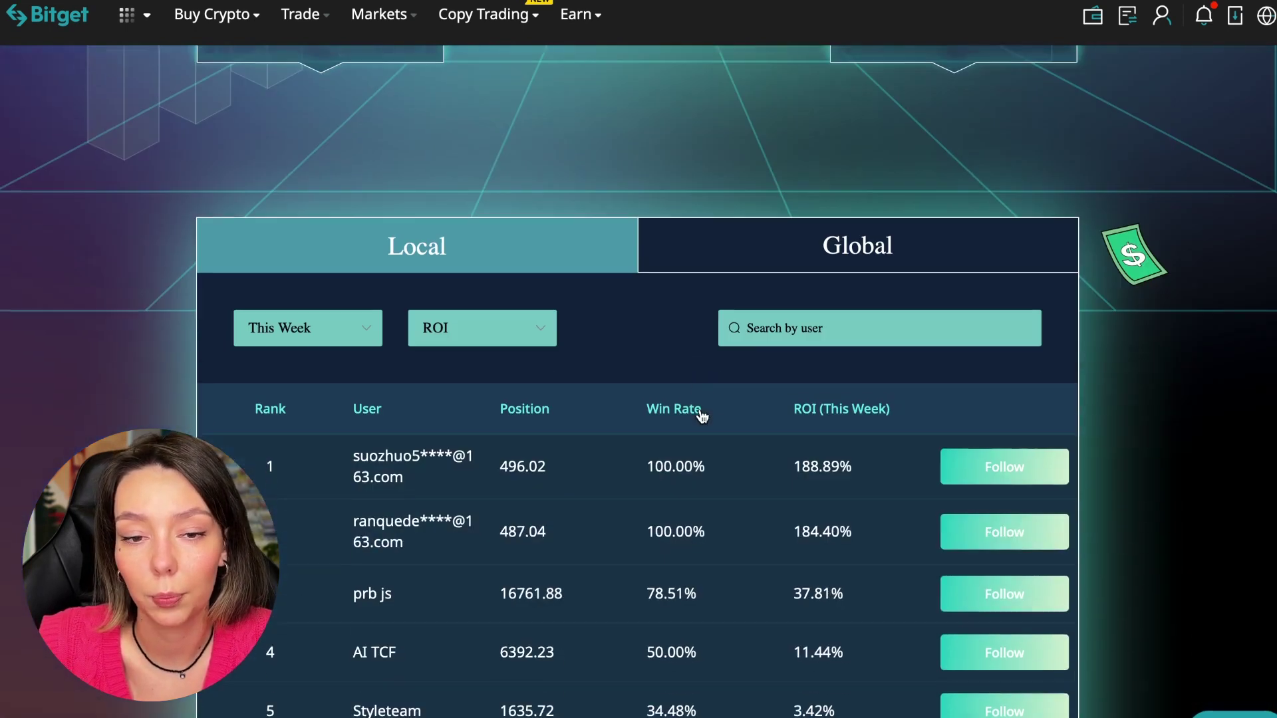
scroll(700, 445, "down", 3)
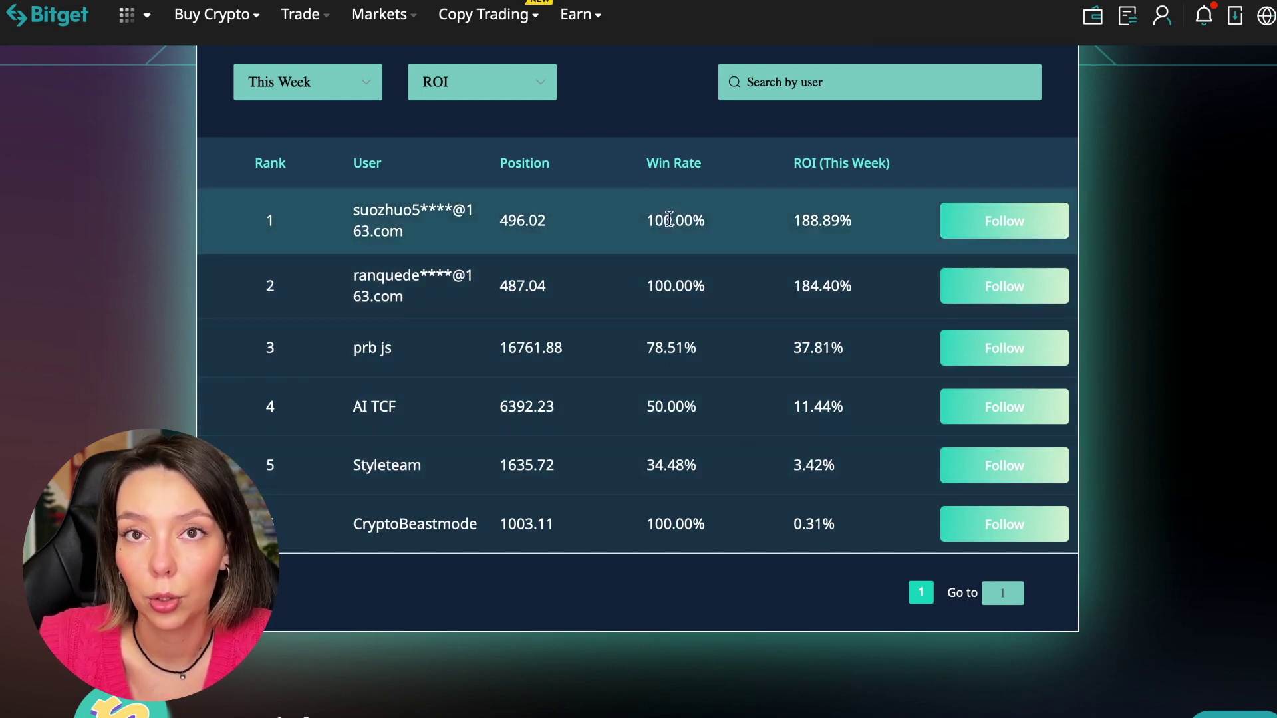
left_click_drag(647, 220, 711, 221)
left_click(798, 479)
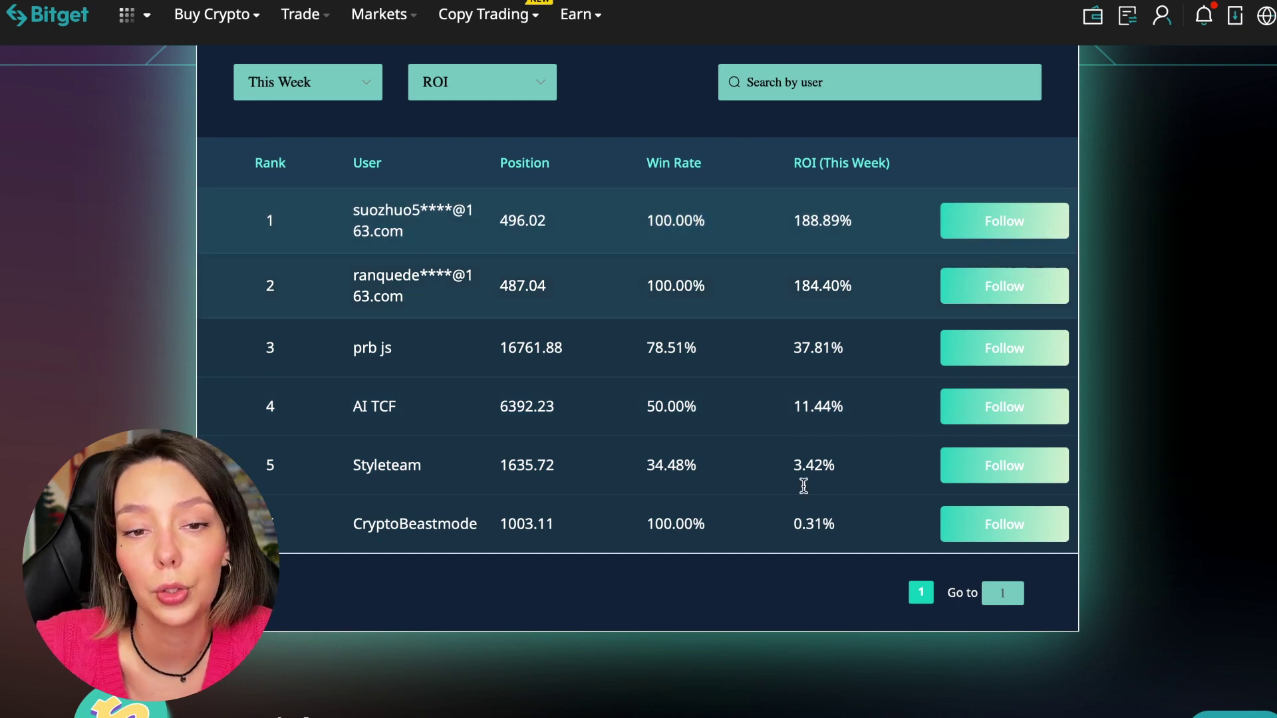
scroll(801, 560, "down", 1)
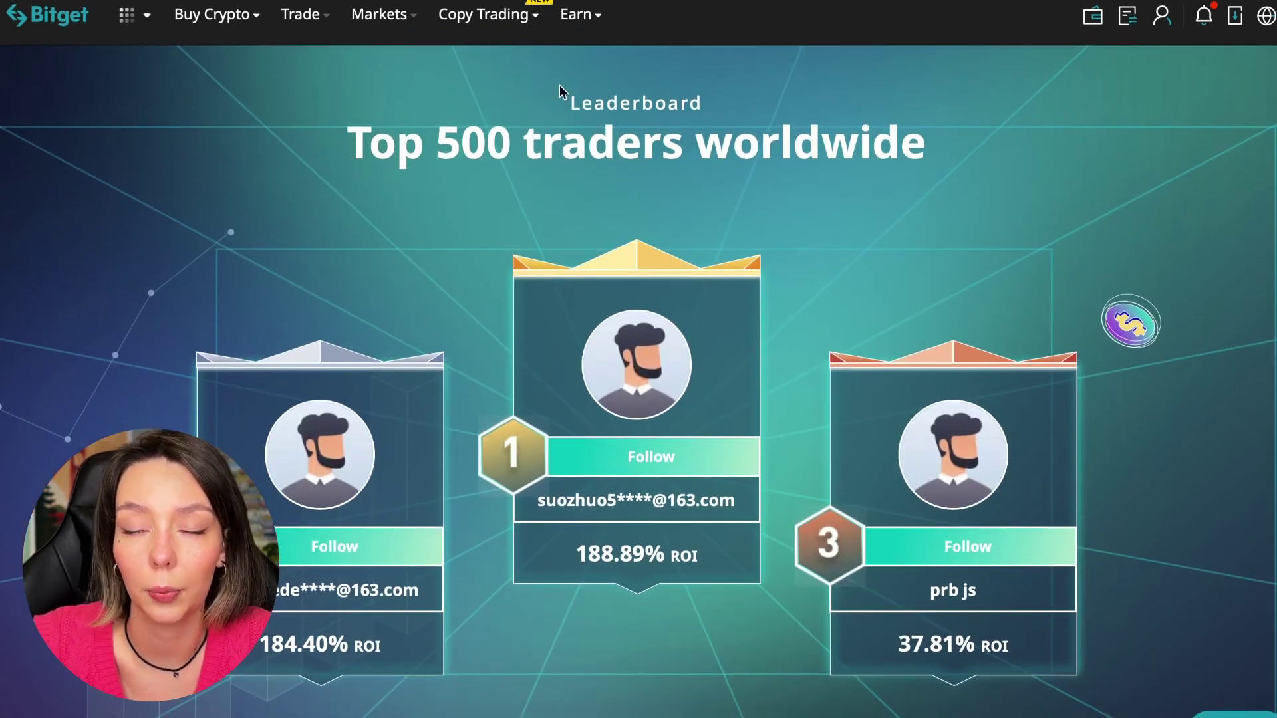
Step: Open the Futures Top Traders page, view the Spot tab briefly, then return to Futures
mouse_move(487, 14)
left_click(559, 82)
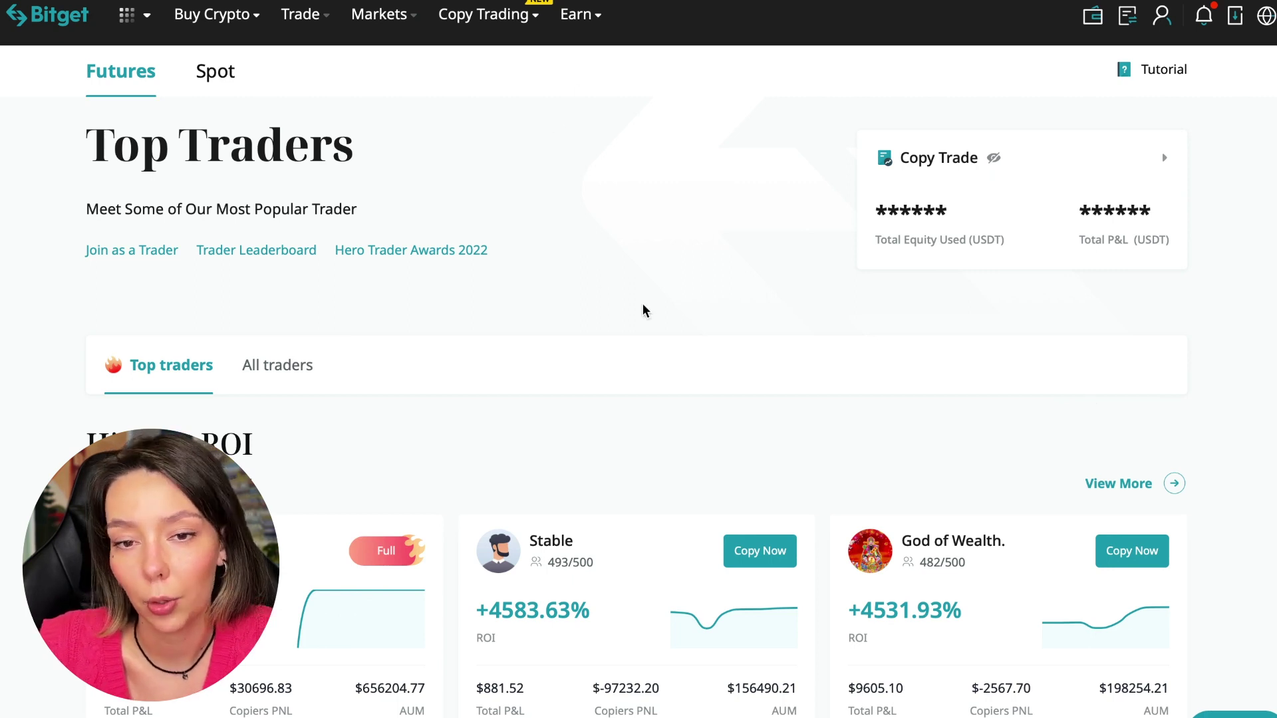
left_click(218, 77)
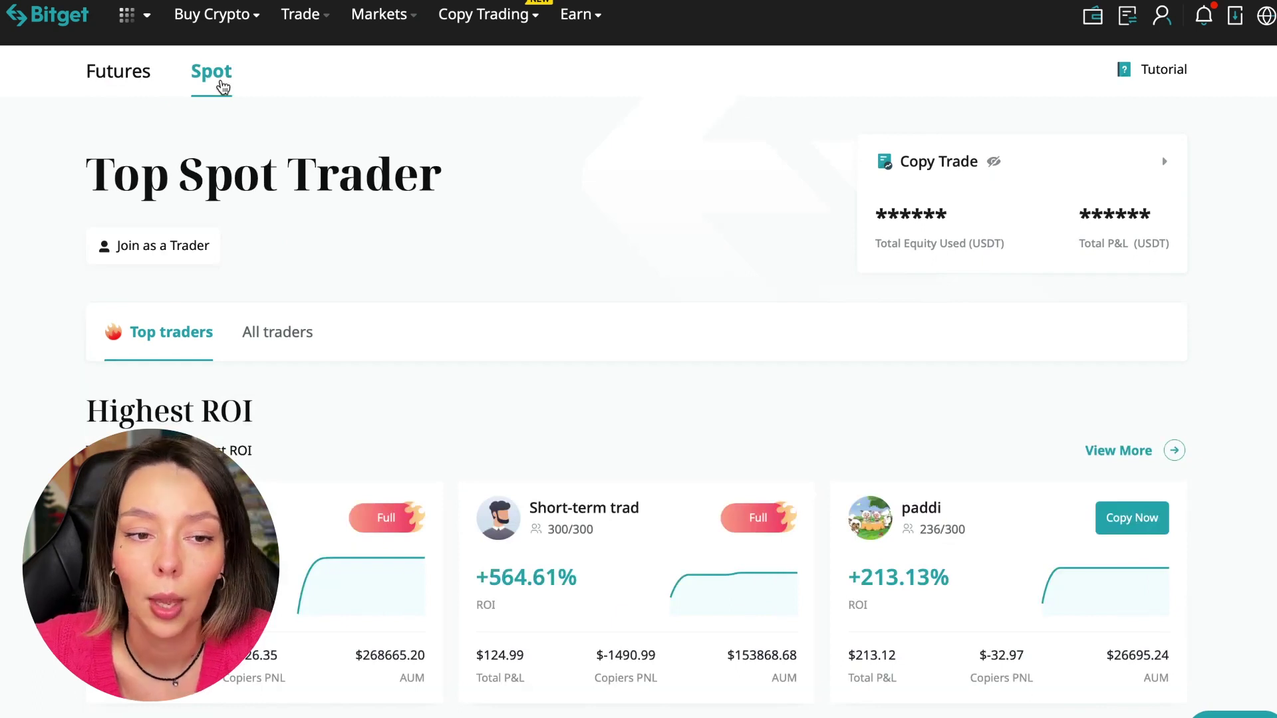
left_click(95, 79)
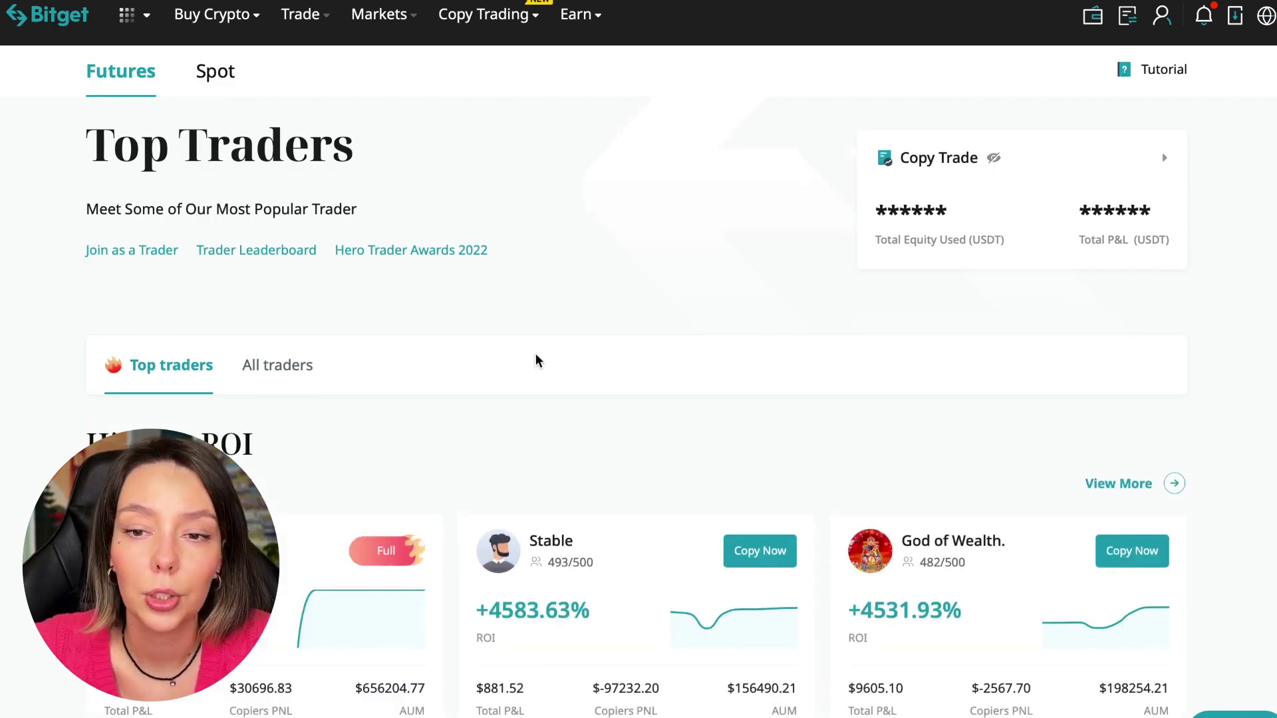
scroll(536, 354, "down", 3)
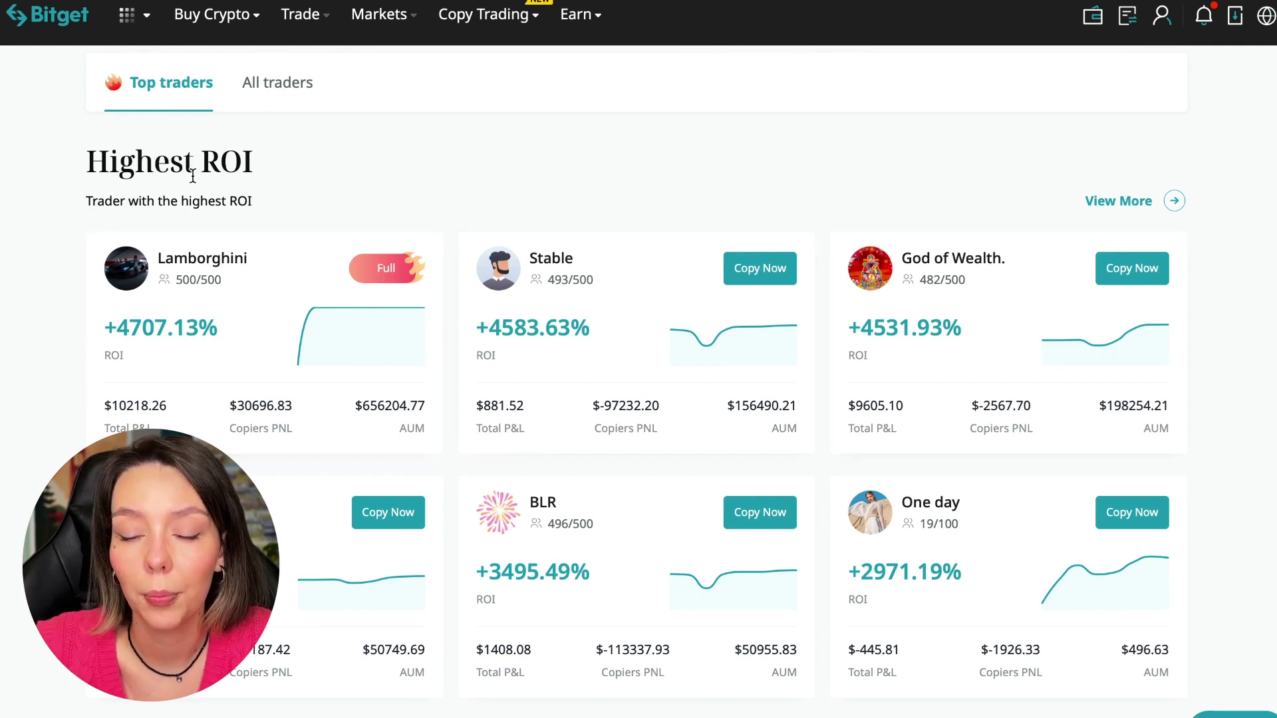
left_click_drag(252, 162, 86, 163)
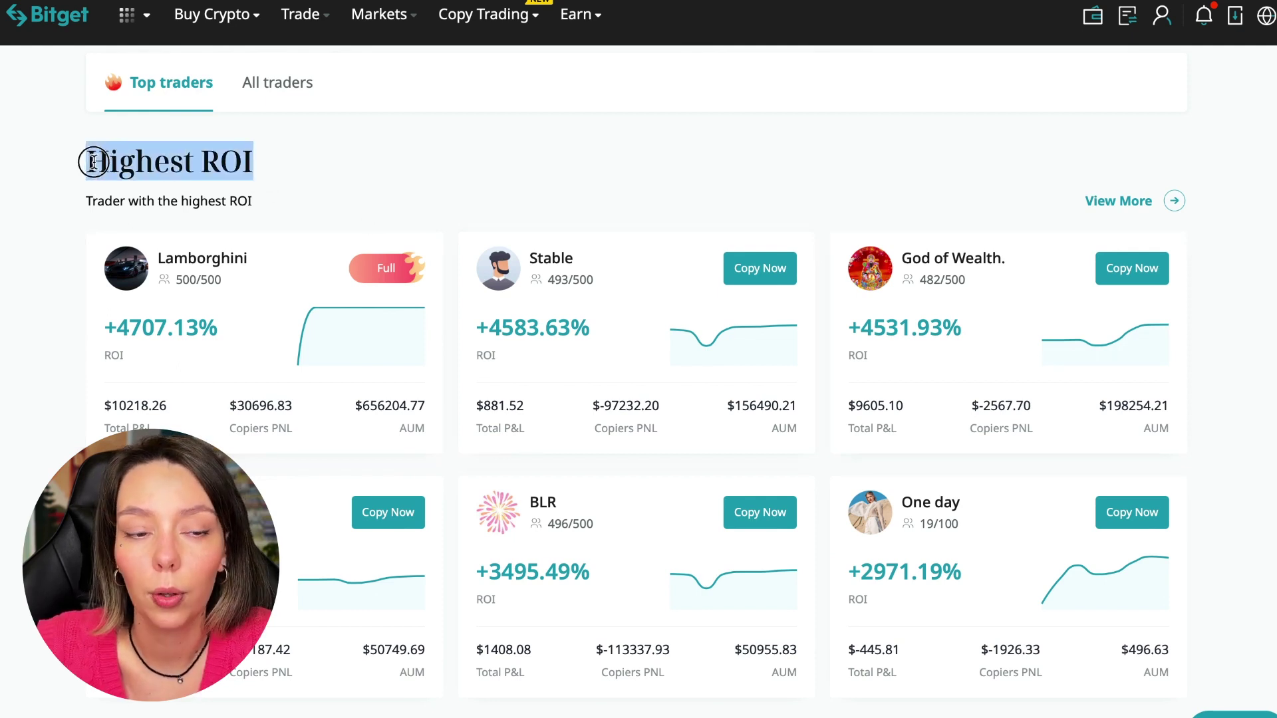
left_click(275, 188)
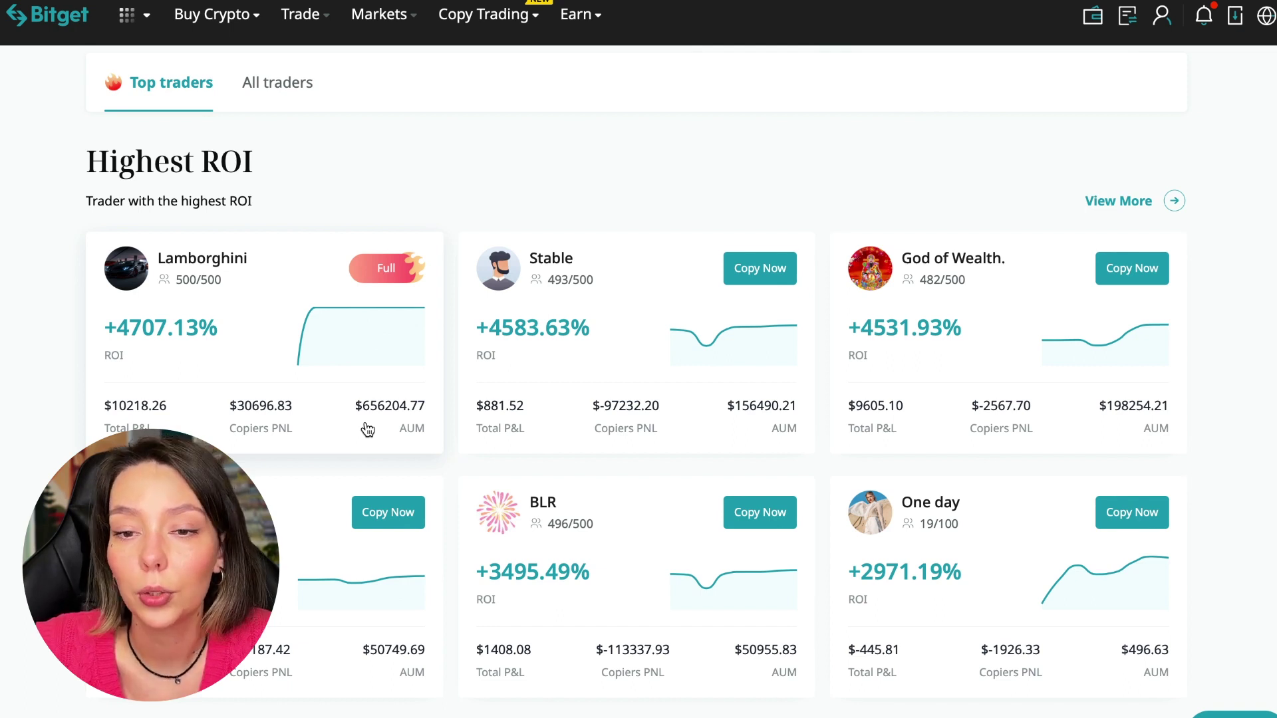
scroll(367, 429, "down", 5)
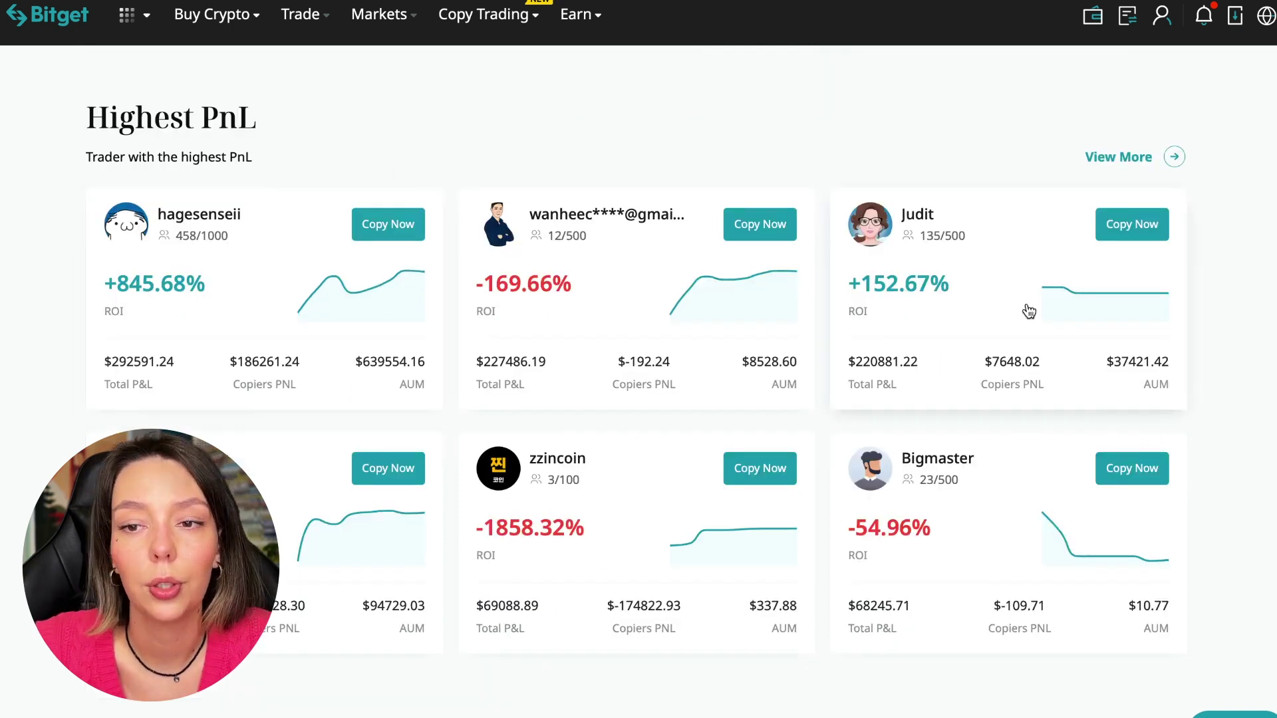
scroll(857, 477, "down", 5)
scroll(856, 477, "down", 1)
scroll(340, 374, "down", 2)
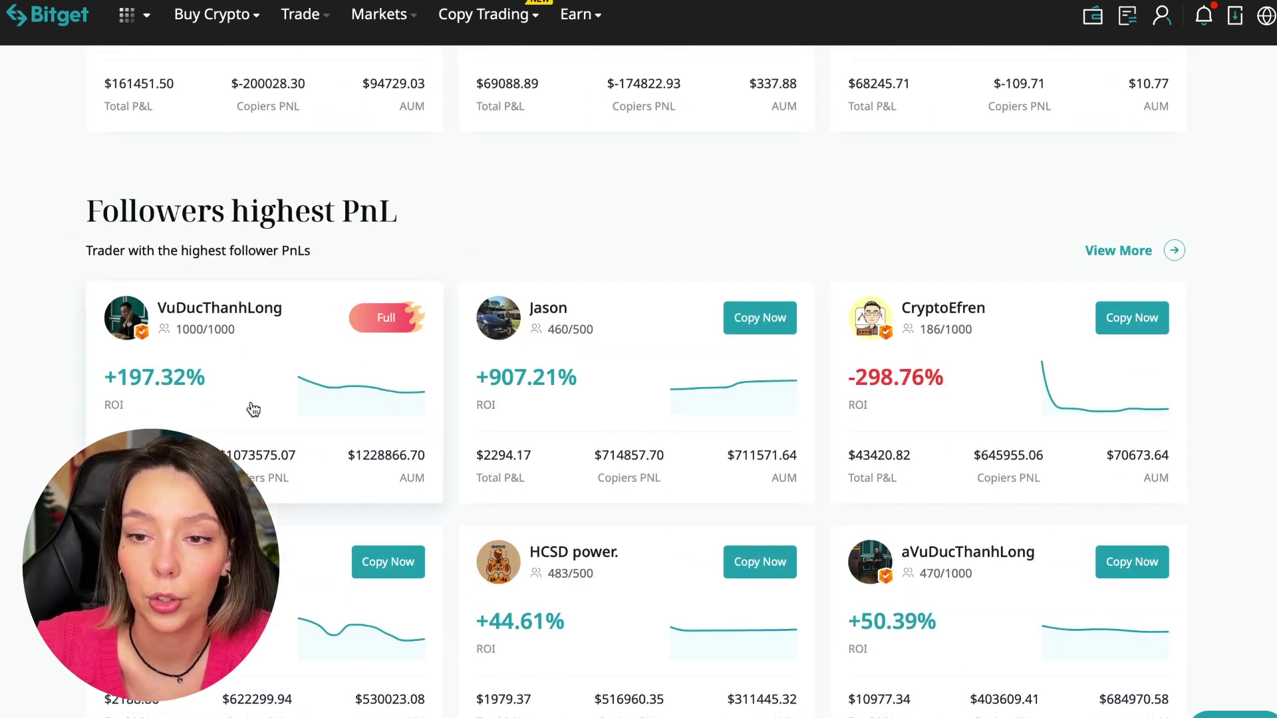
scroll(251, 401, "down", 2)
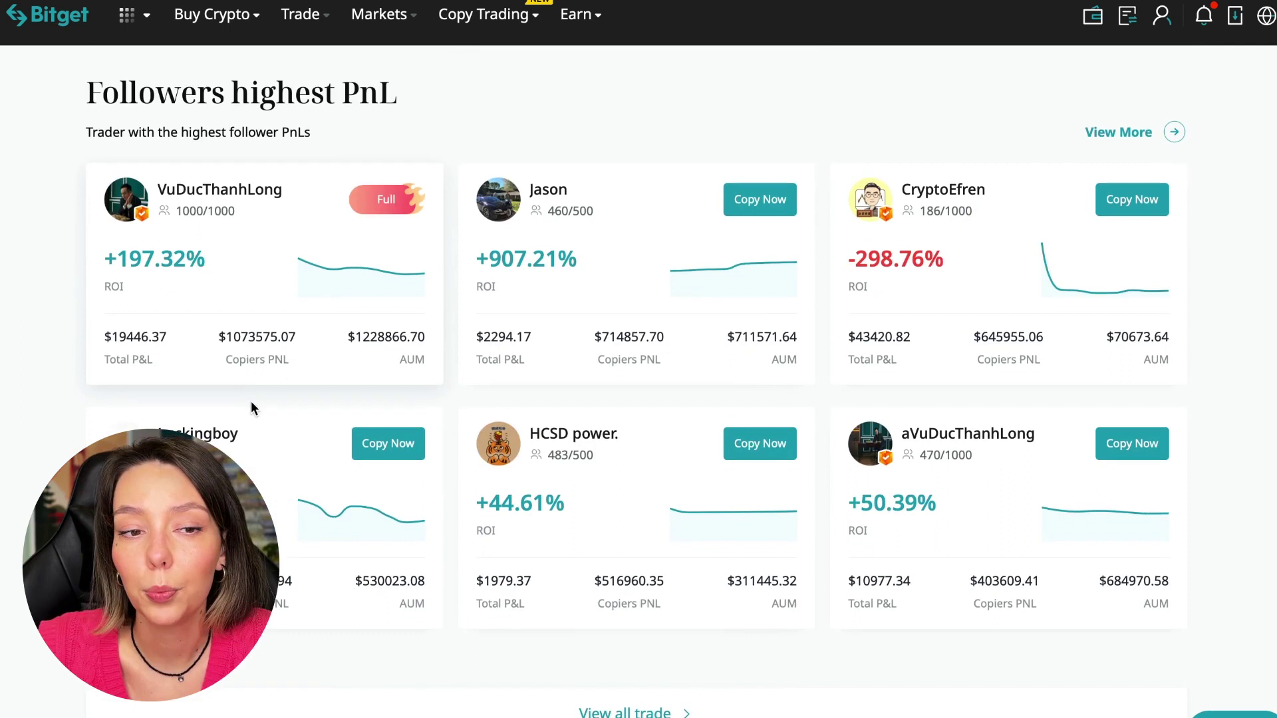
left_click(1131, 131)
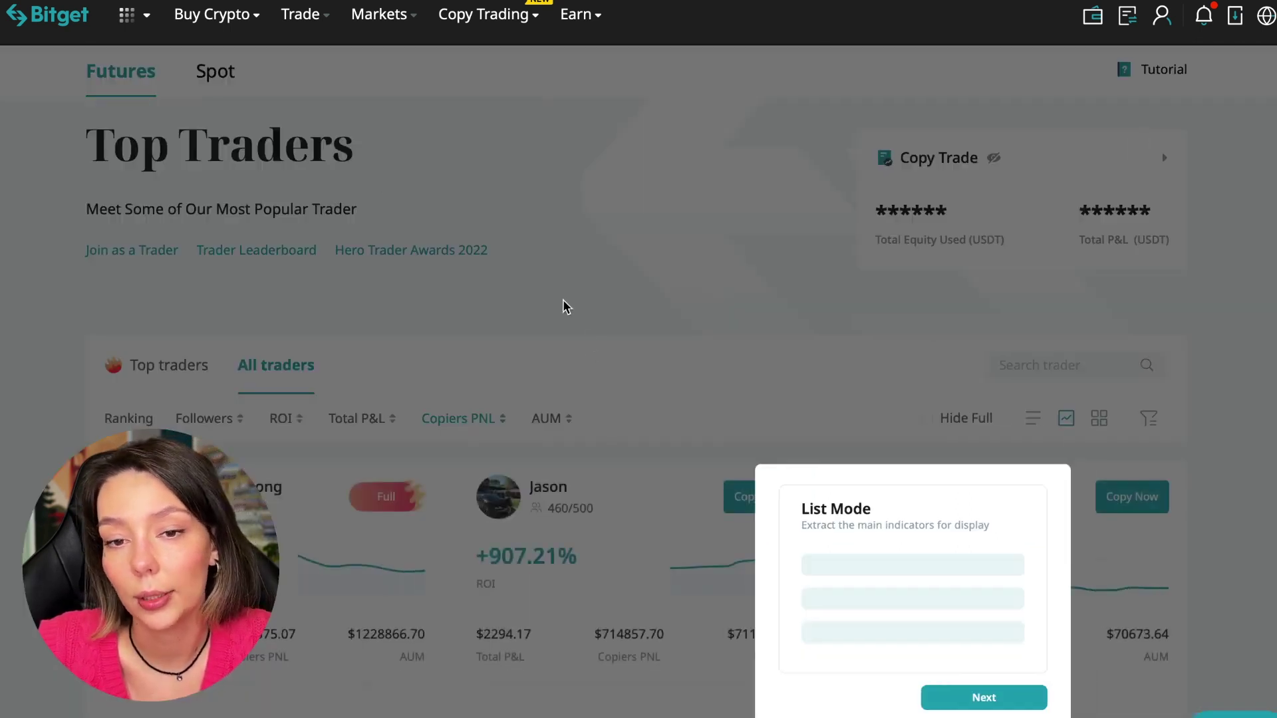
left_click(984, 698)
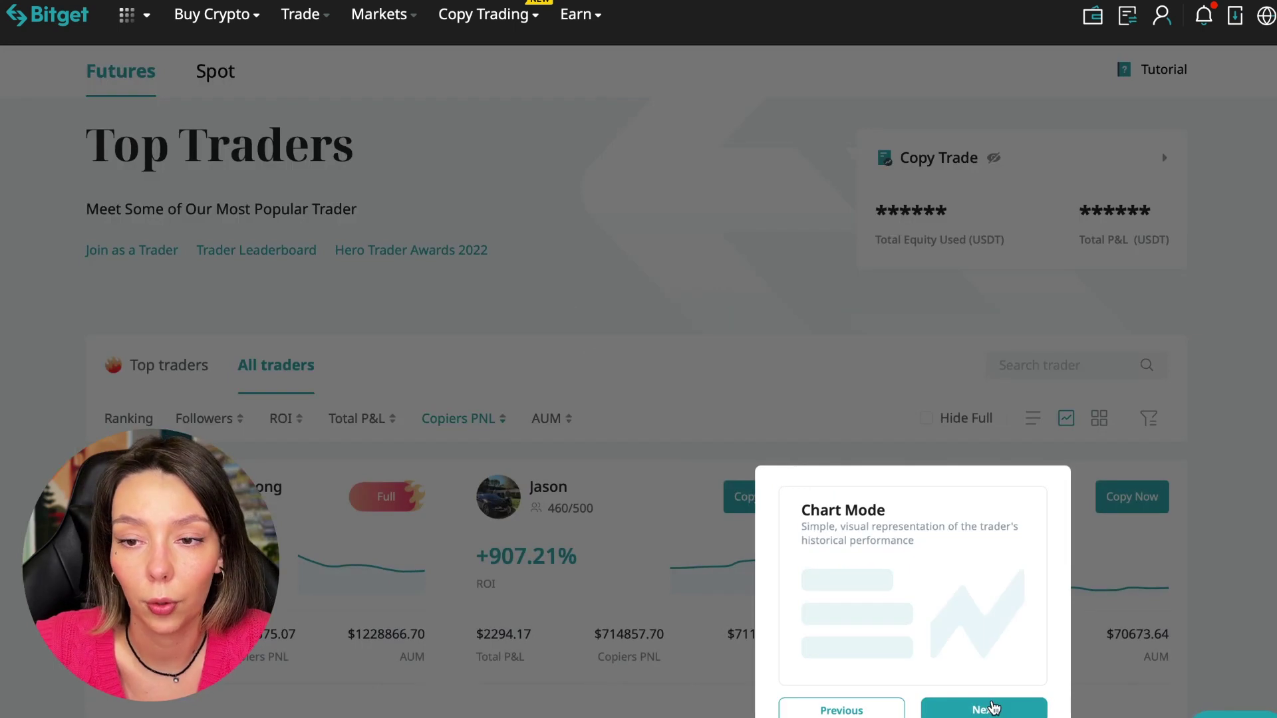
left_click(984, 709)
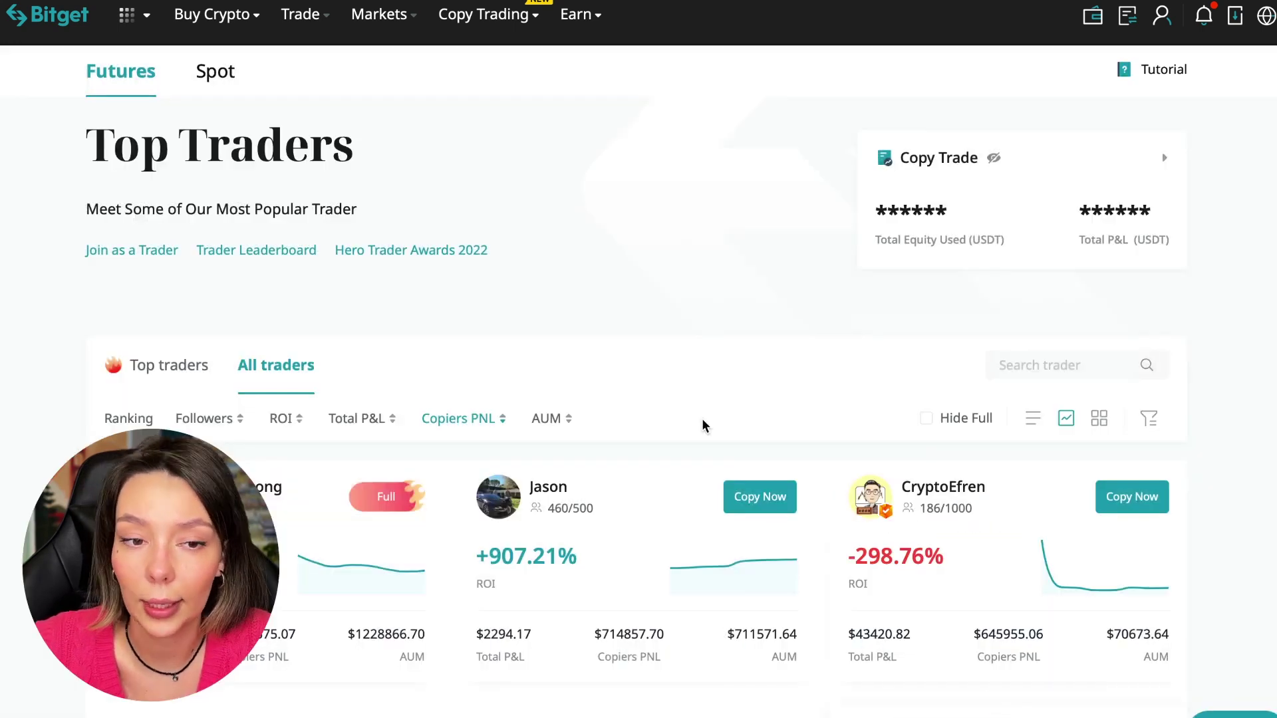
scroll(741, 307, "down", 3)
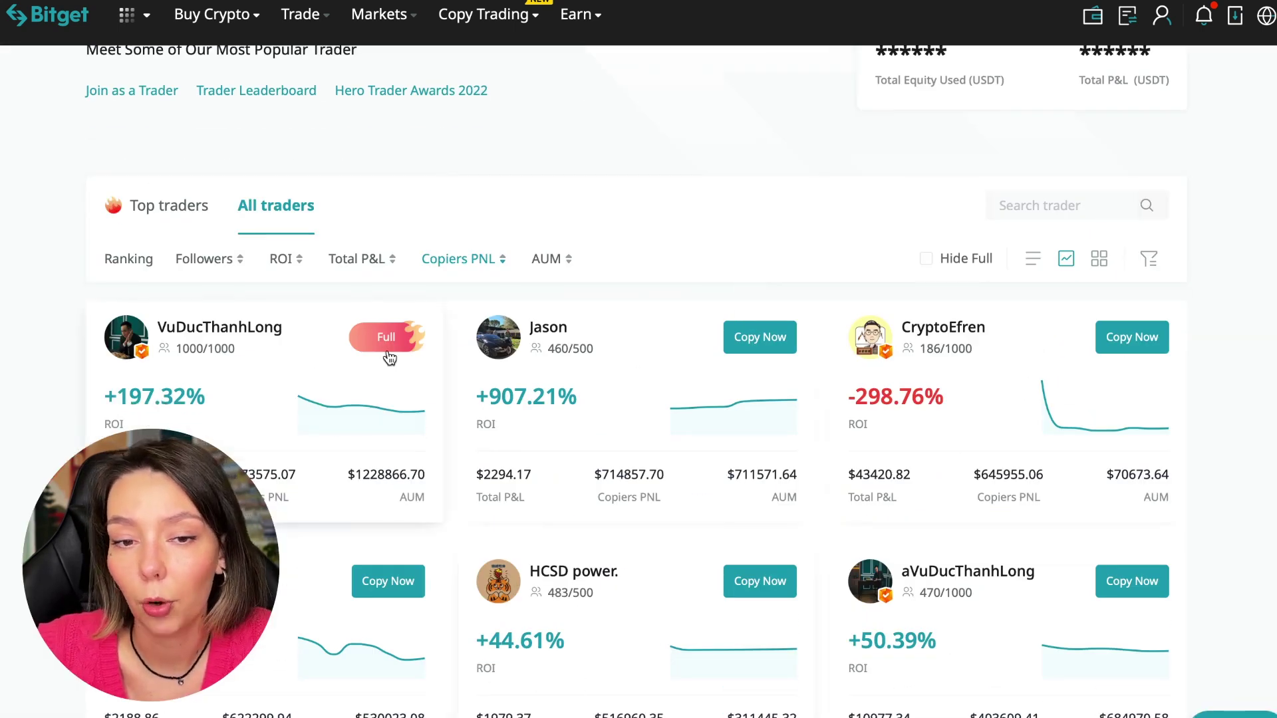
scroll(558, 181, "down", 1)
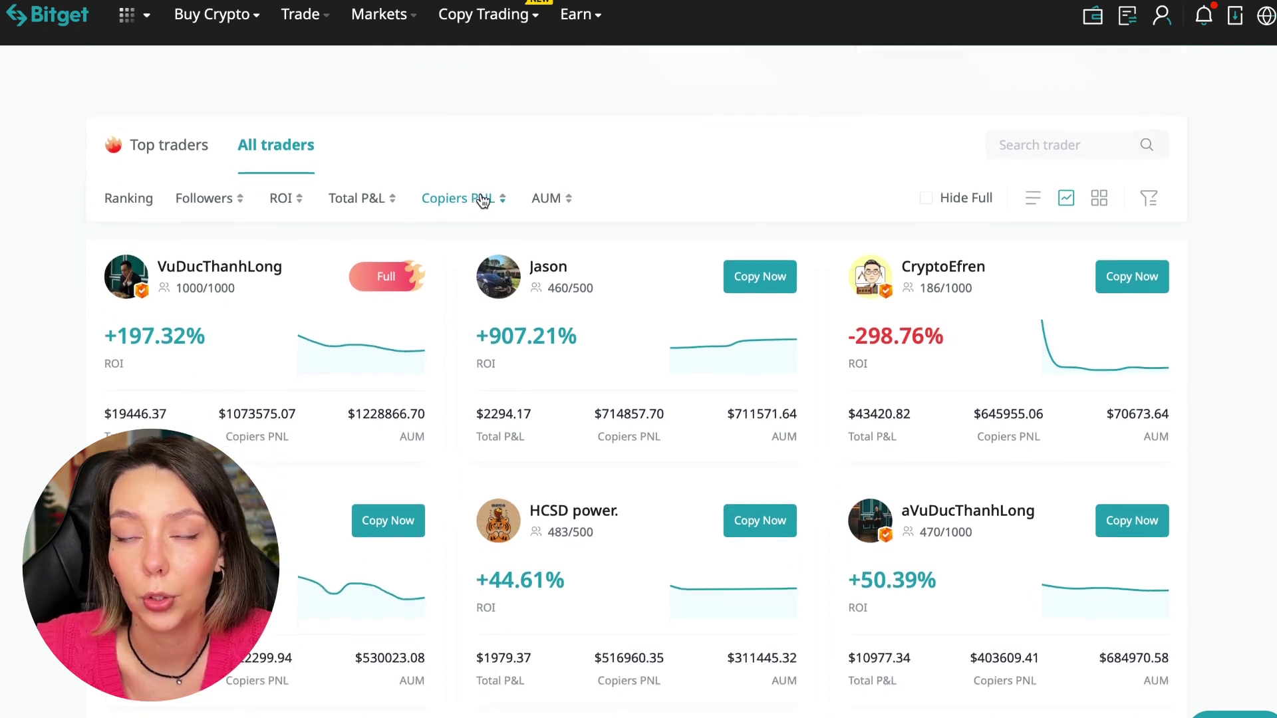
scroll(562, 145, "down", 1)
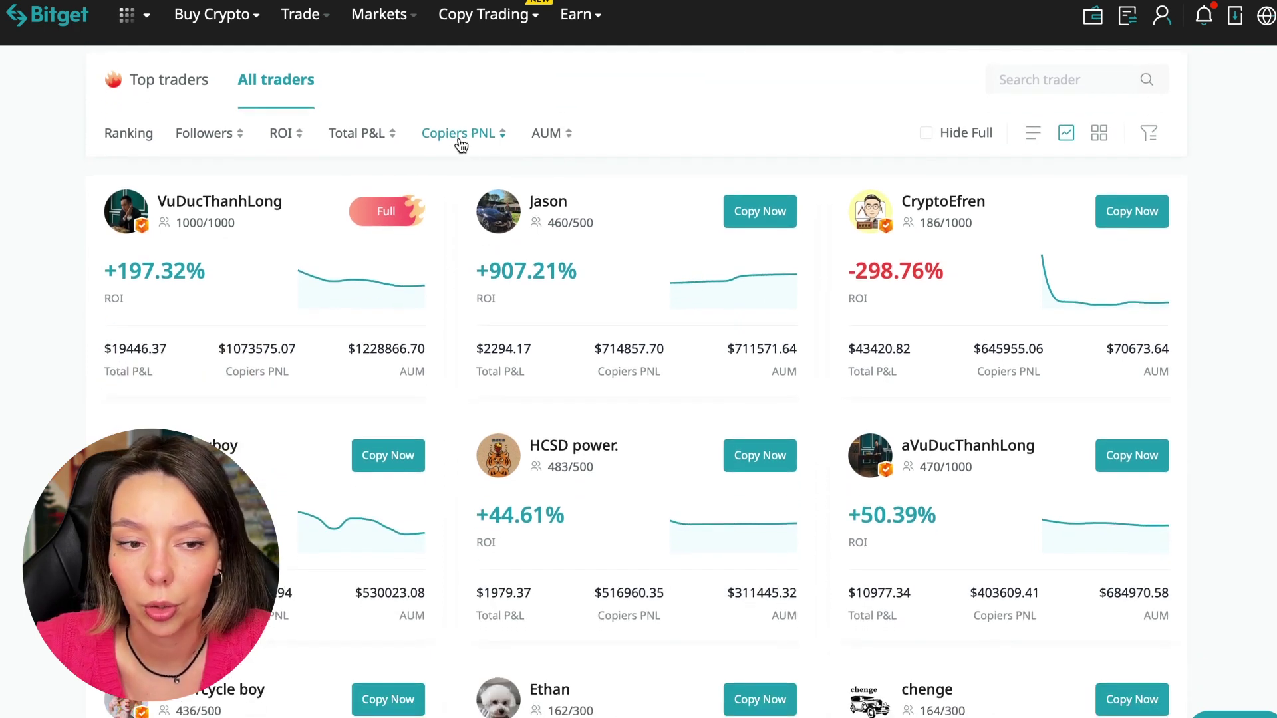
left_click(462, 134)
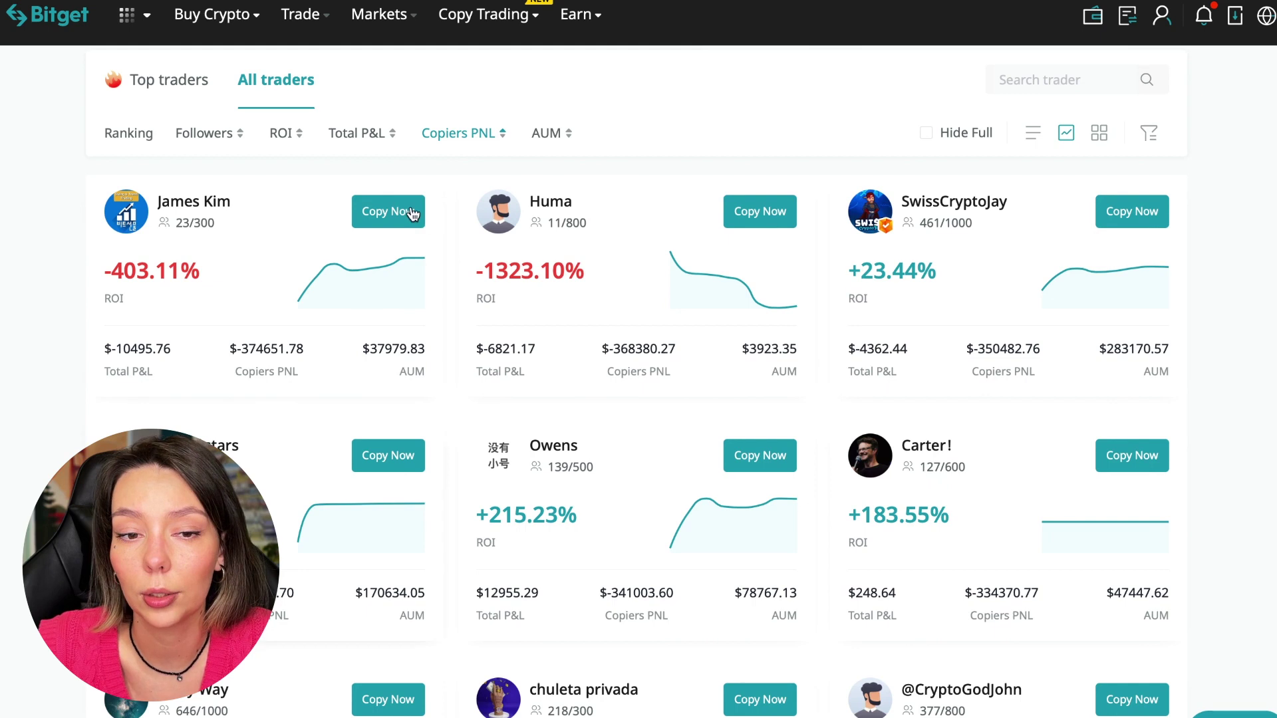
left_click(476, 136)
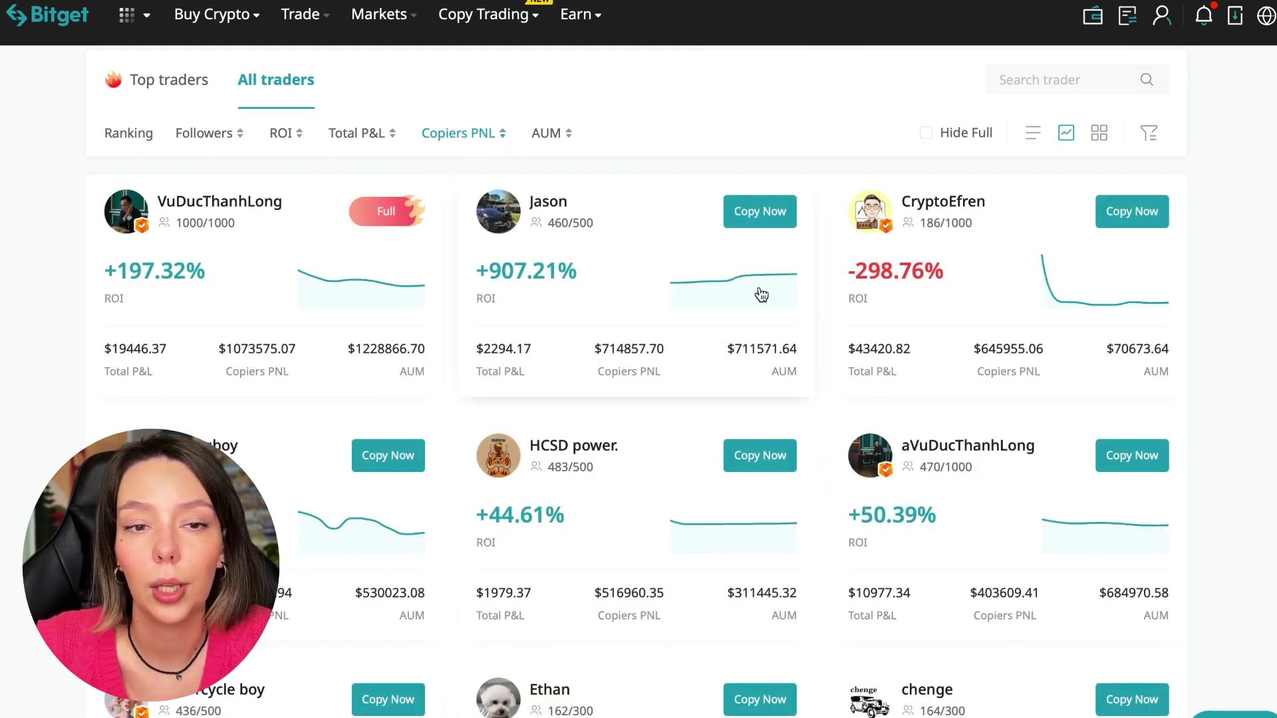
key("F5")
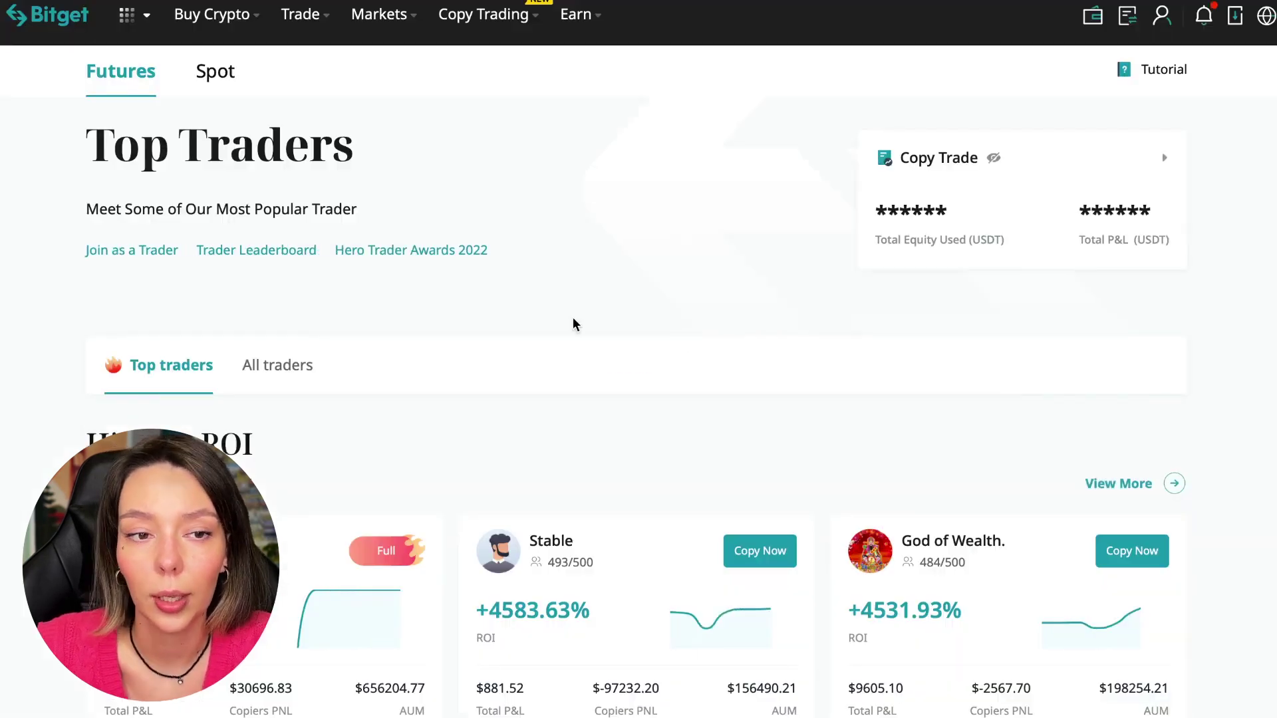
scroll(589, 320, "down", 2)
Step: On All traders, try follower-count and ranking sorts, then sort by ROI, lowest first
left_click(276, 226)
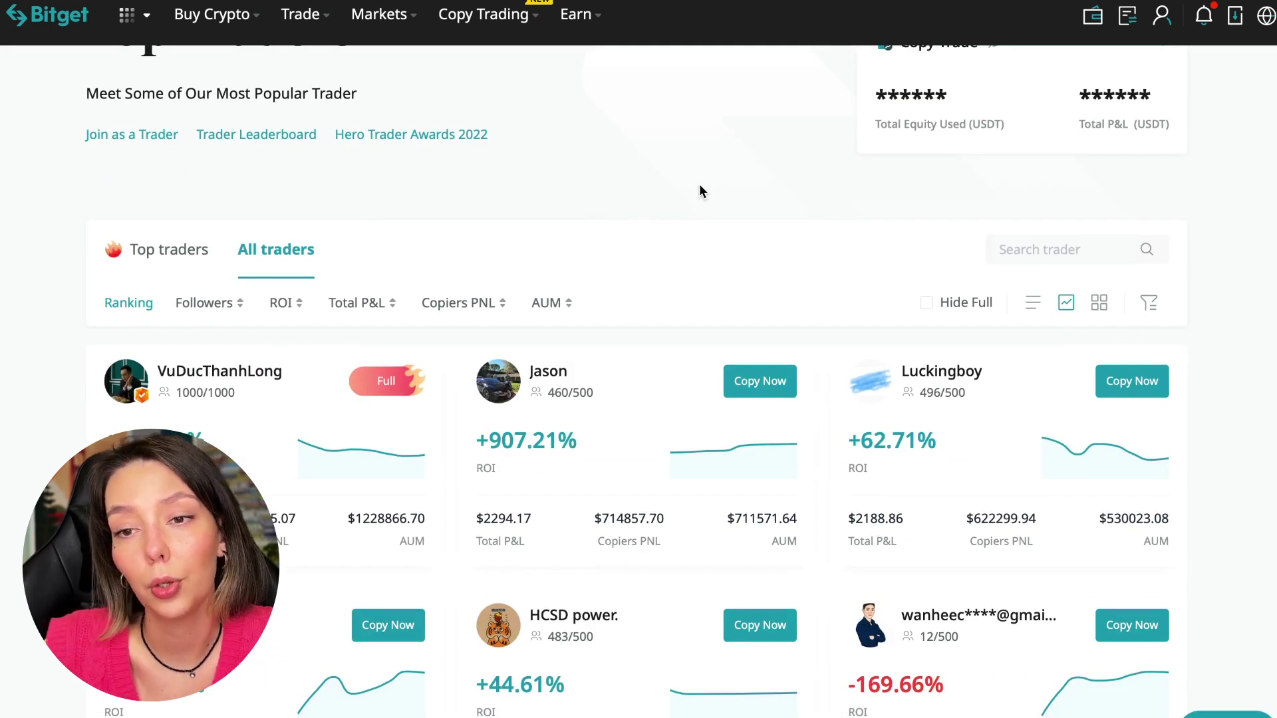
left_click(205, 302)
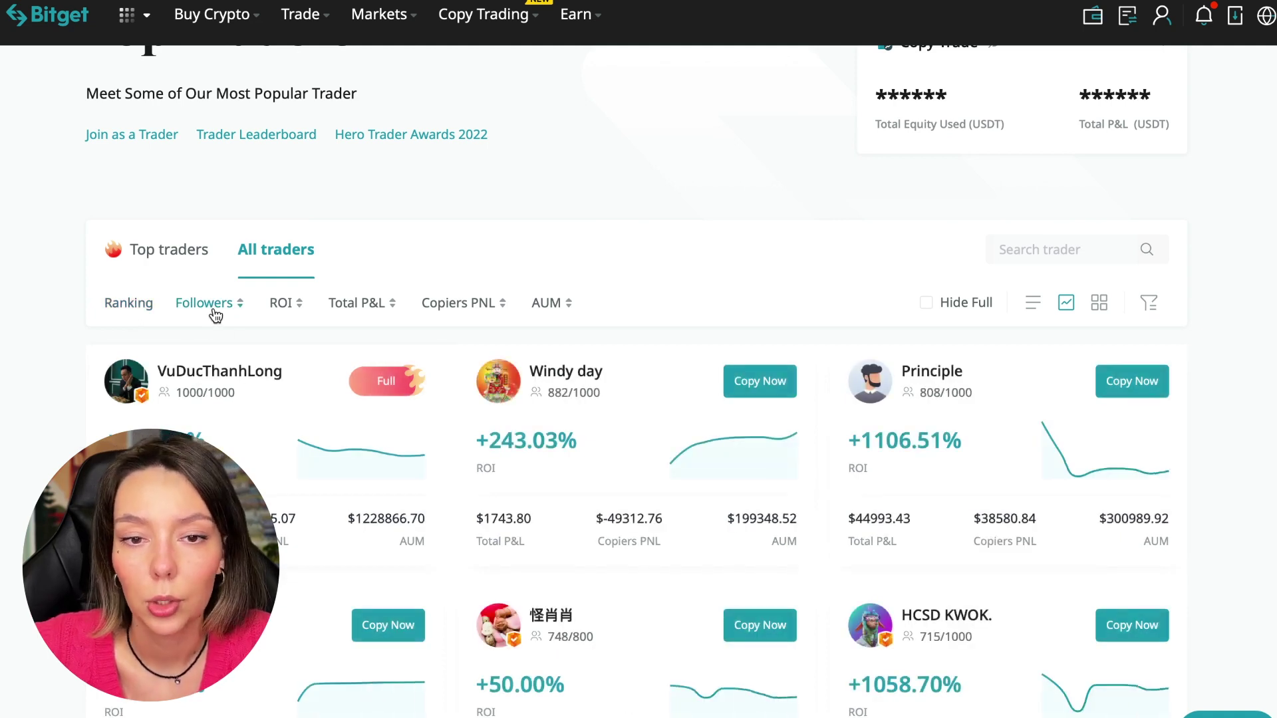
left_click(214, 313)
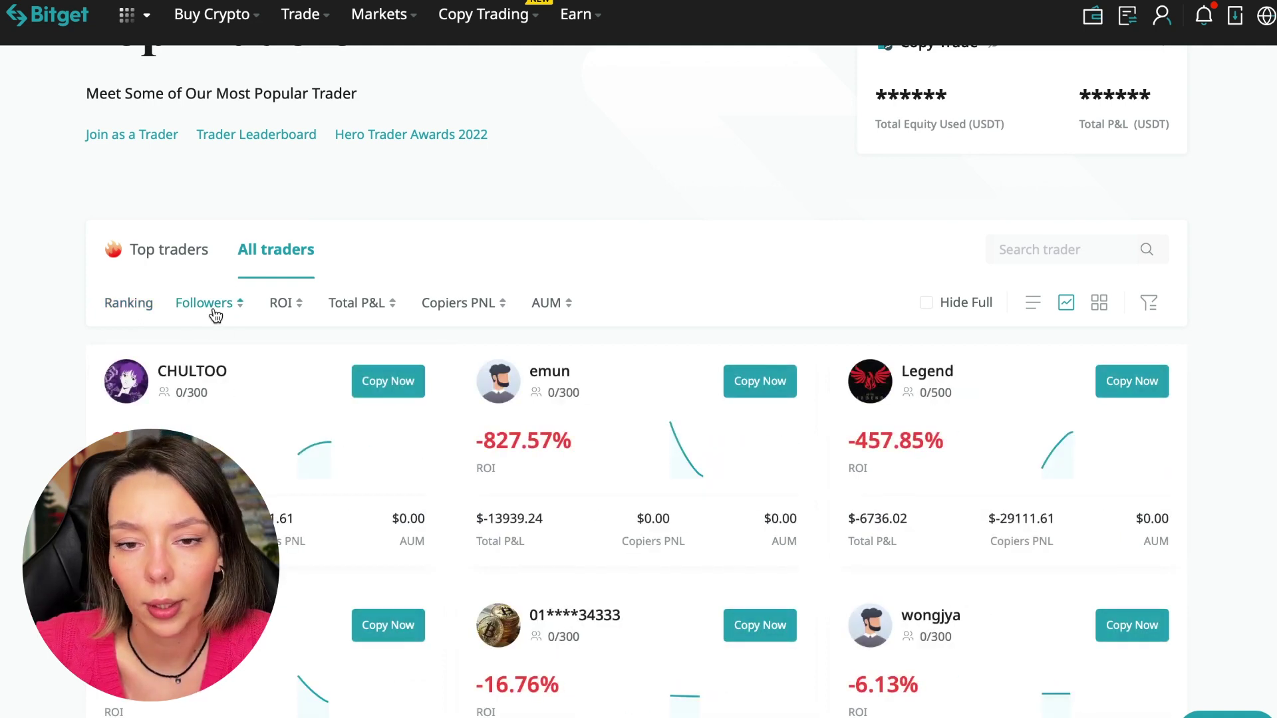
left_click(135, 302)
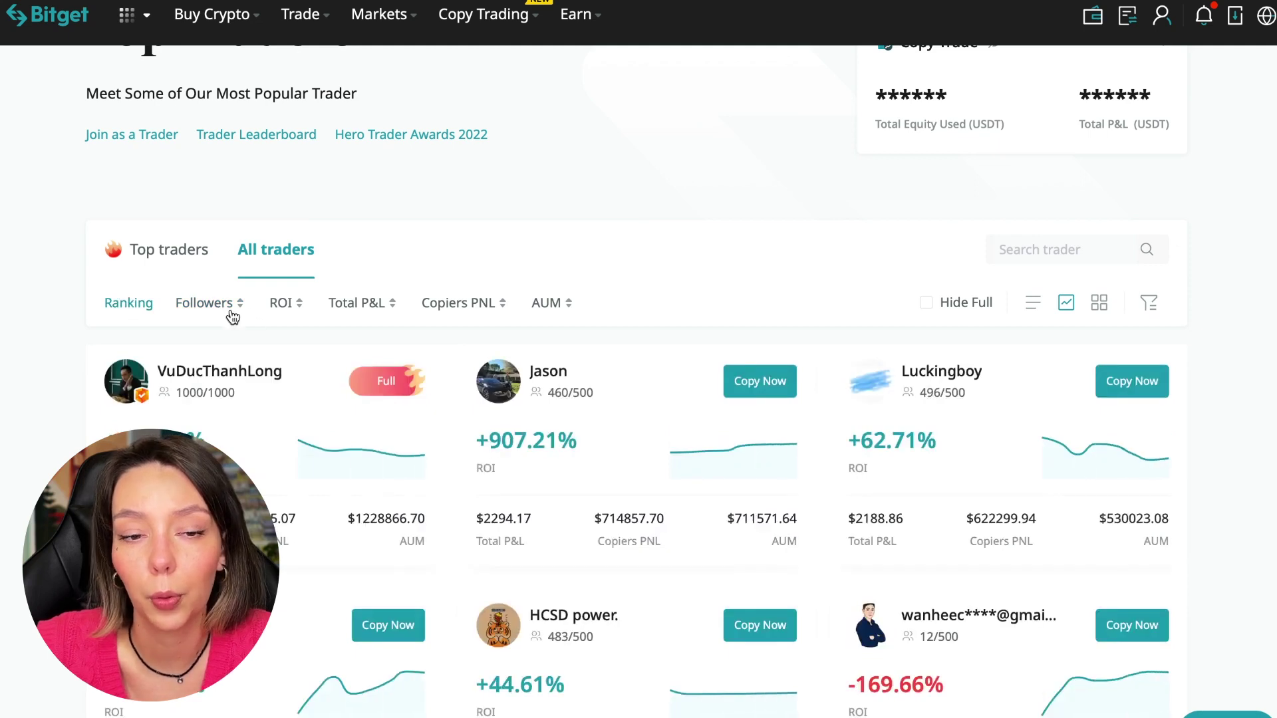
left_click(285, 302)
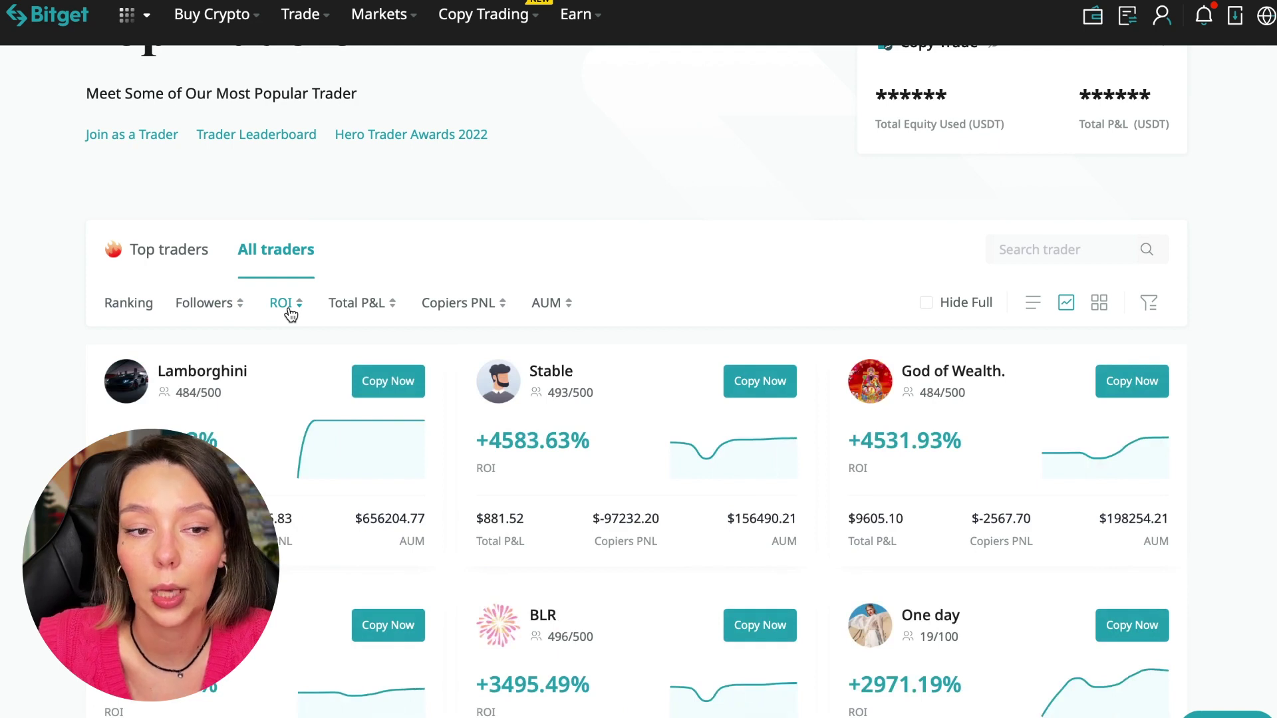
left_click(284, 303)
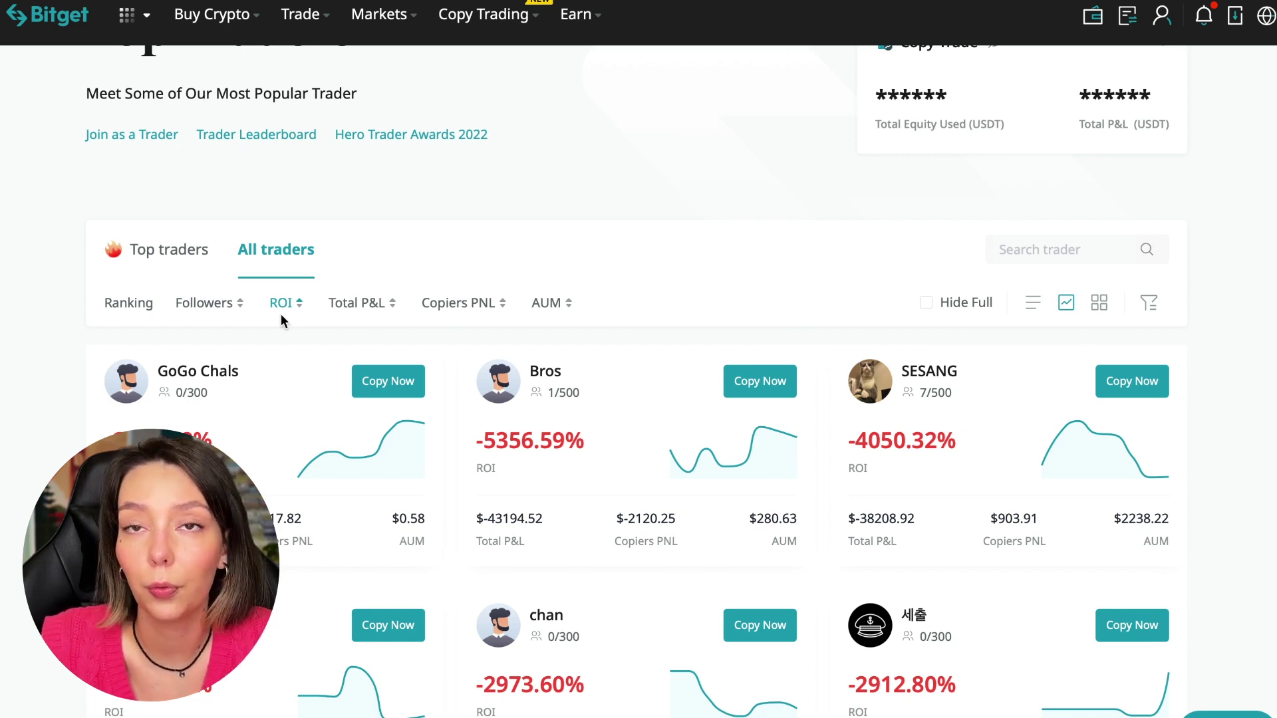
scroll(280, 315, "down", 1)
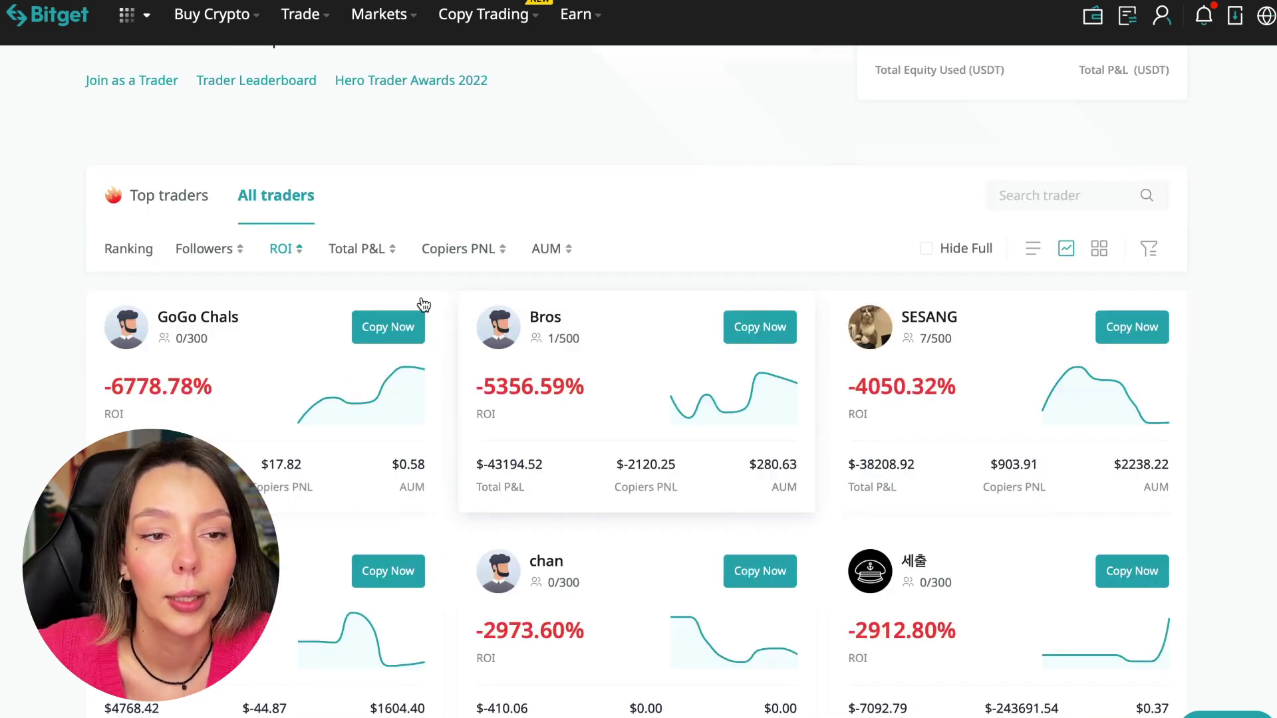
Step: Try Total P&L and Copiers PNL sorting, then sort traders by AUM, largest first
left_click(357, 249)
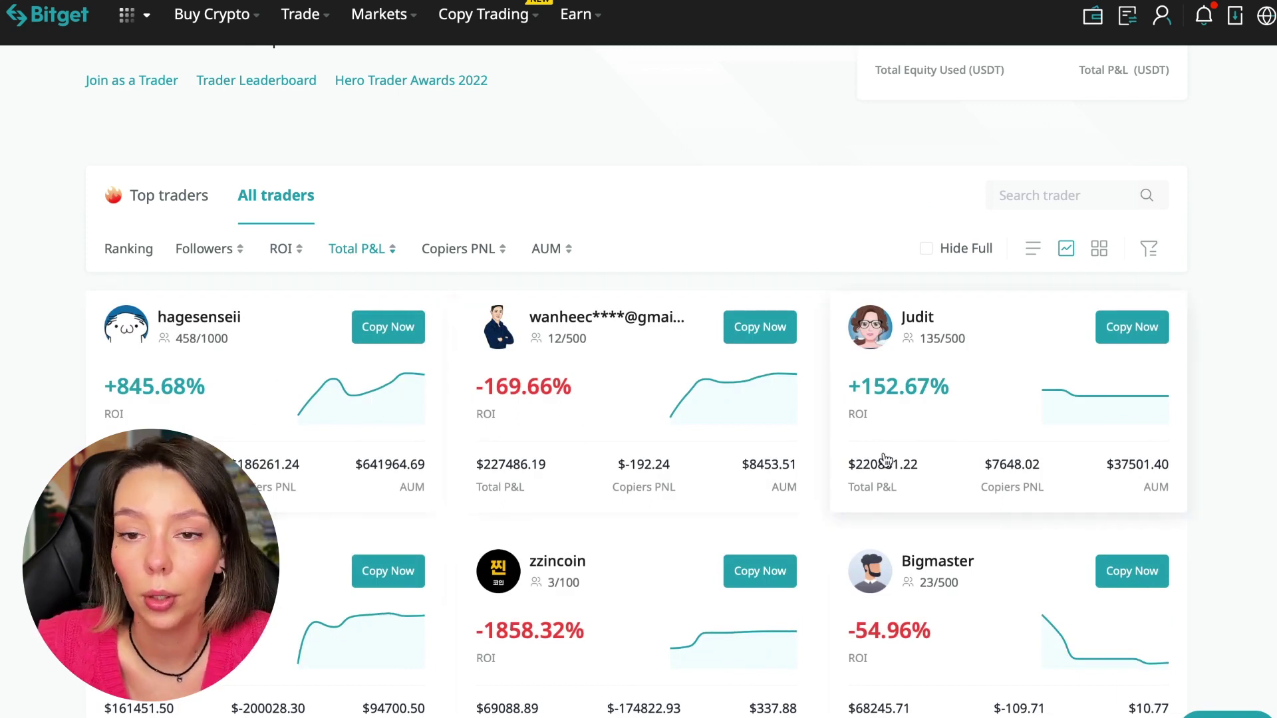
scroll(881, 614, "down", 3)
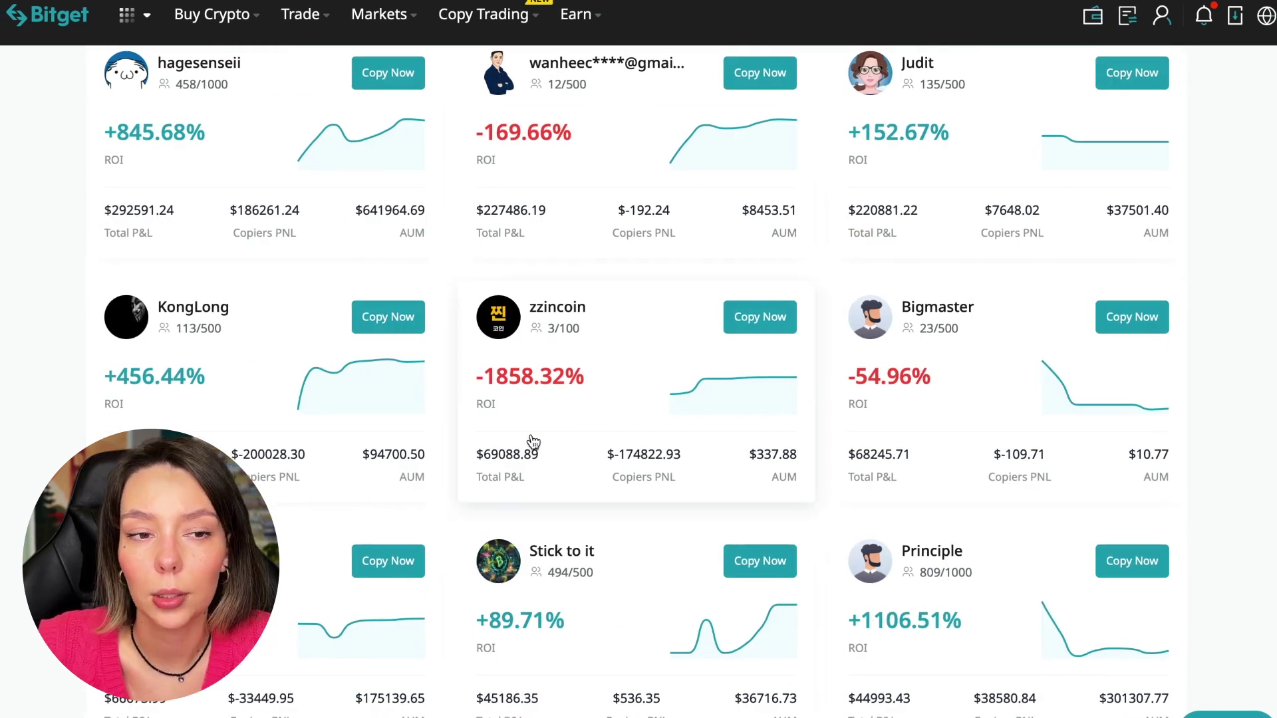
scroll(421, 489, "up", 4)
scroll(421, 490, "down", 1)
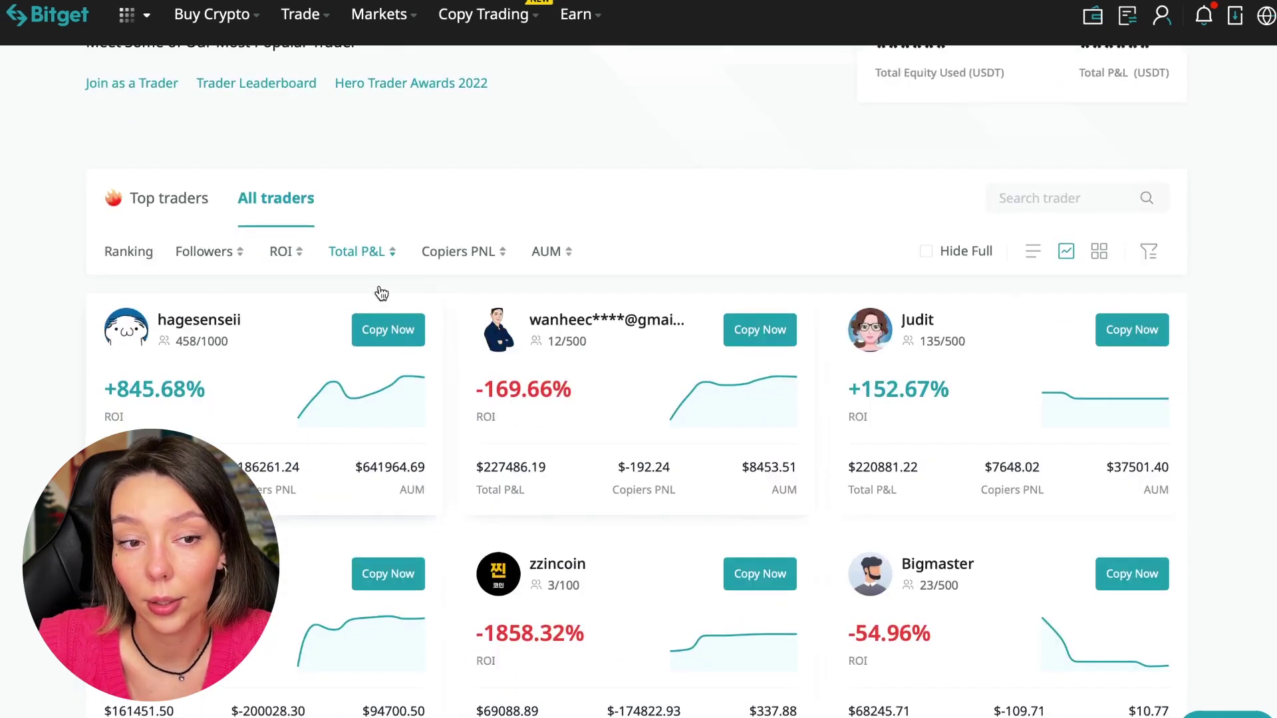
left_click(461, 252)
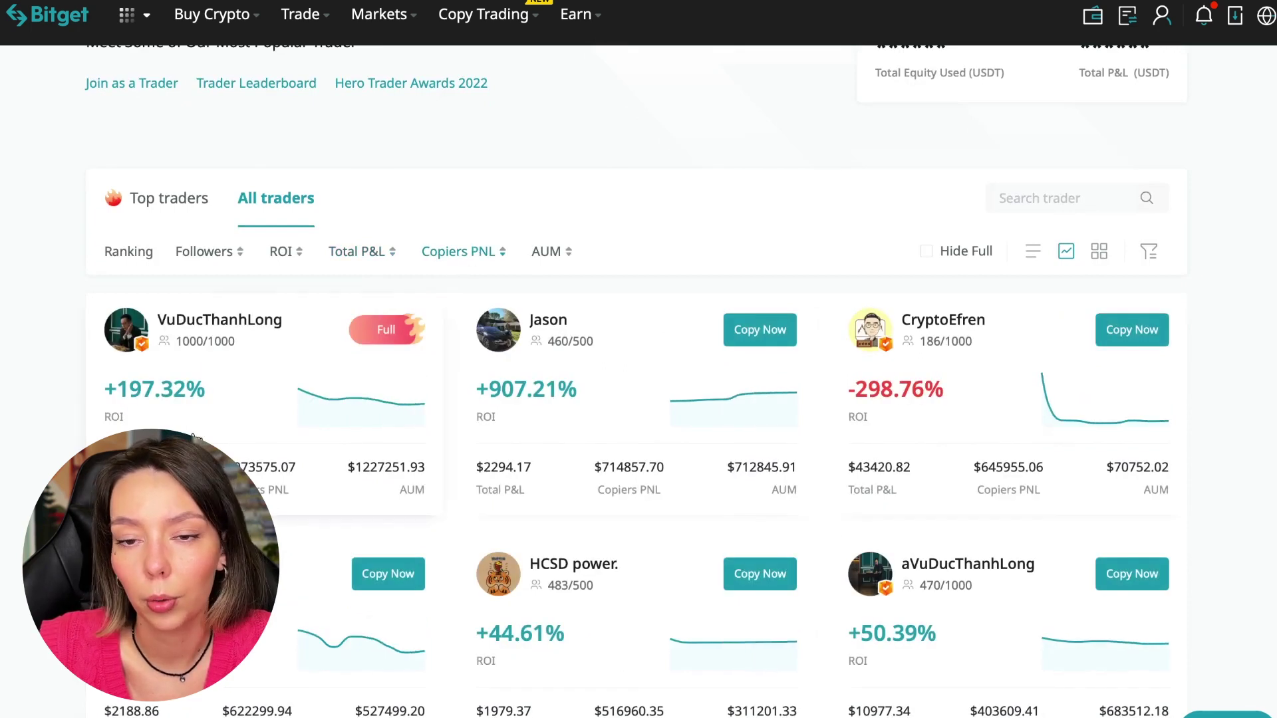
left_click(552, 251)
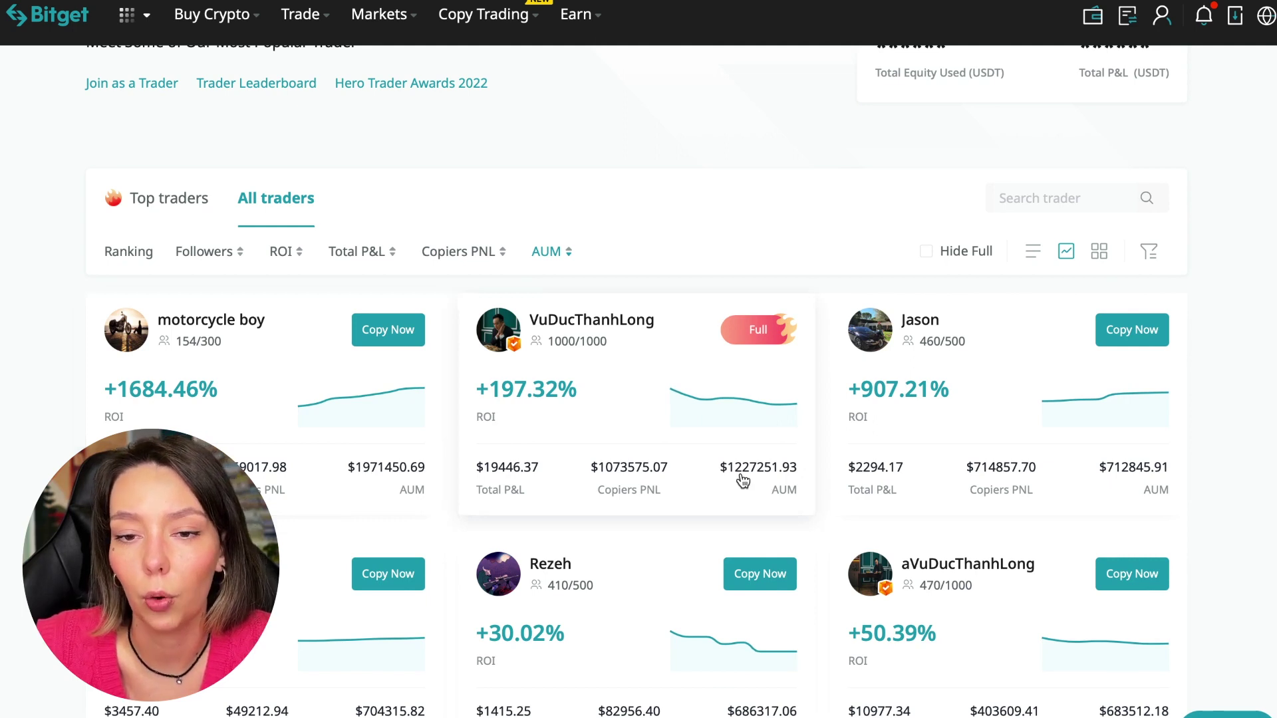
scroll(954, 515, "down", 2)
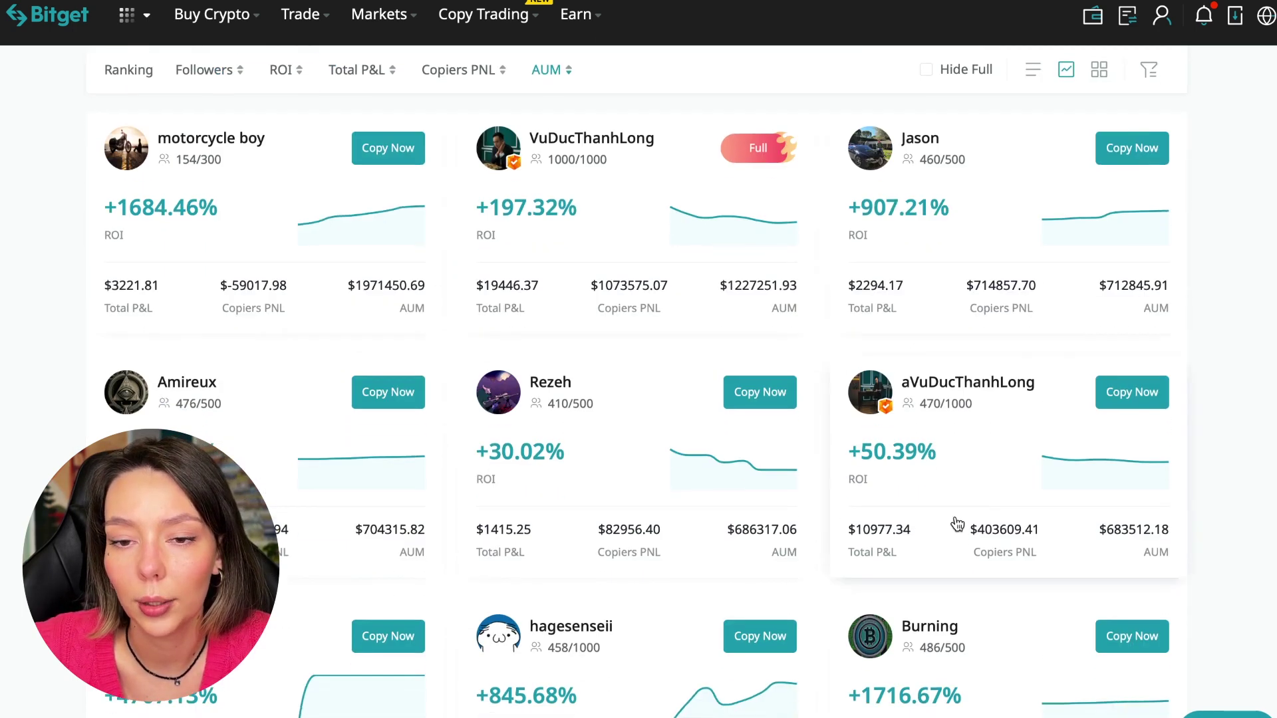
scroll(956, 524, "down", 2)
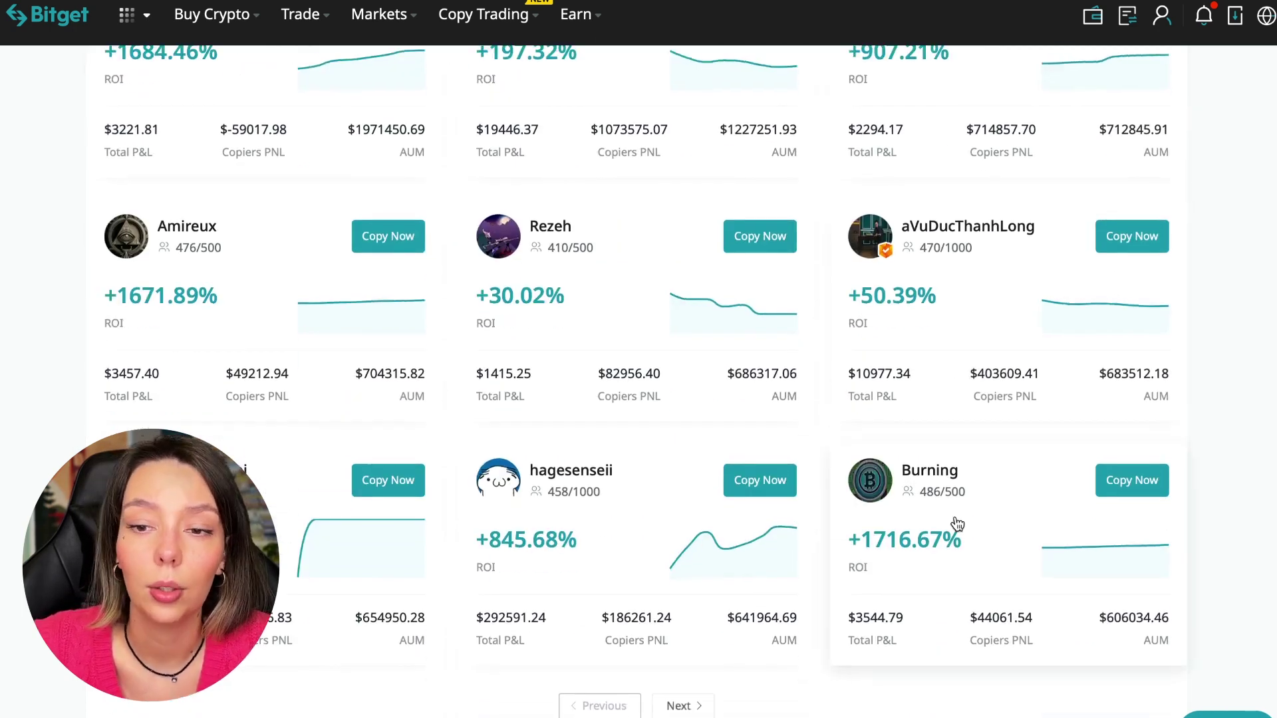
scroll(957, 524, "down", 2)
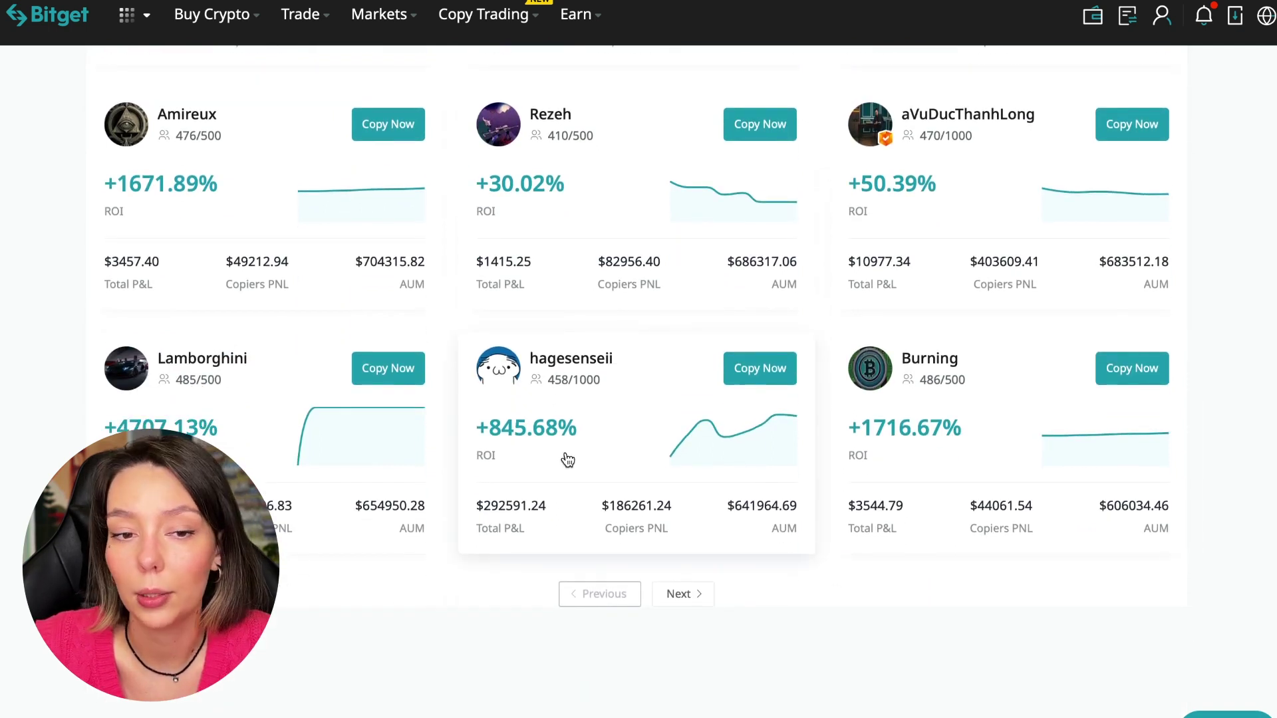
scroll(567, 459, "up", 3)
scroll(567, 459, "up", 3)
scroll(568, 459, "up", 1)
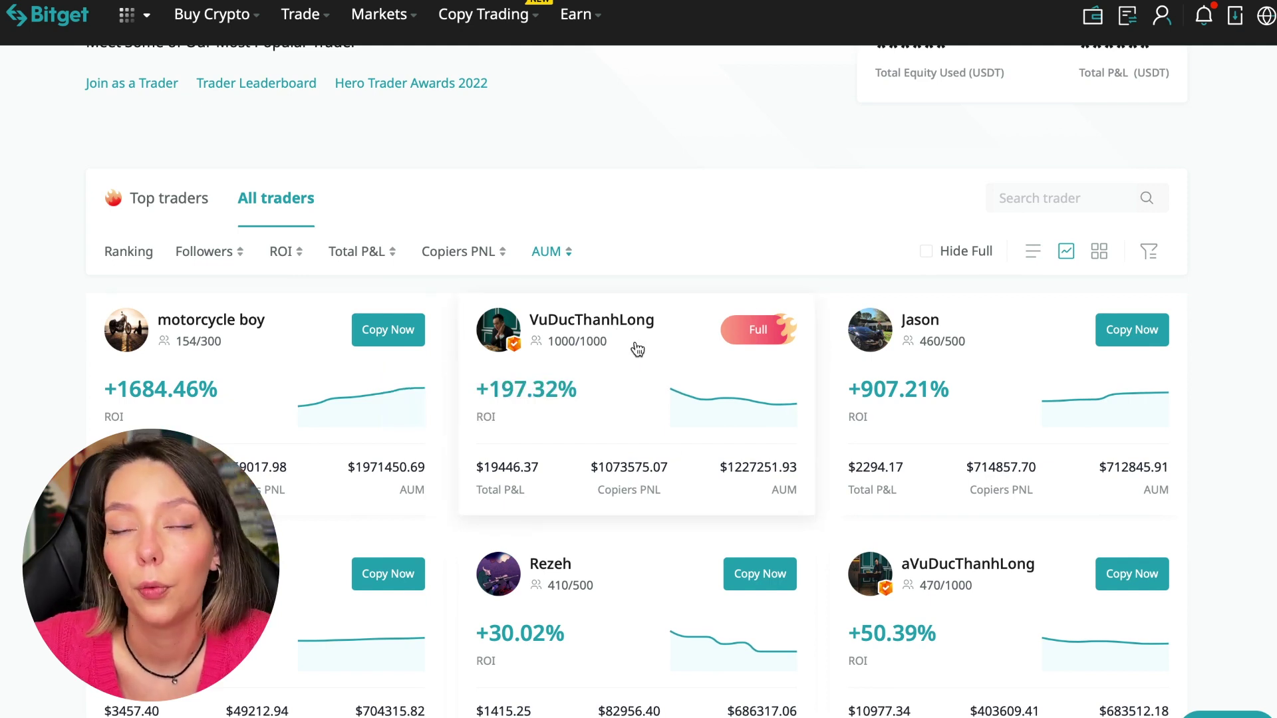
left_click(627, 330)
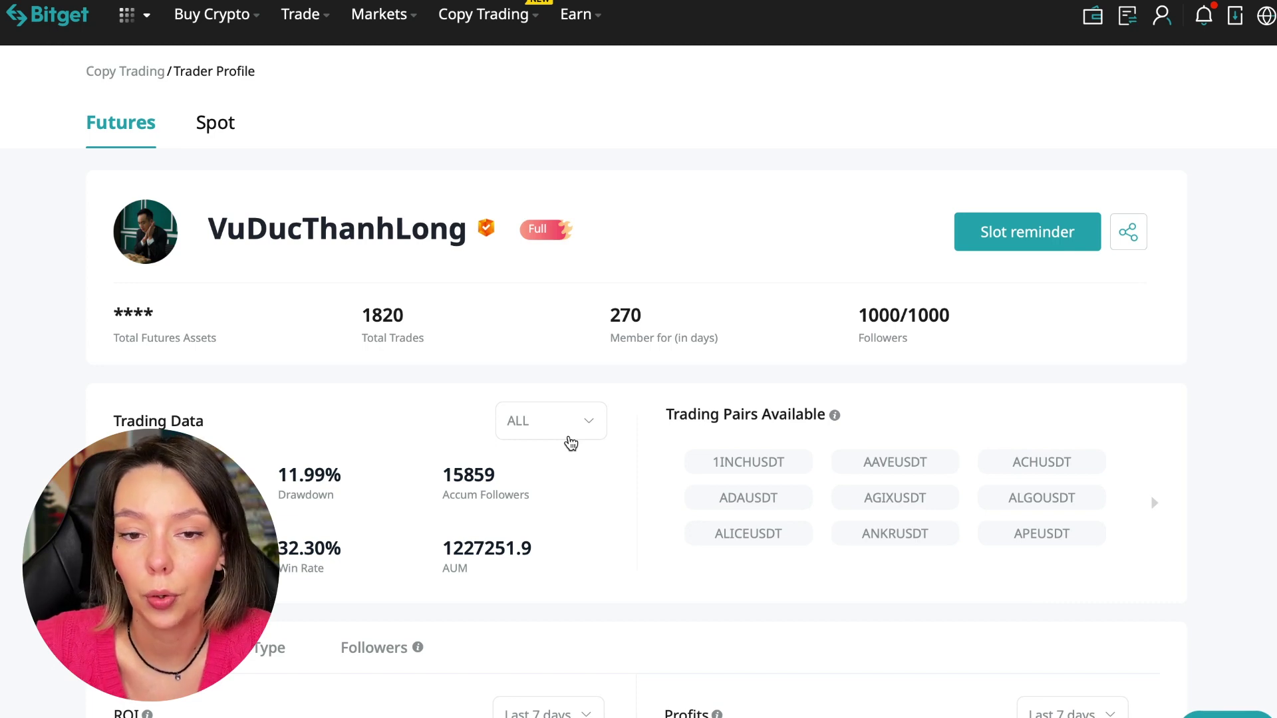
left_click(1028, 245)
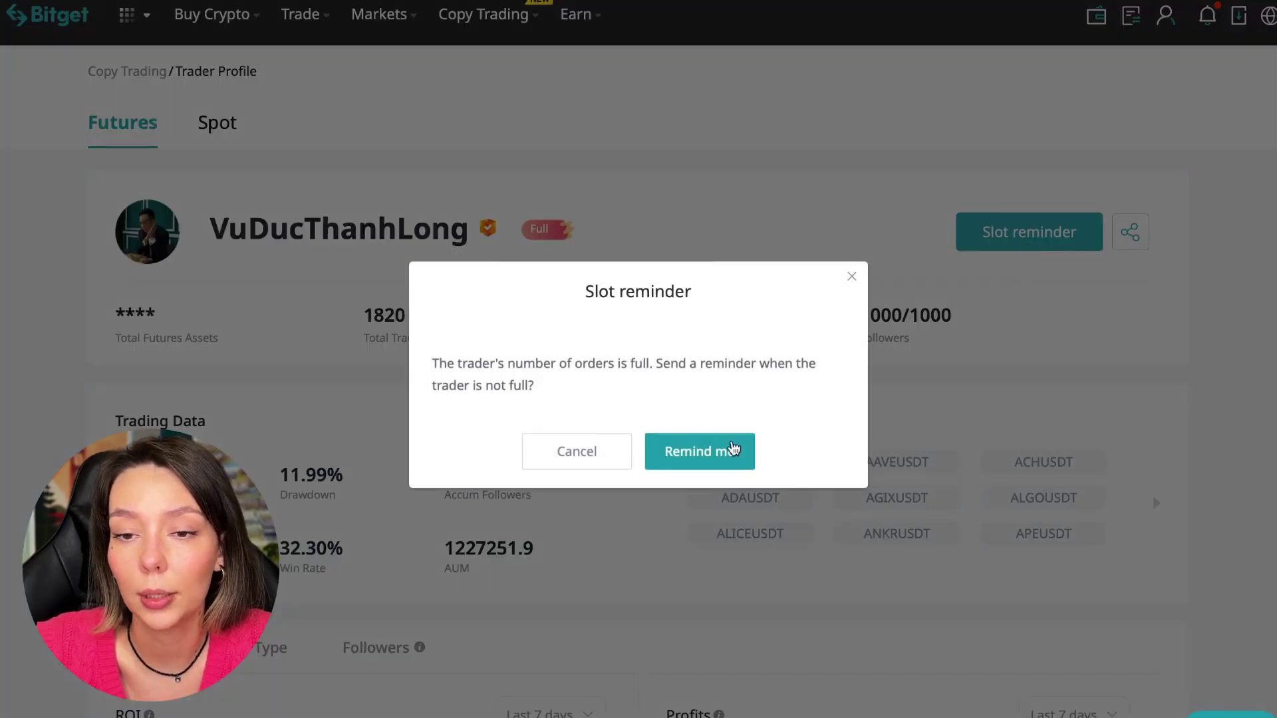
left_click(714, 449)
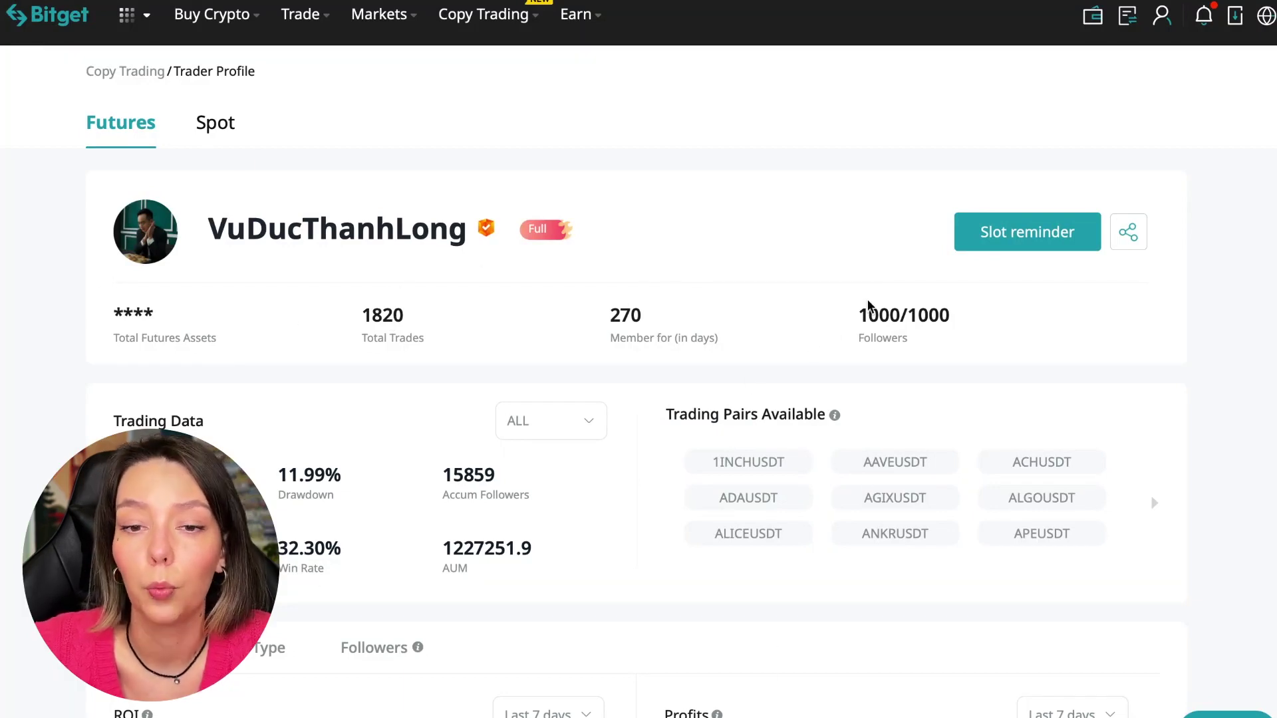
left_click_drag(856, 311, 1014, 348)
left_click(1014, 348)
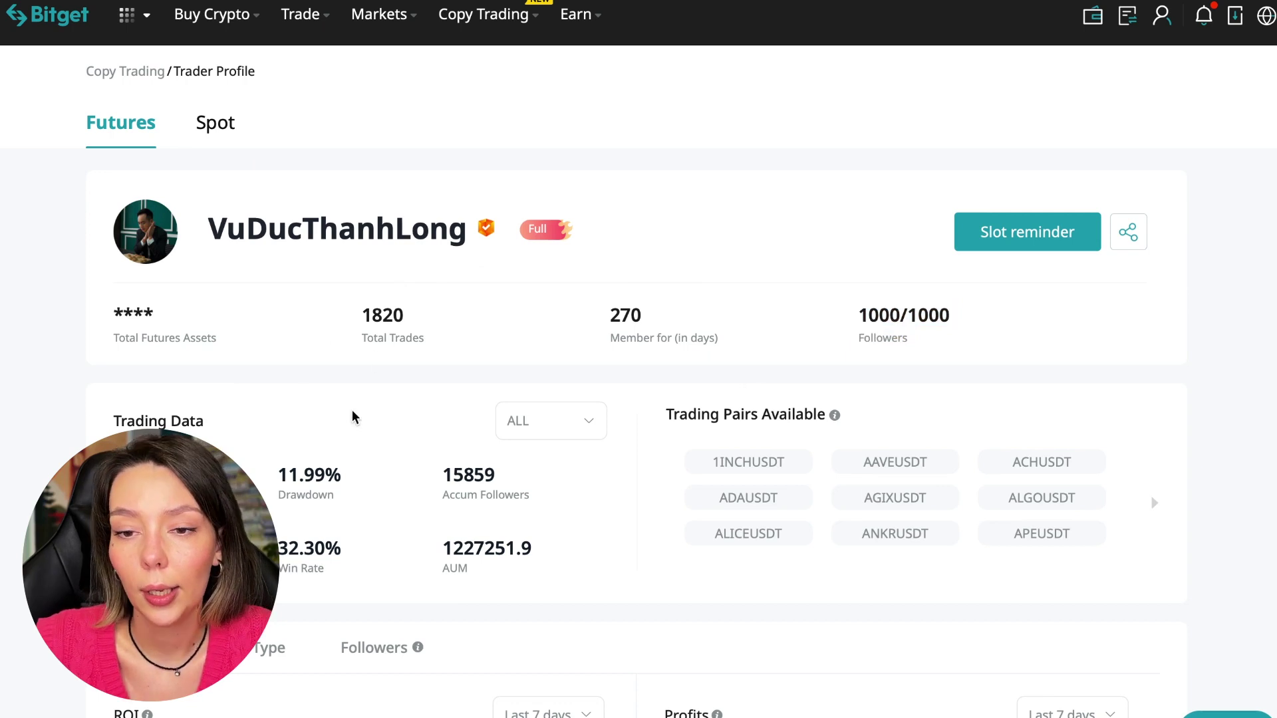
left_click_drag(414, 316, 367, 312)
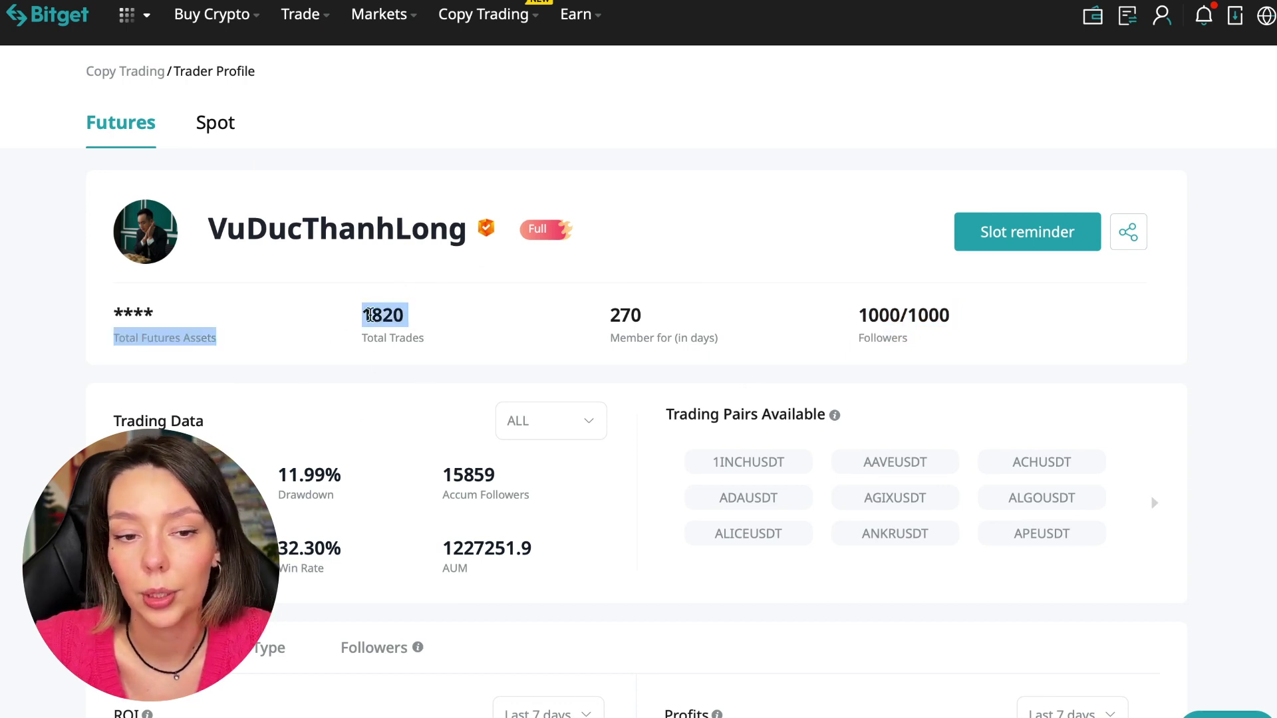
left_click(596, 396)
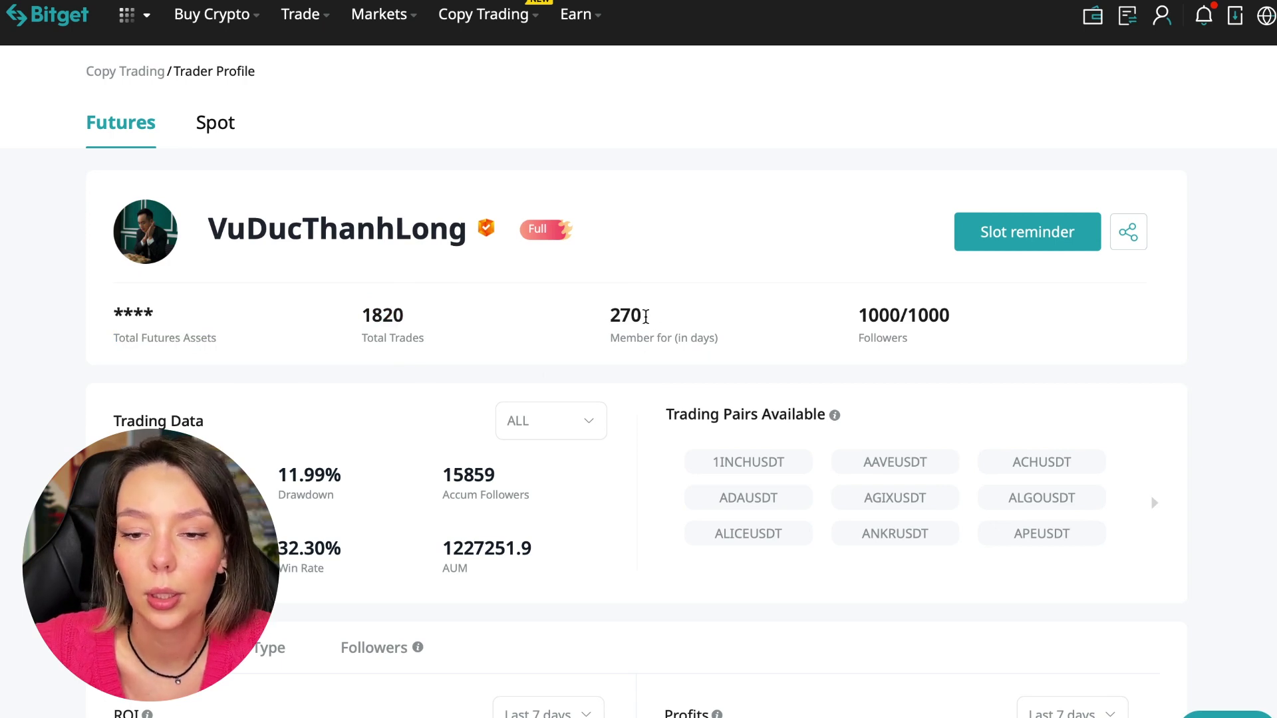
scroll(379, 419, "down", 2)
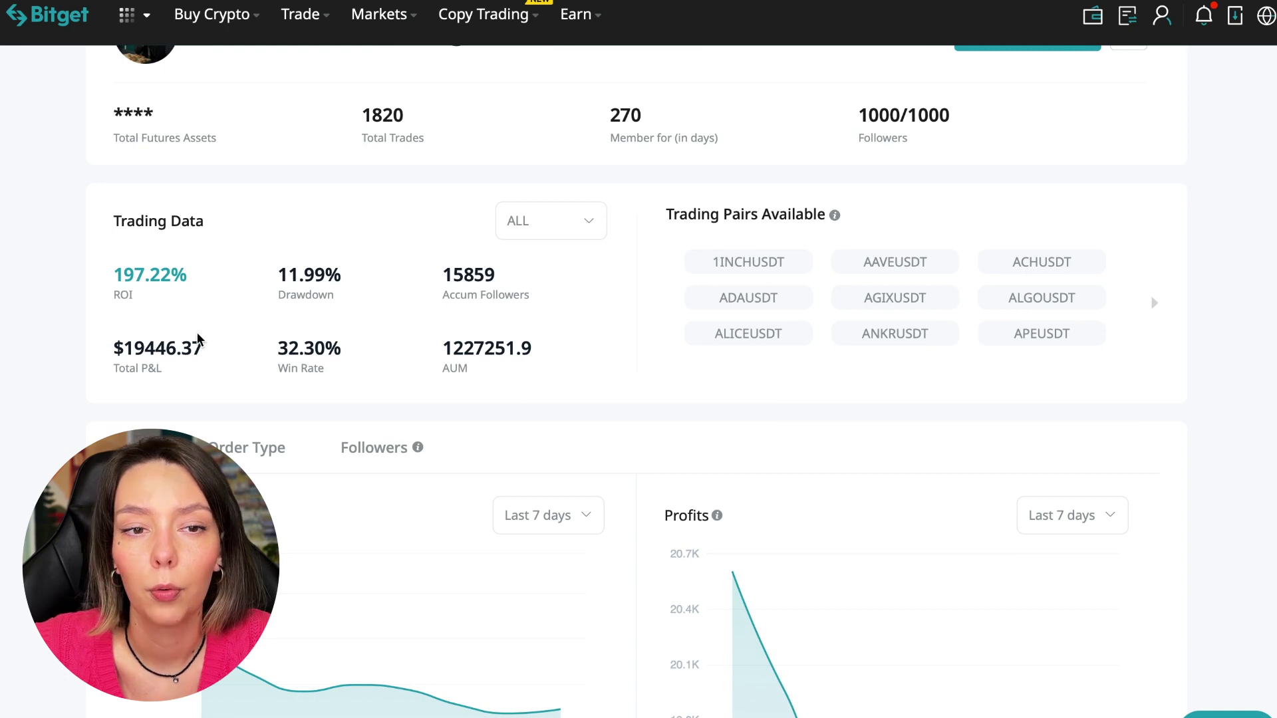
left_click_drag(277, 276, 329, 275)
left_click(353, 287)
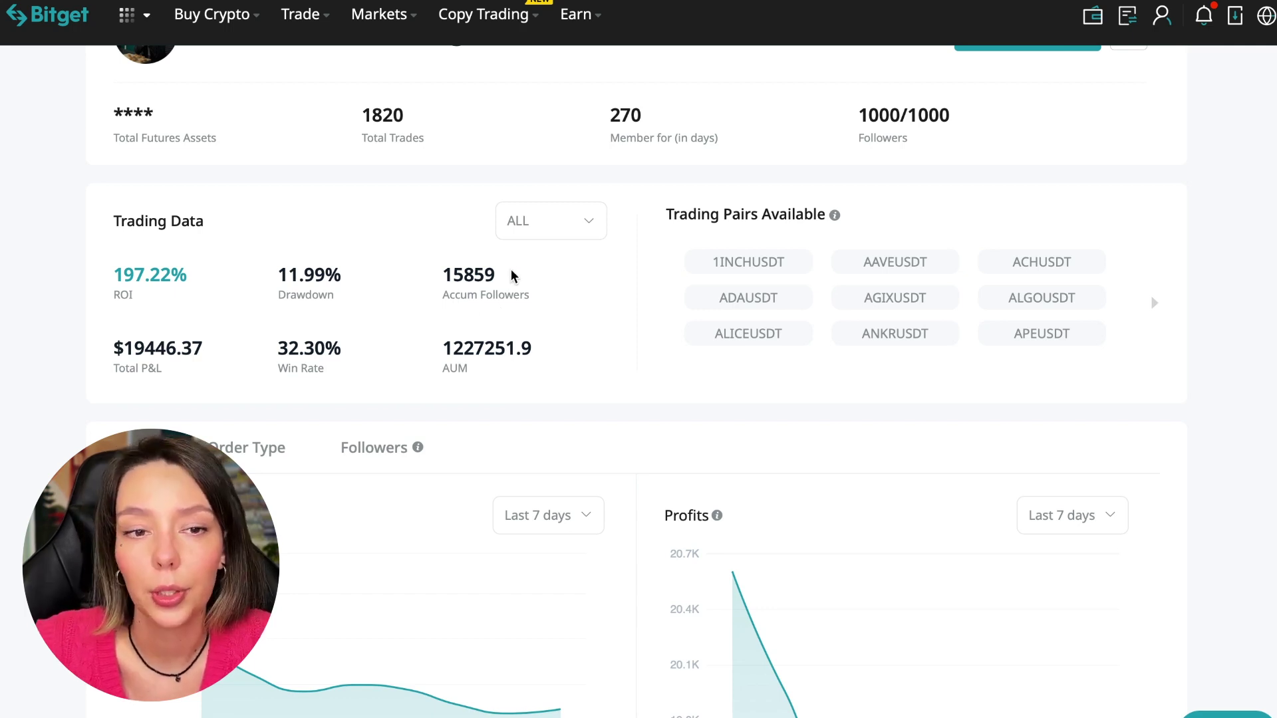
scroll(511, 269, "up", 3)
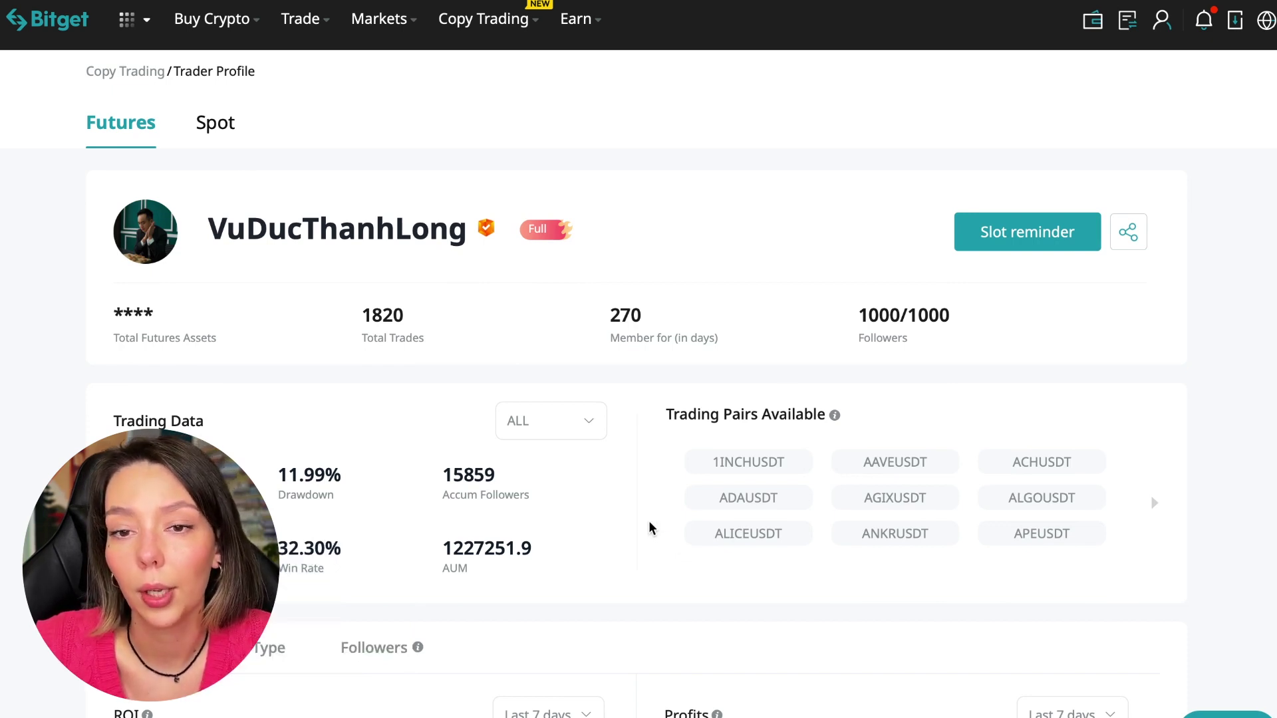
scroll(649, 520, "down", 2)
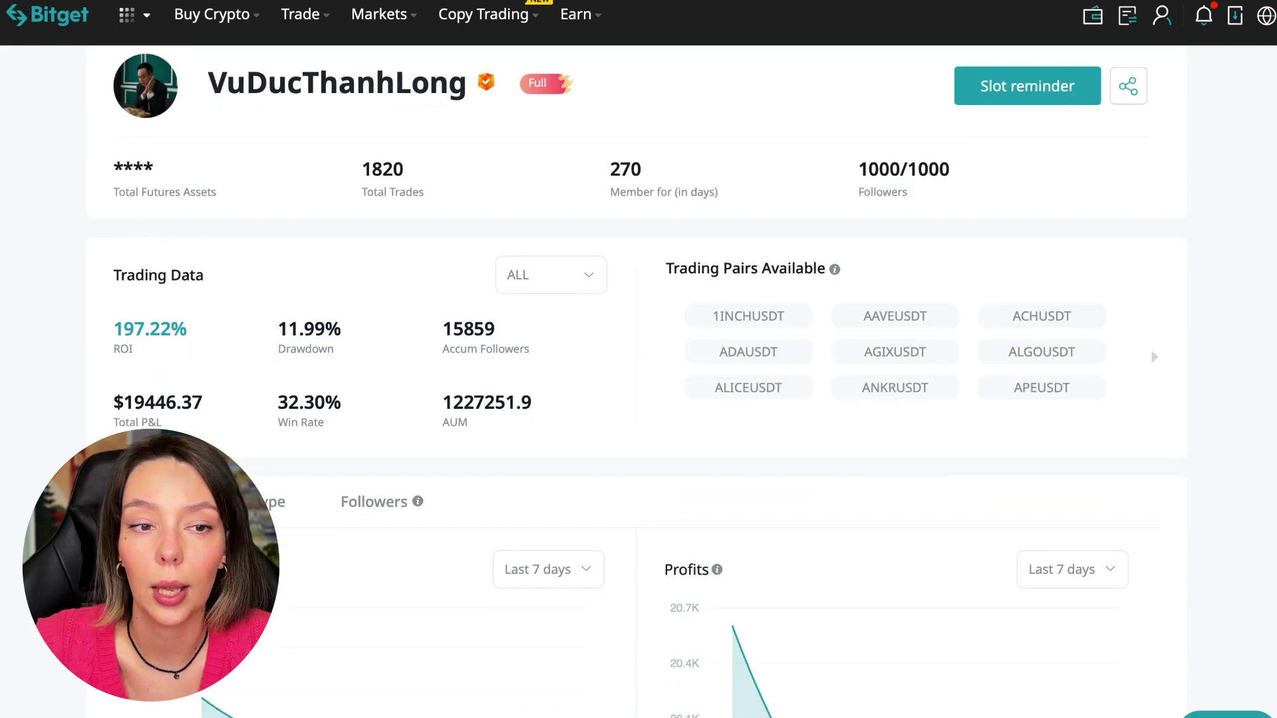
left_click(352, 420)
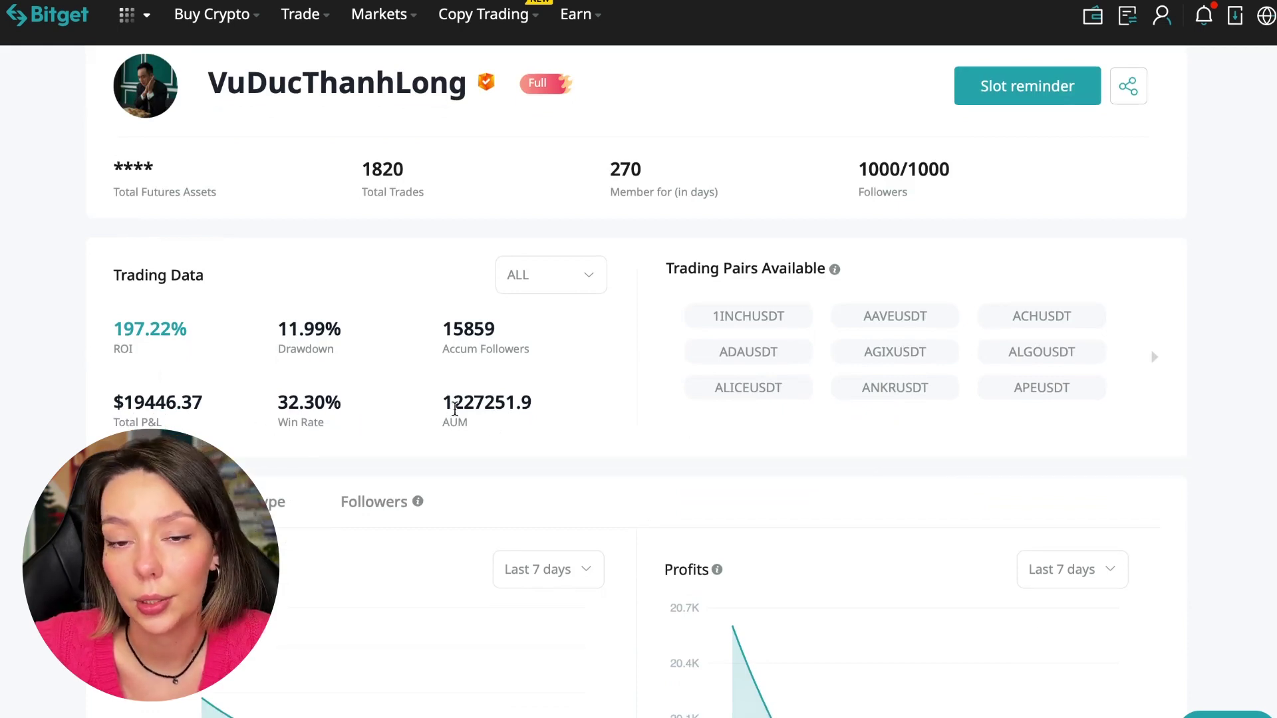
left_click_drag(453, 404, 485, 403)
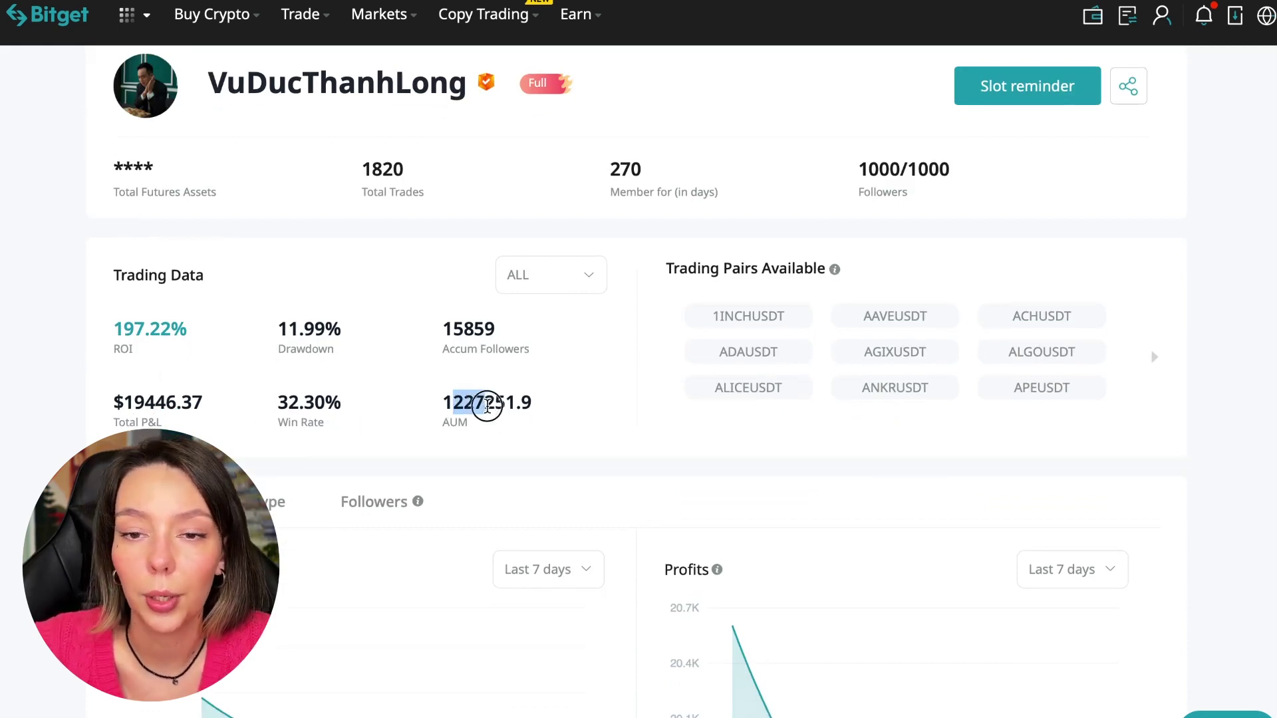
left_click(530, 425)
scroll(633, 460, "down", 3)
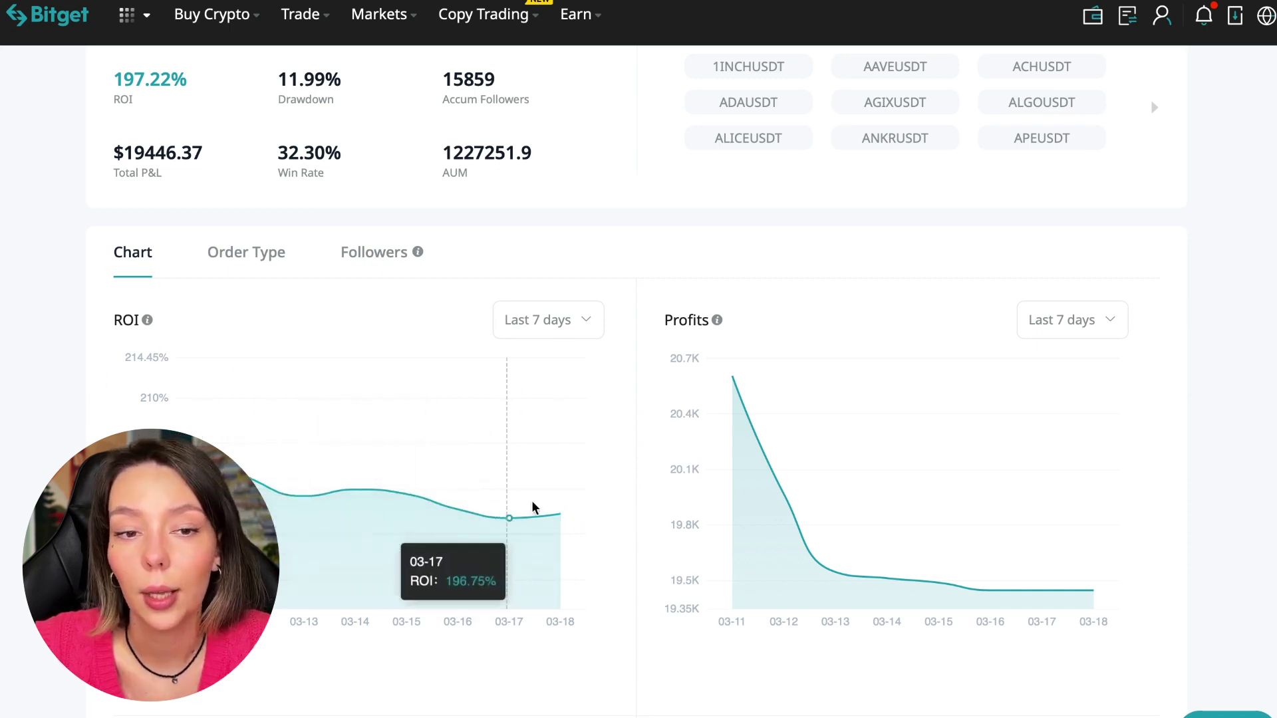
left_click(547, 320)
left_click(543, 456)
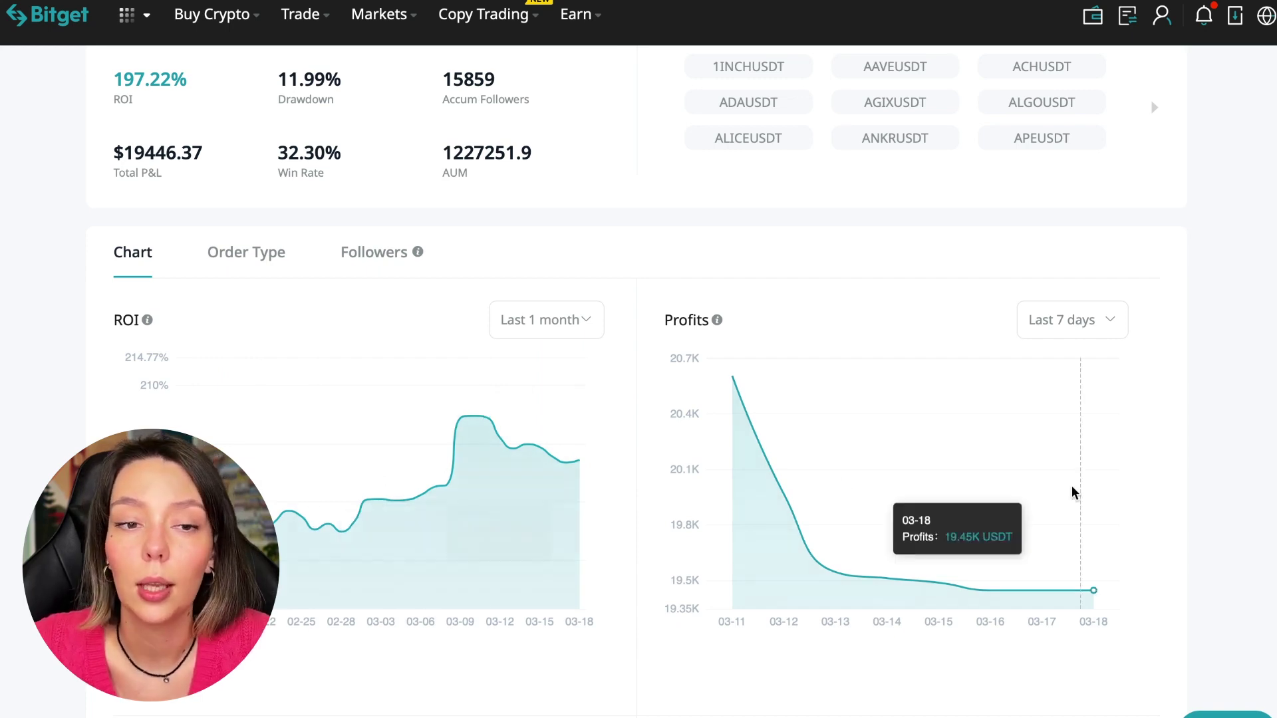
left_click(1098, 324)
left_click(1073, 460)
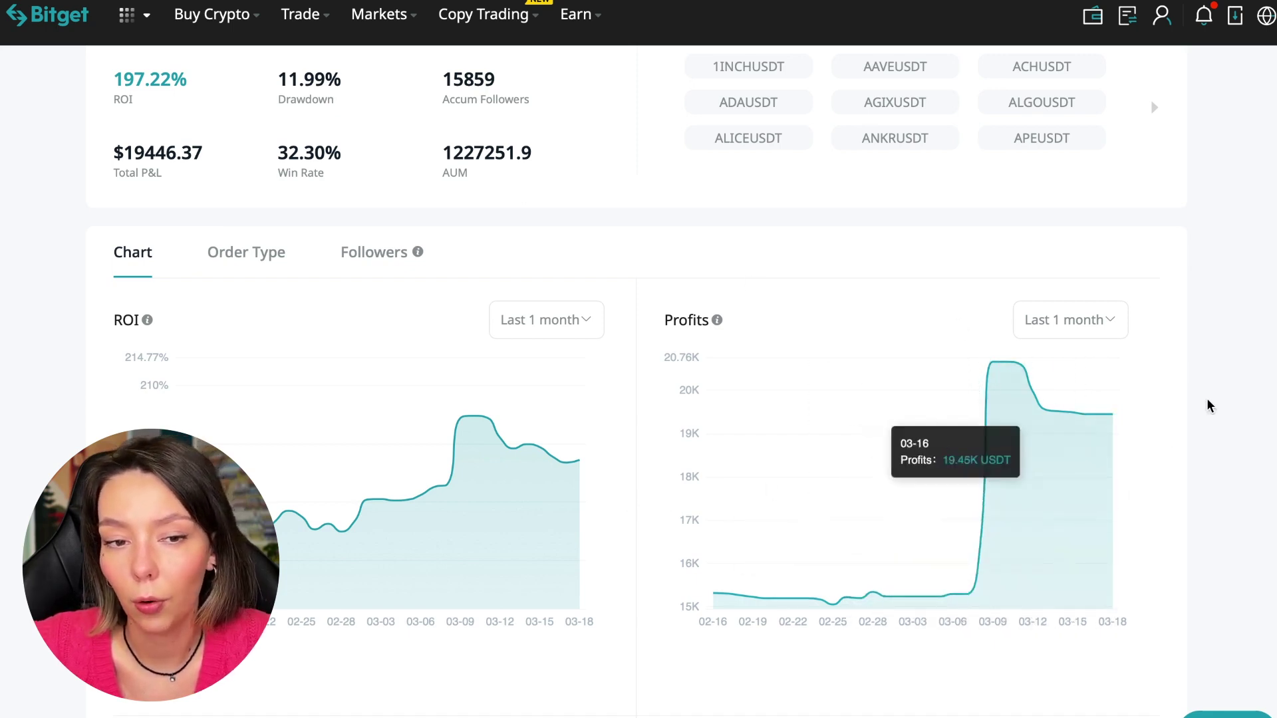
scroll(1212, 488, "down", 5)
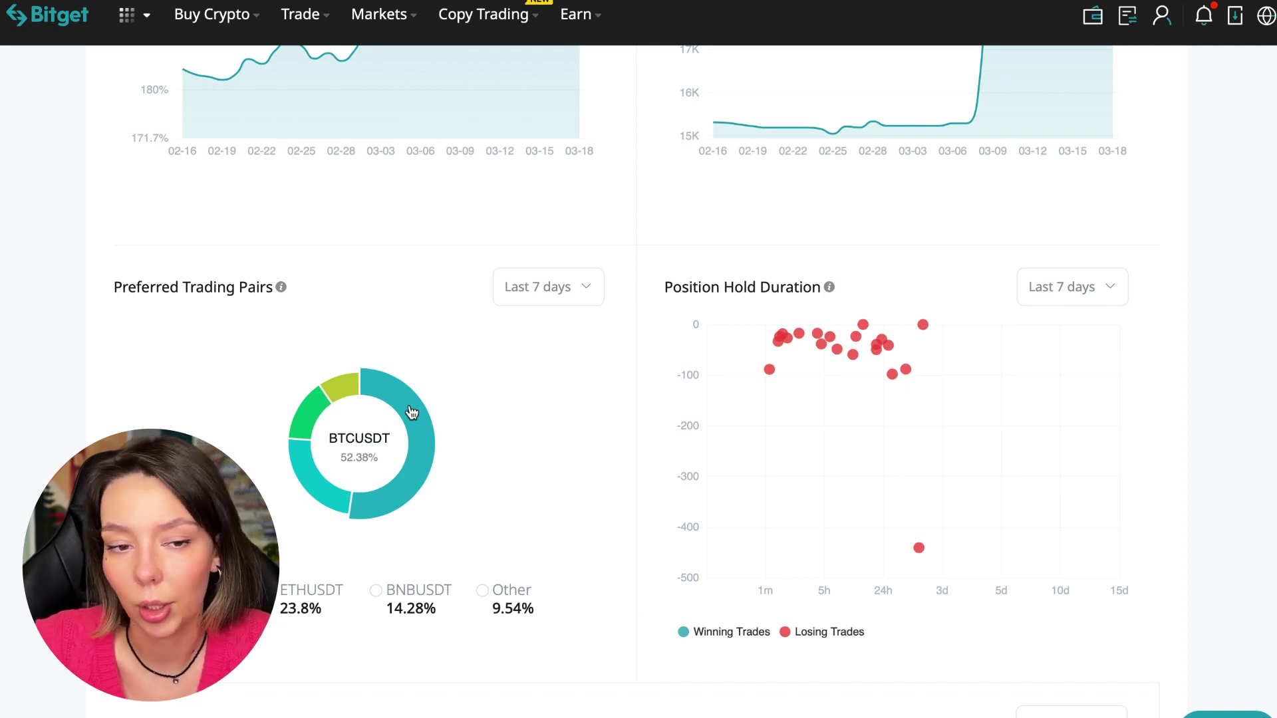
scroll(411, 411, "down", 4)
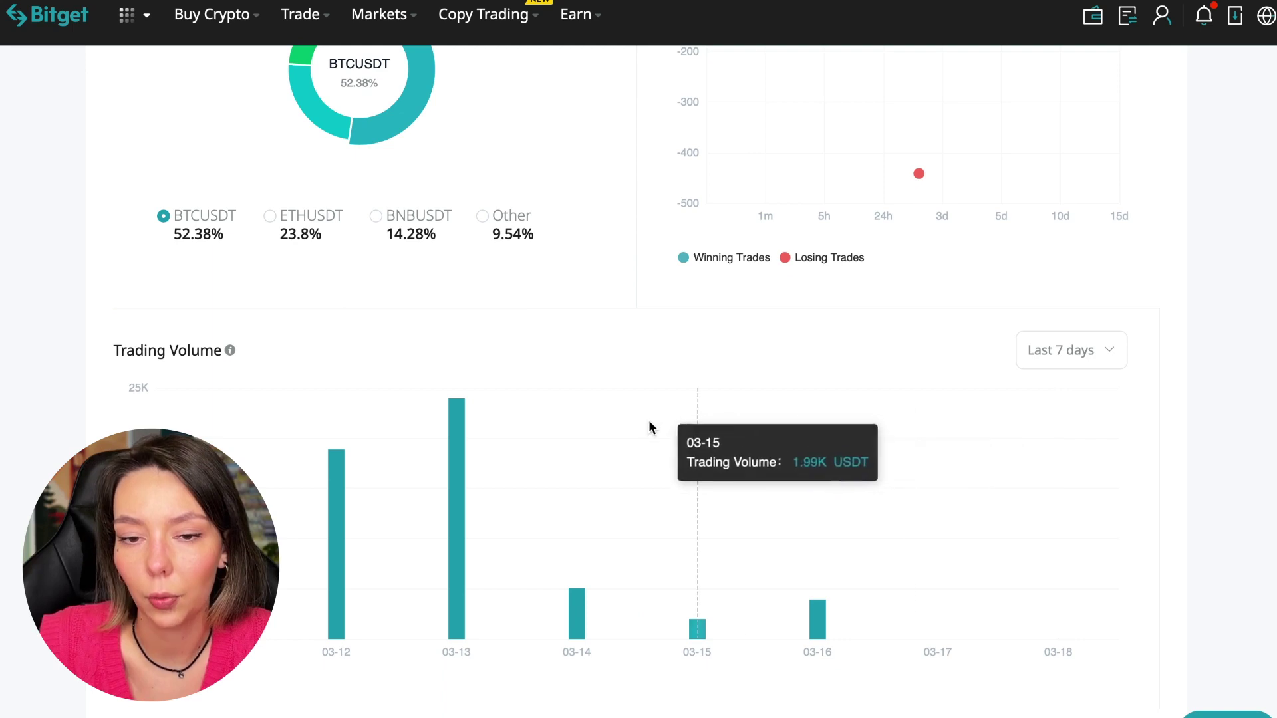
mouse_move(336, 544)
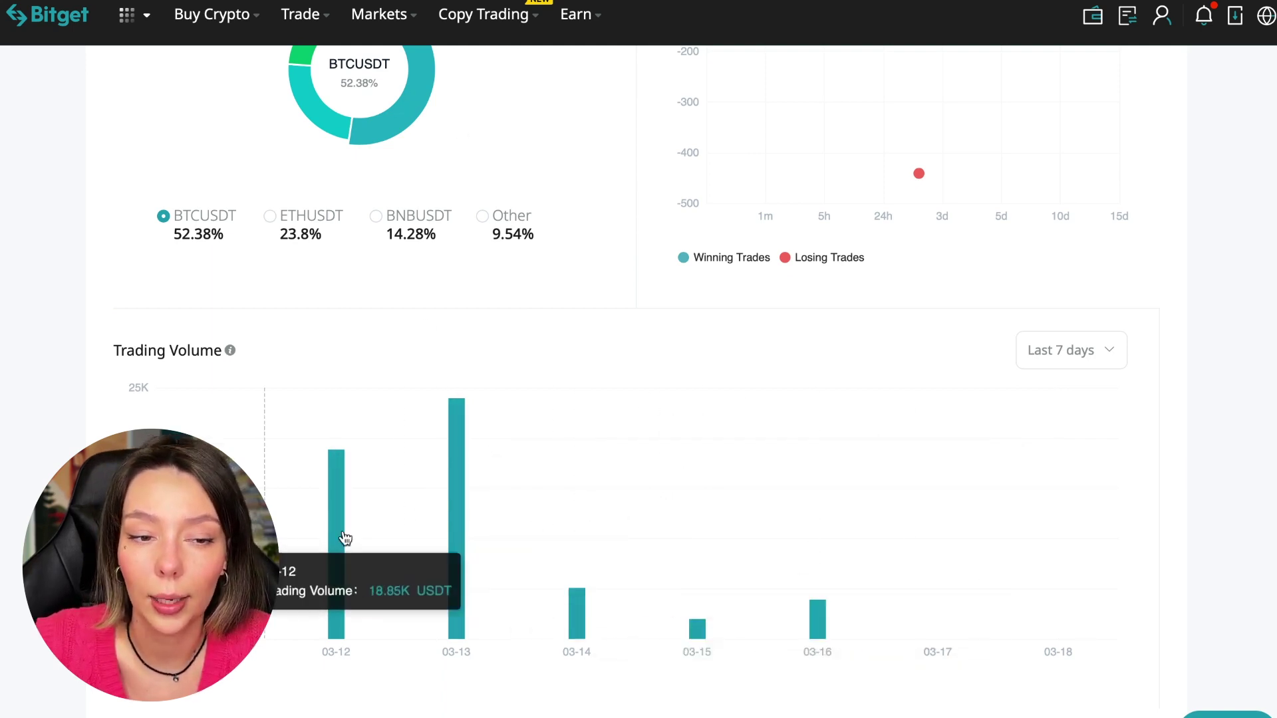
Step: Set the Trading Volume chart range from Last 7 days to Last 1 month
left_click(1068, 350)
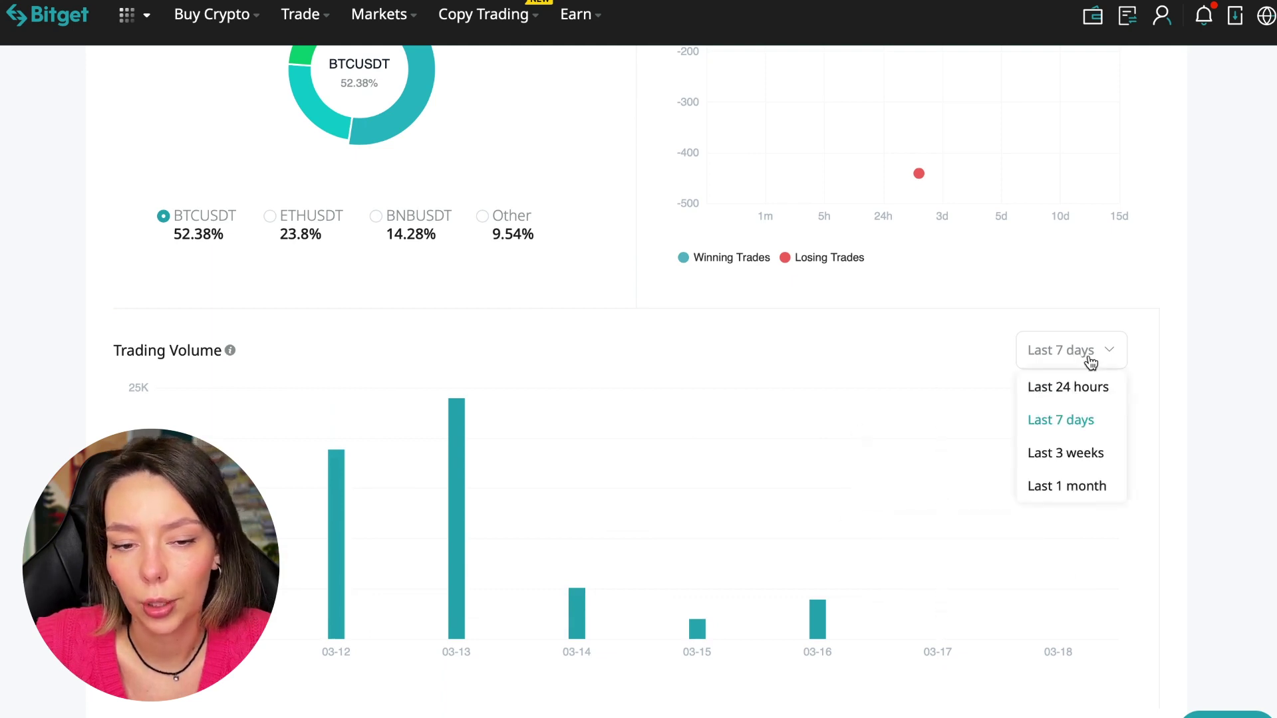
left_click(1073, 485)
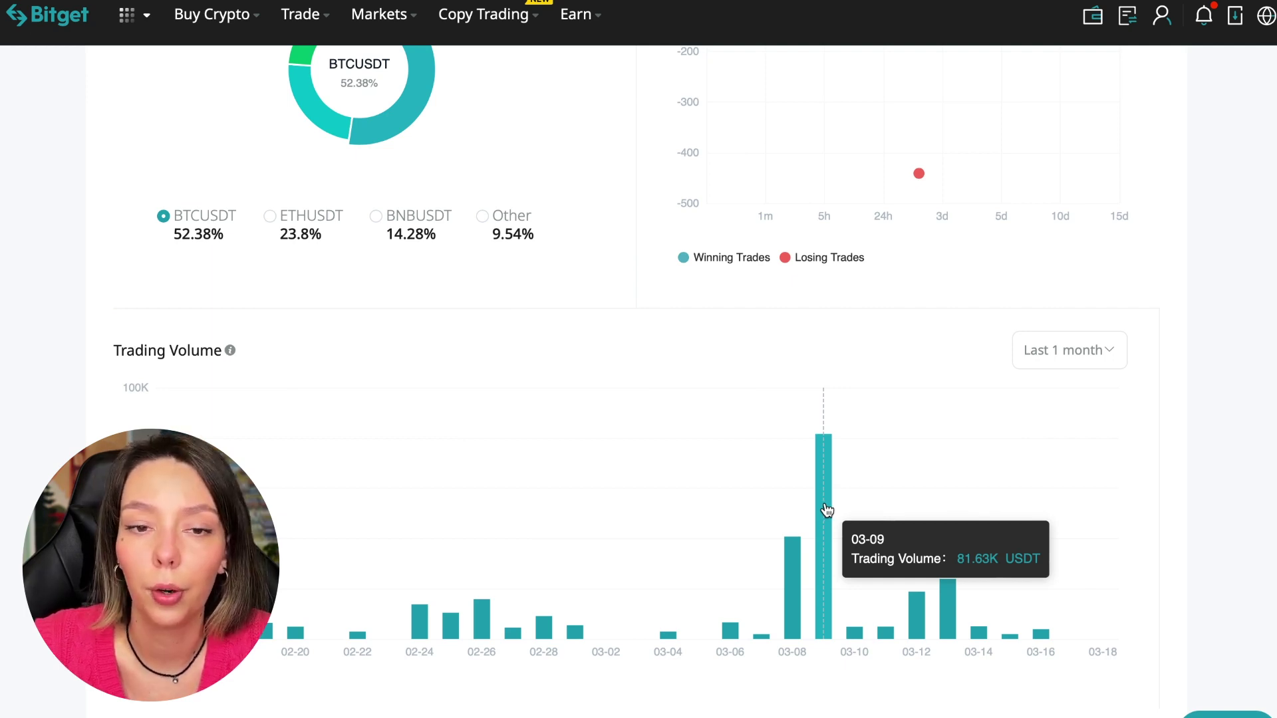
scroll(1203, 412, "down", 2)
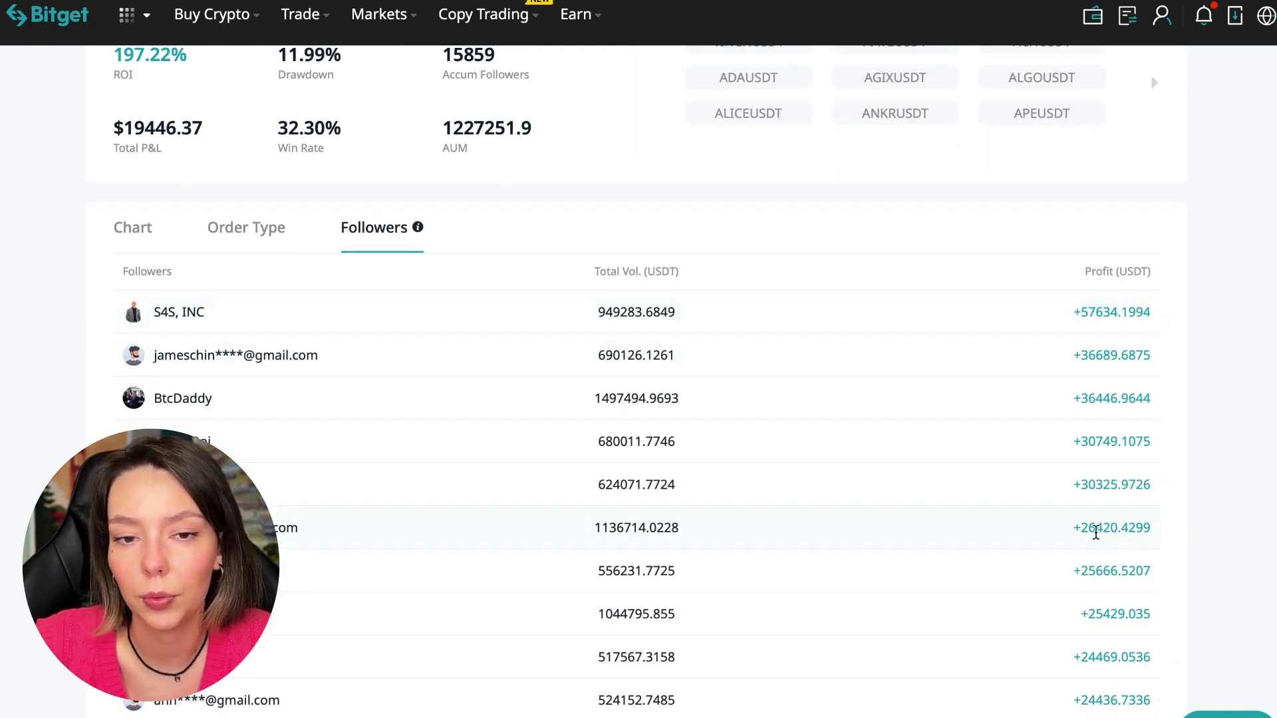
Step: Review the Followers table, highlighting the top and last followers' profit figures
double_click(1095, 312)
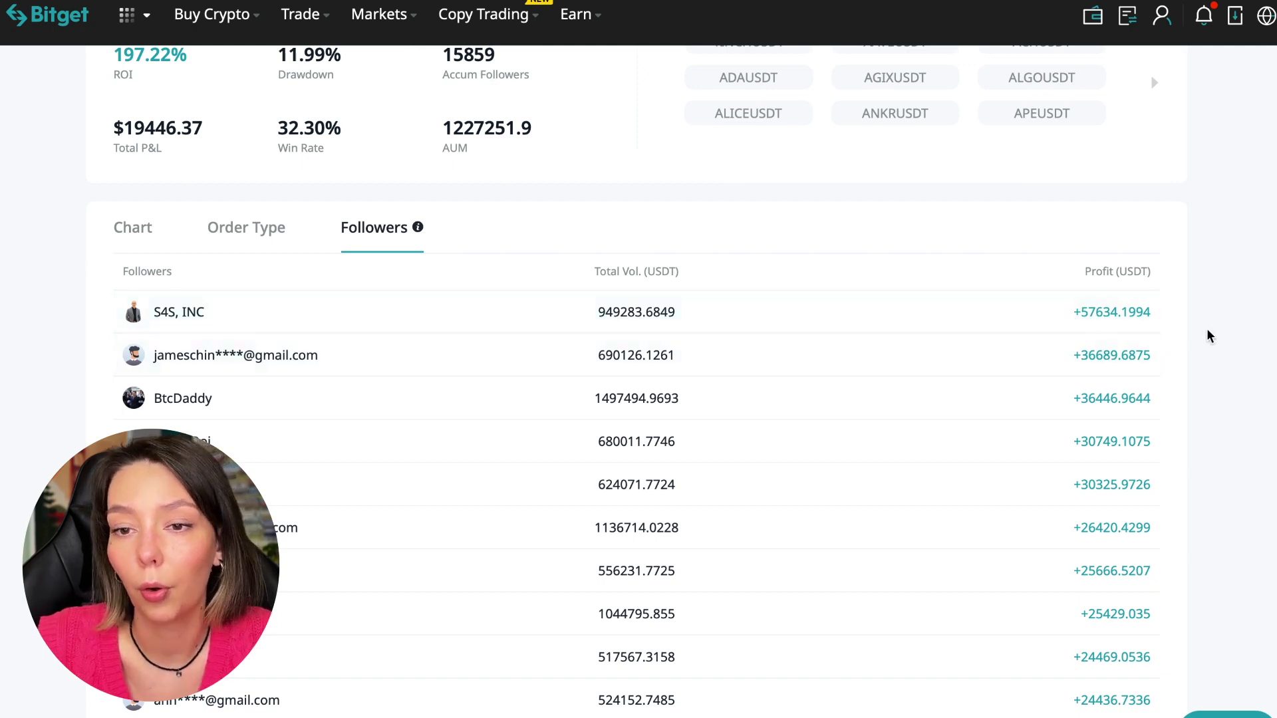
left_click_drag(1083, 312, 1106, 318)
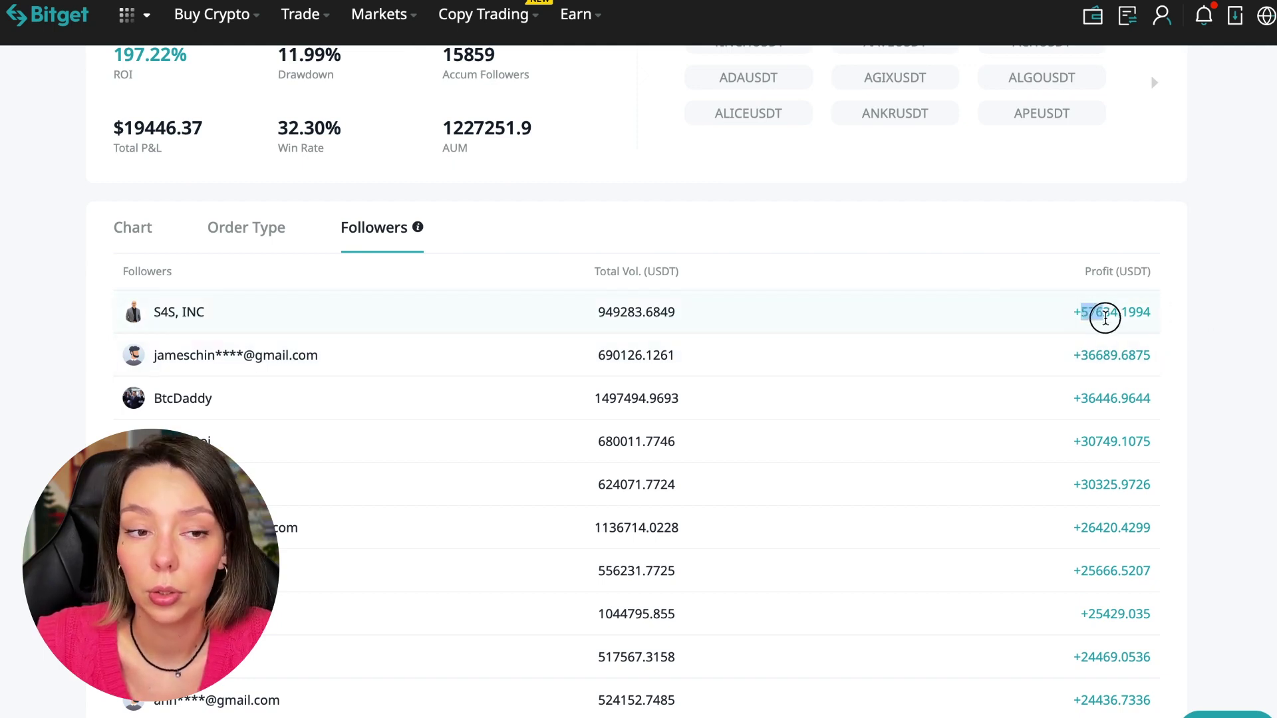
left_click(1105, 318)
mouse_move(417, 228)
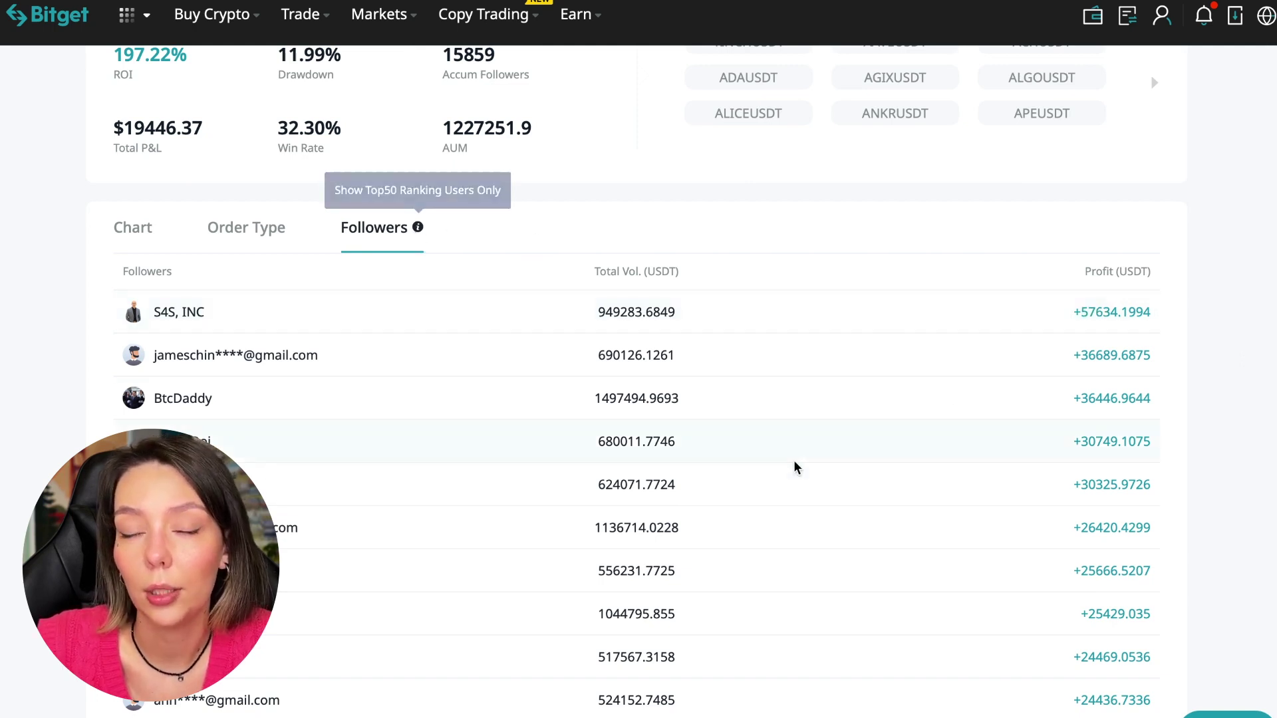
scroll(793, 460, "down", 2)
left_click(1095, 491)
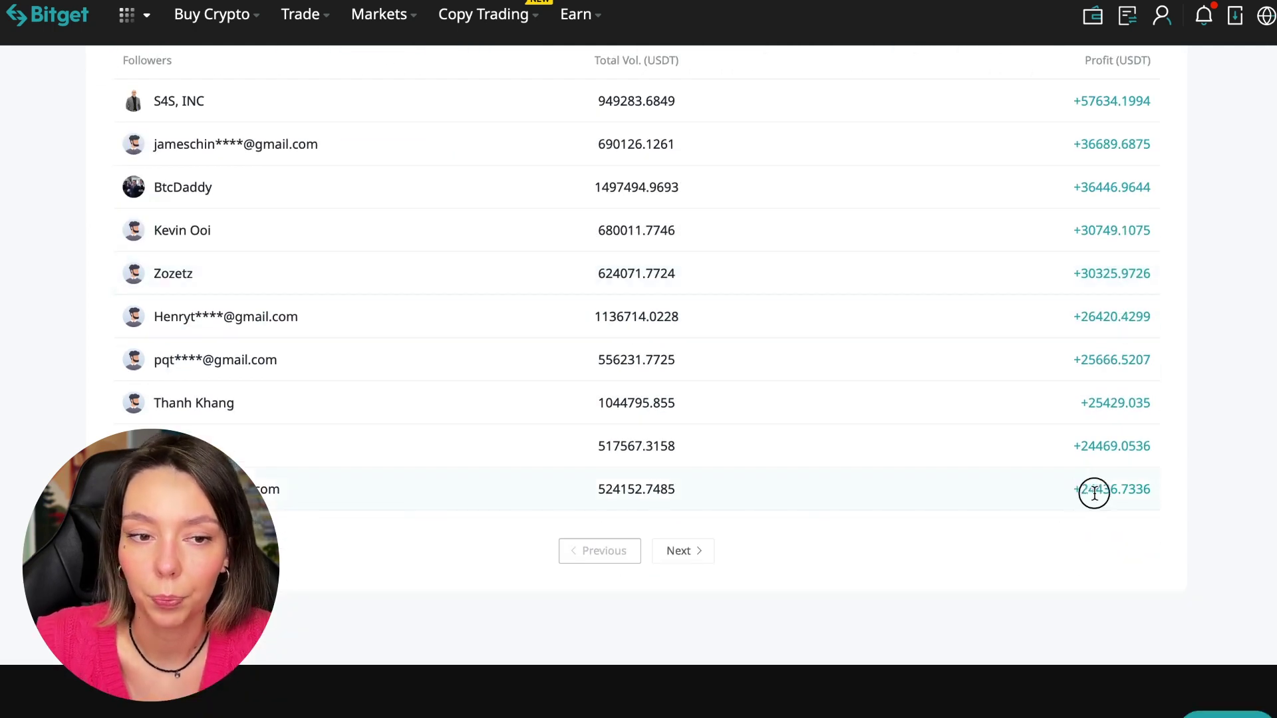
double_click(1095, 492)
left_click(1206, 476)
scroll(873, 224, "up", 4)
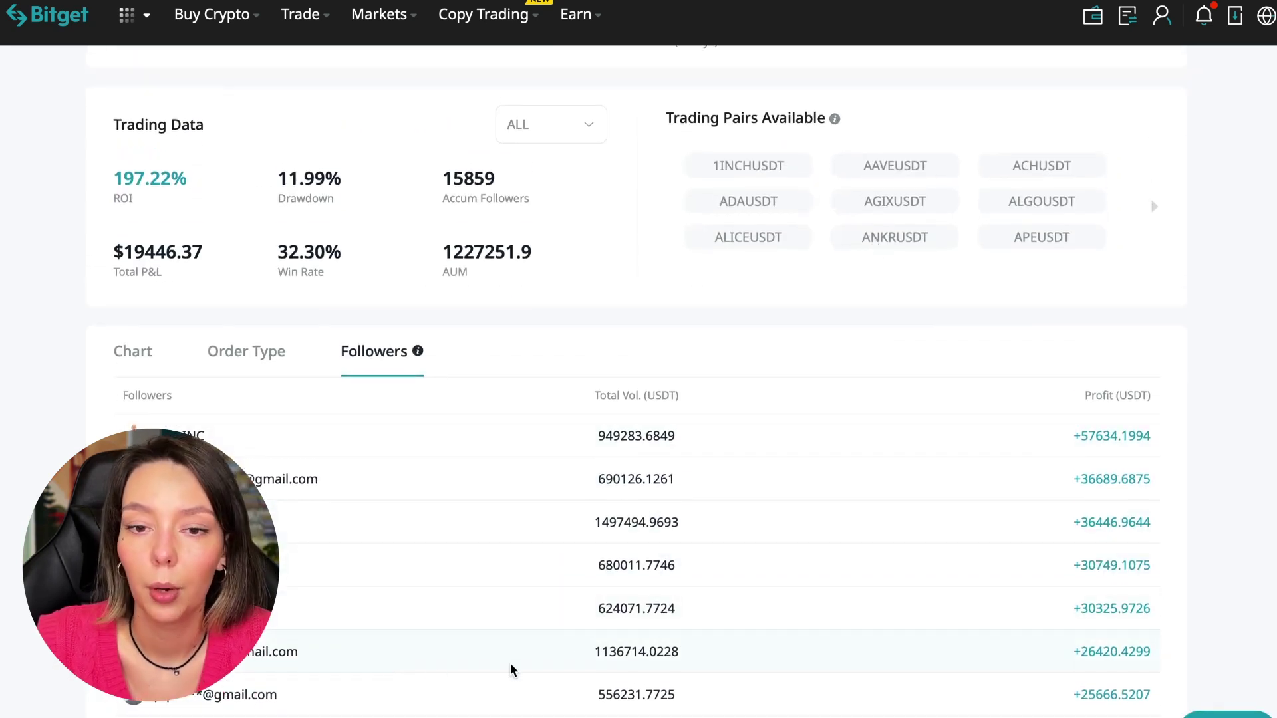
Step: Page through the order History, noting a +95.49% return, then view open Copy Trade positions
left_click(247, 351)
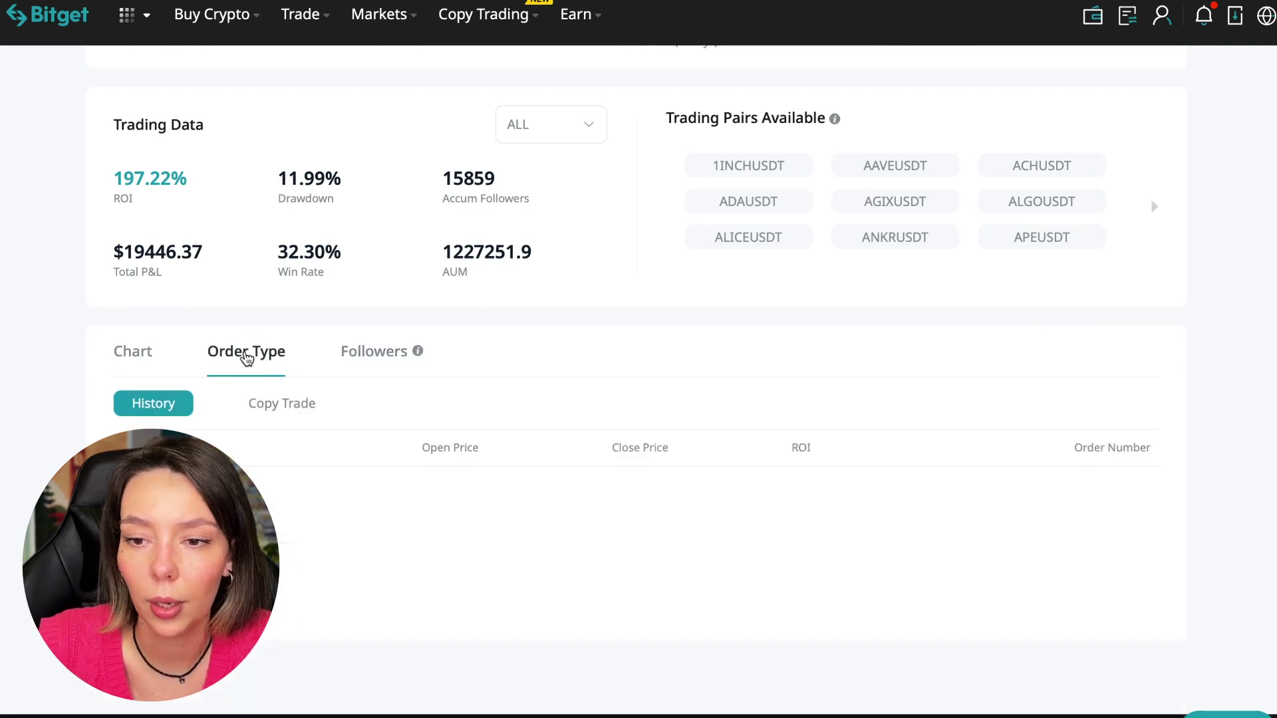
scroll(833, 369, "down", 2)
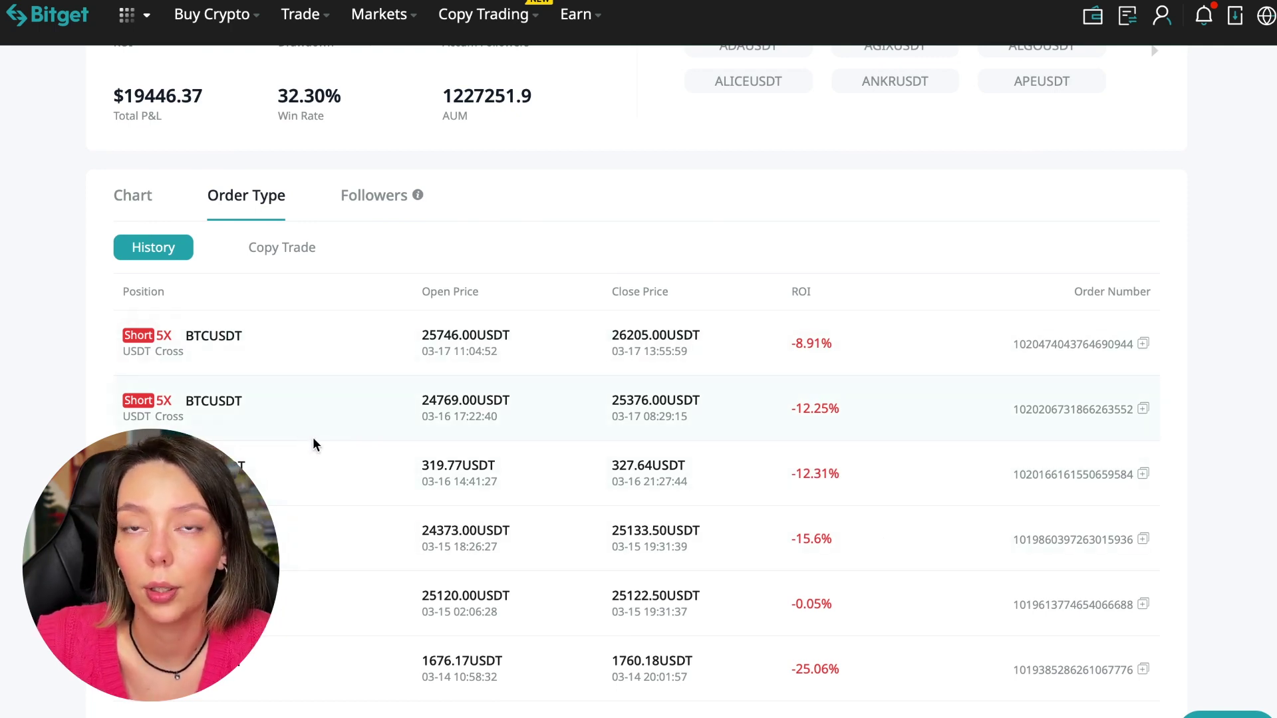
scroll(346, 456, "down", 5)
scroll(349, 461, "down", 5)
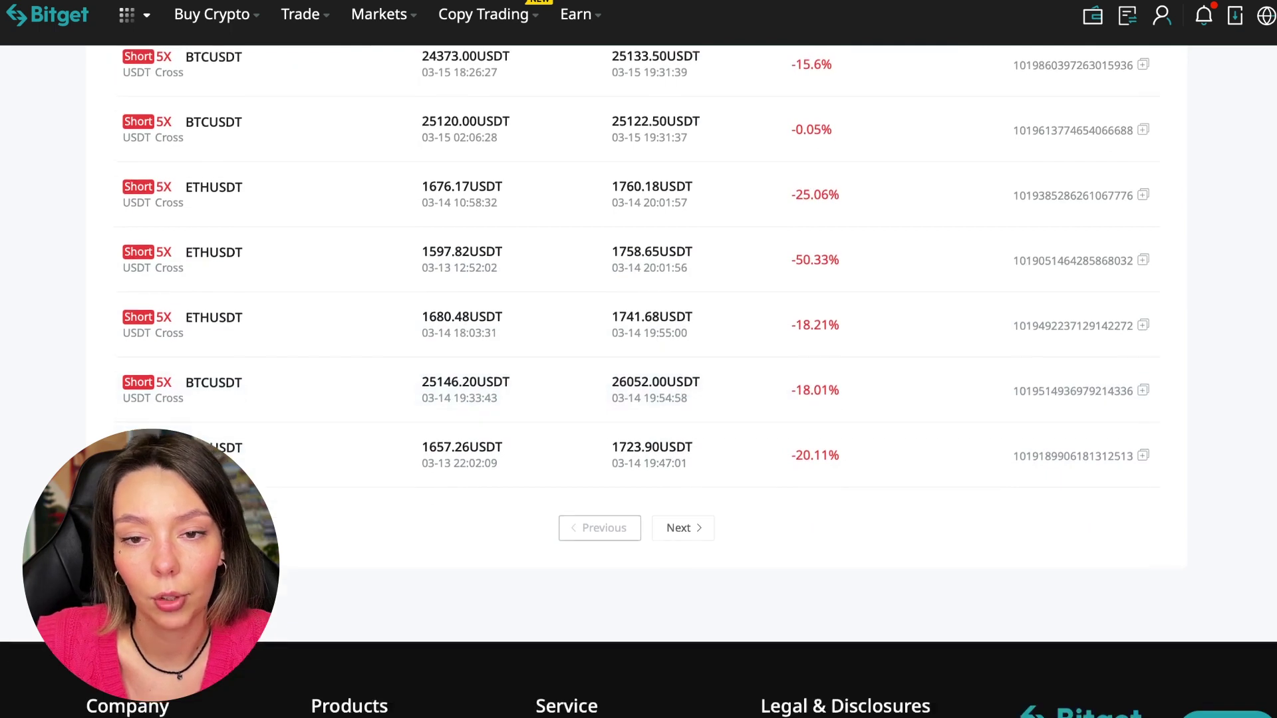
left_click(682, 528)
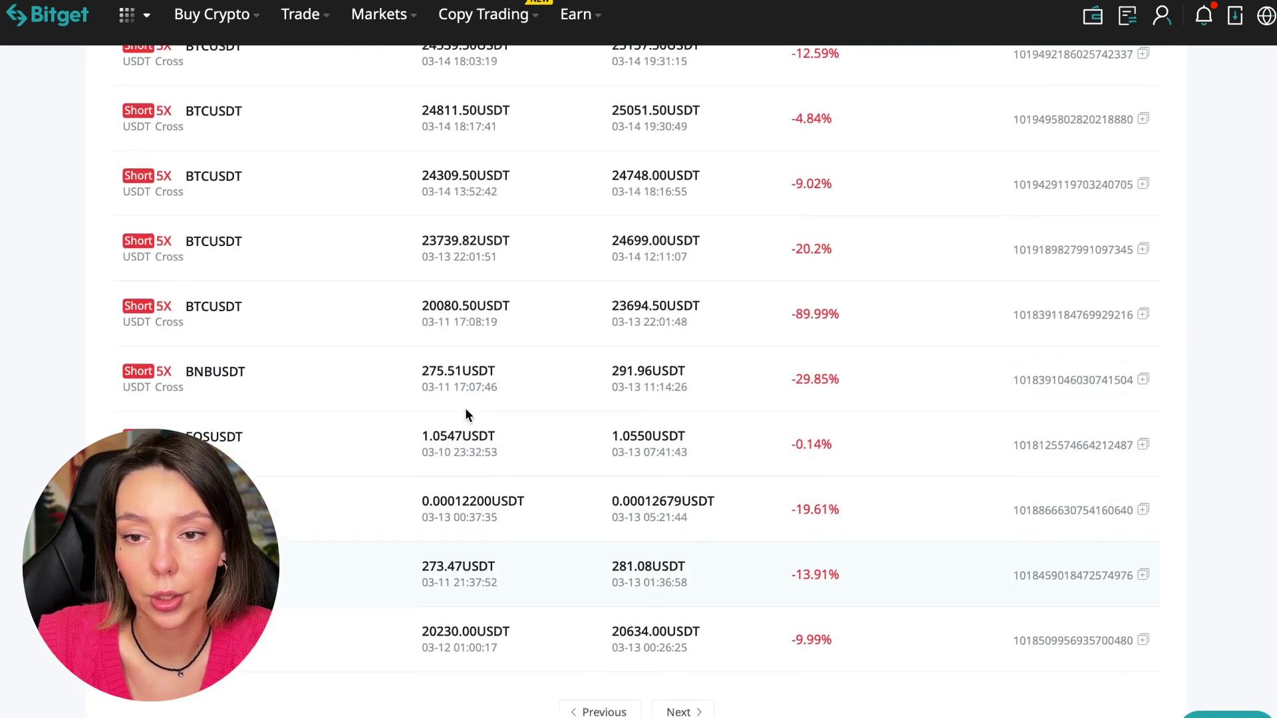
scroll(465, 408, "up", 5)
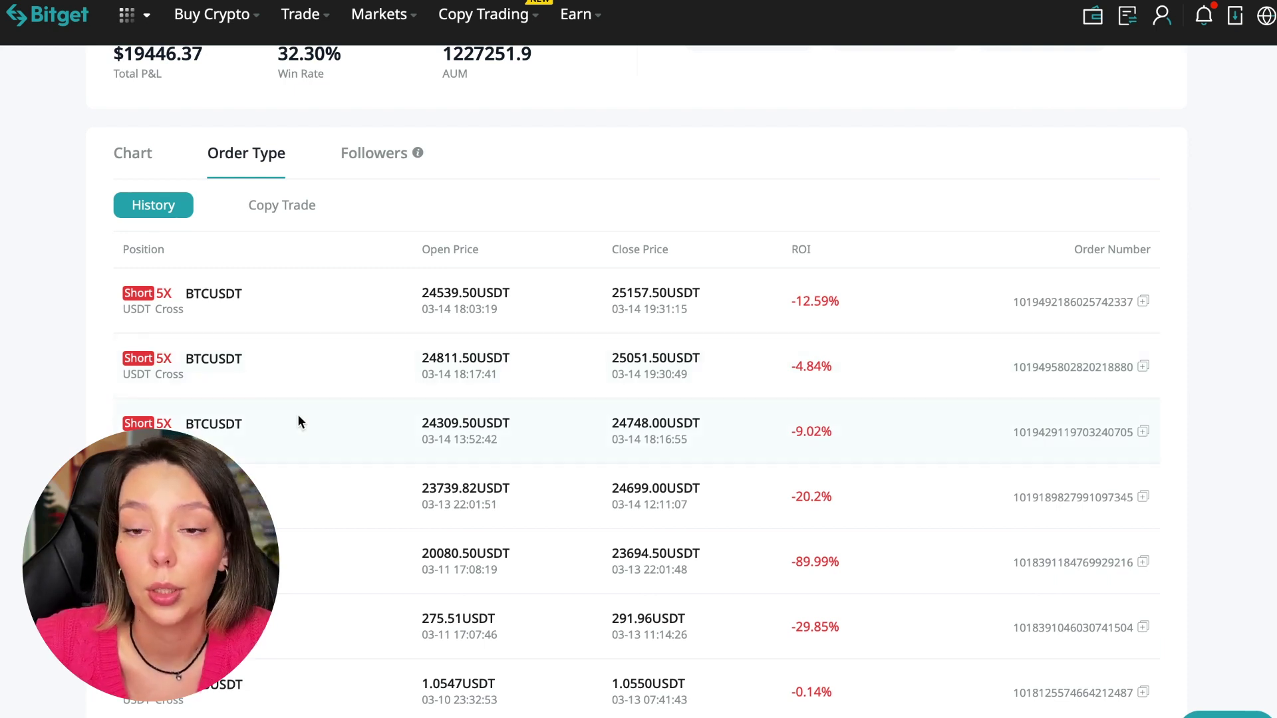
scroll(297, 421, "down", 5)
scroll(297, 422, "down", 1)
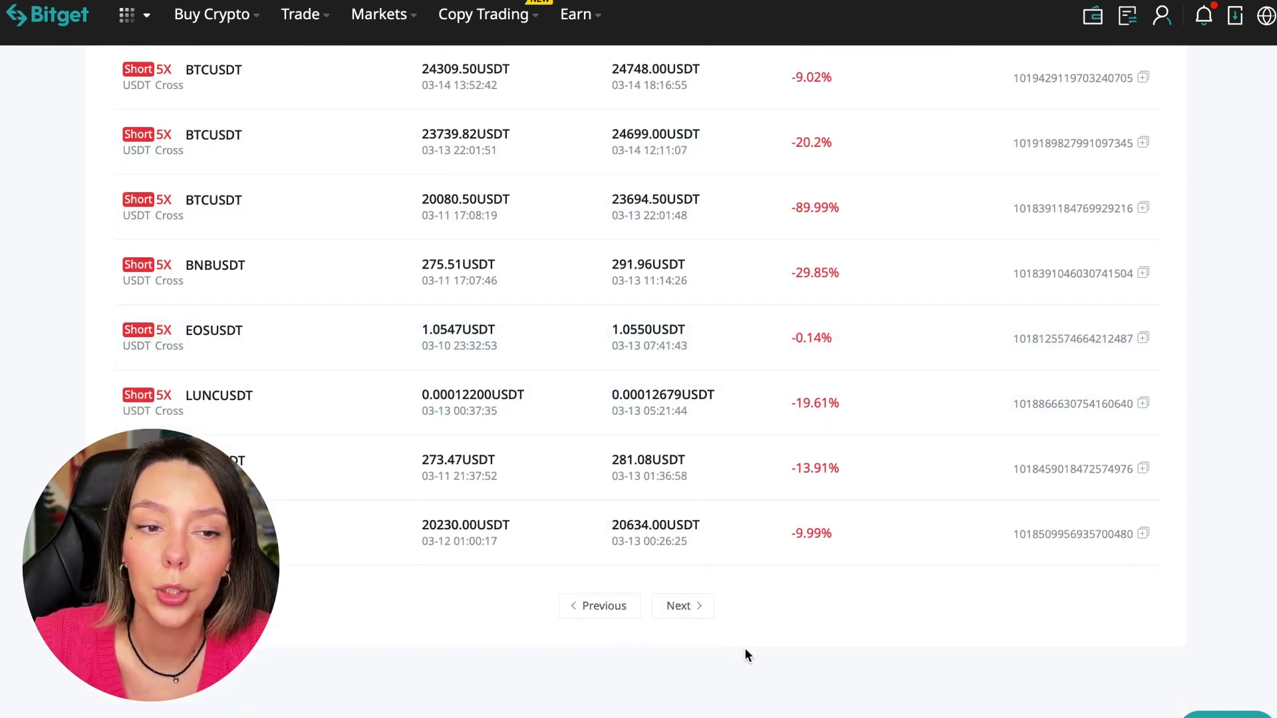
left_click(689, 610)
scroll(406, 381, "up", 3)
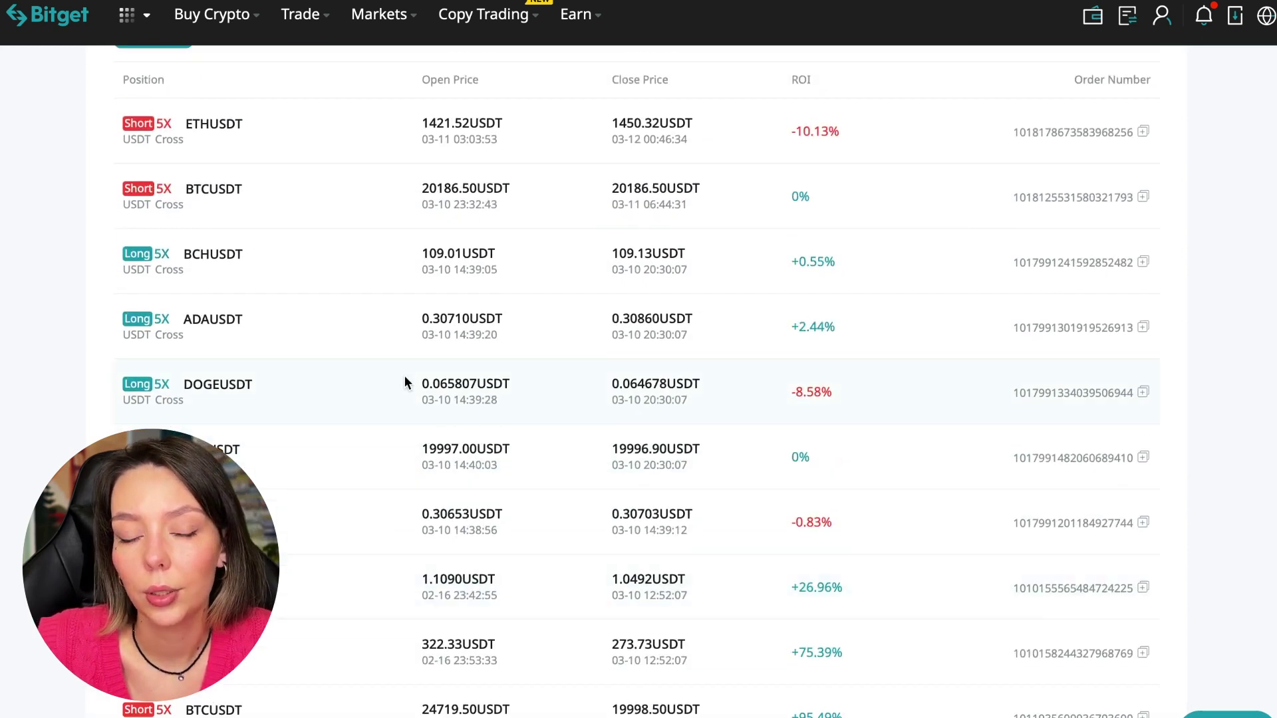
scroll(404, 375, "up", 2)
scroll(404, 376, "down", 4)
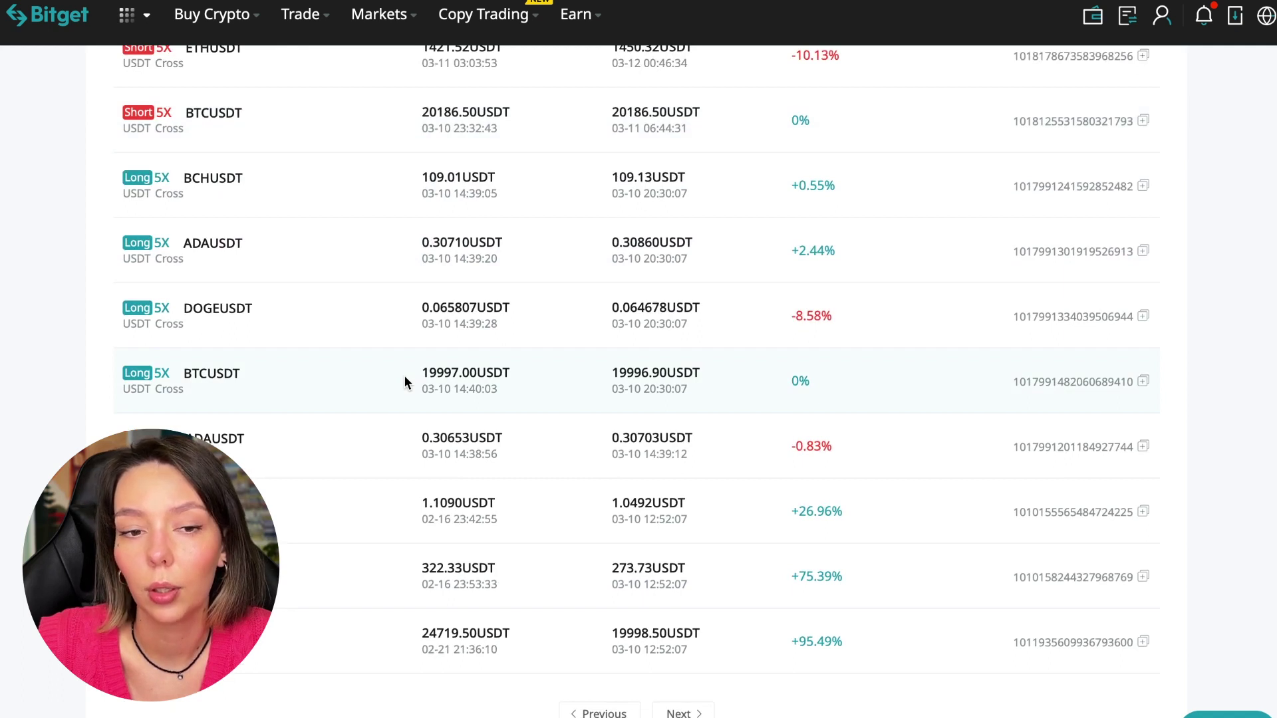
scroll(404, 376, "down", 2)
left_click_drag(848, 489, 779, 482)
left_click(847, 489)
left_click(864, 493)
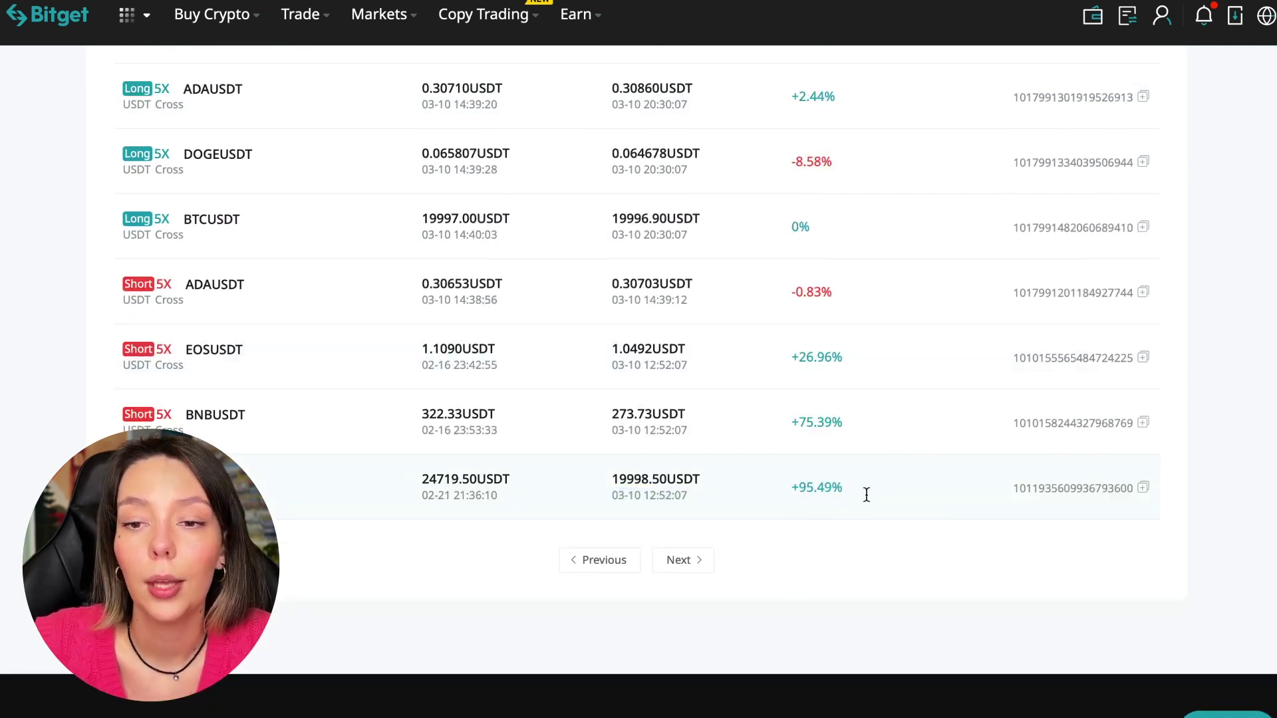
scroll(885, 431, "up", 8)
scroll(888, 422, "up", 2)
scroll(519, 538, "down", 2)
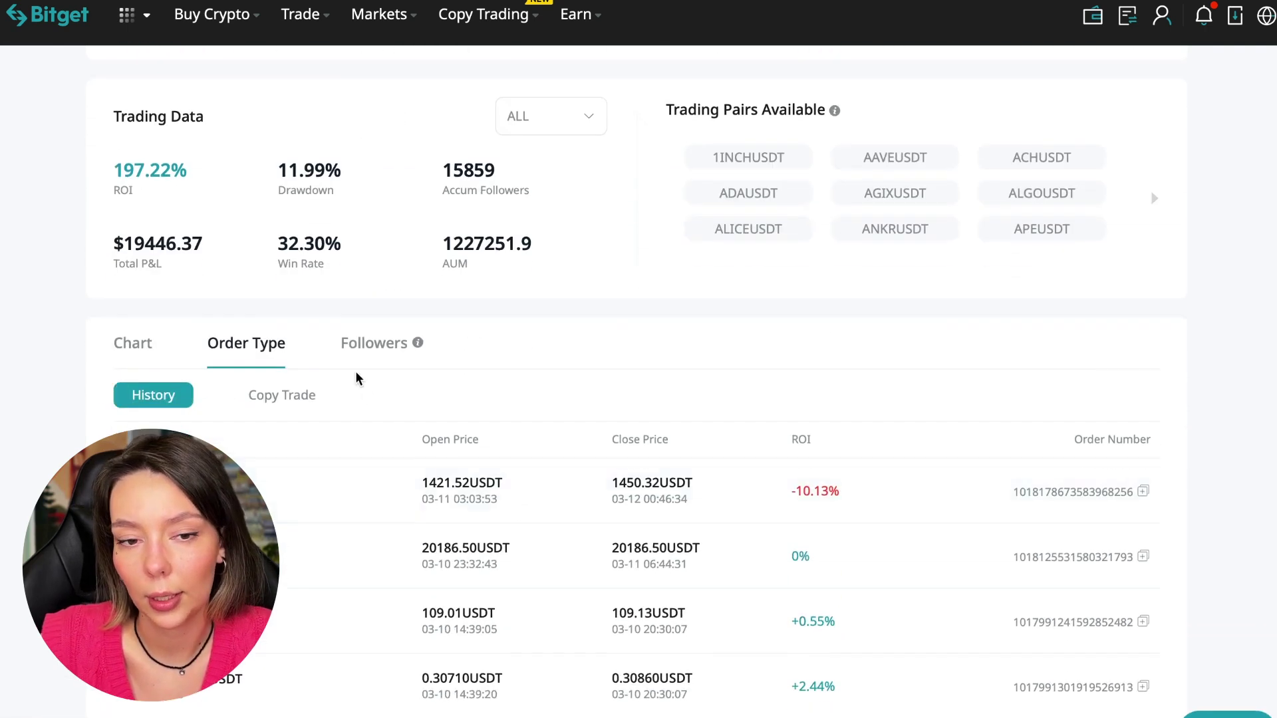
left_click(281, 394)
scroll(581, 436, "down", 2)
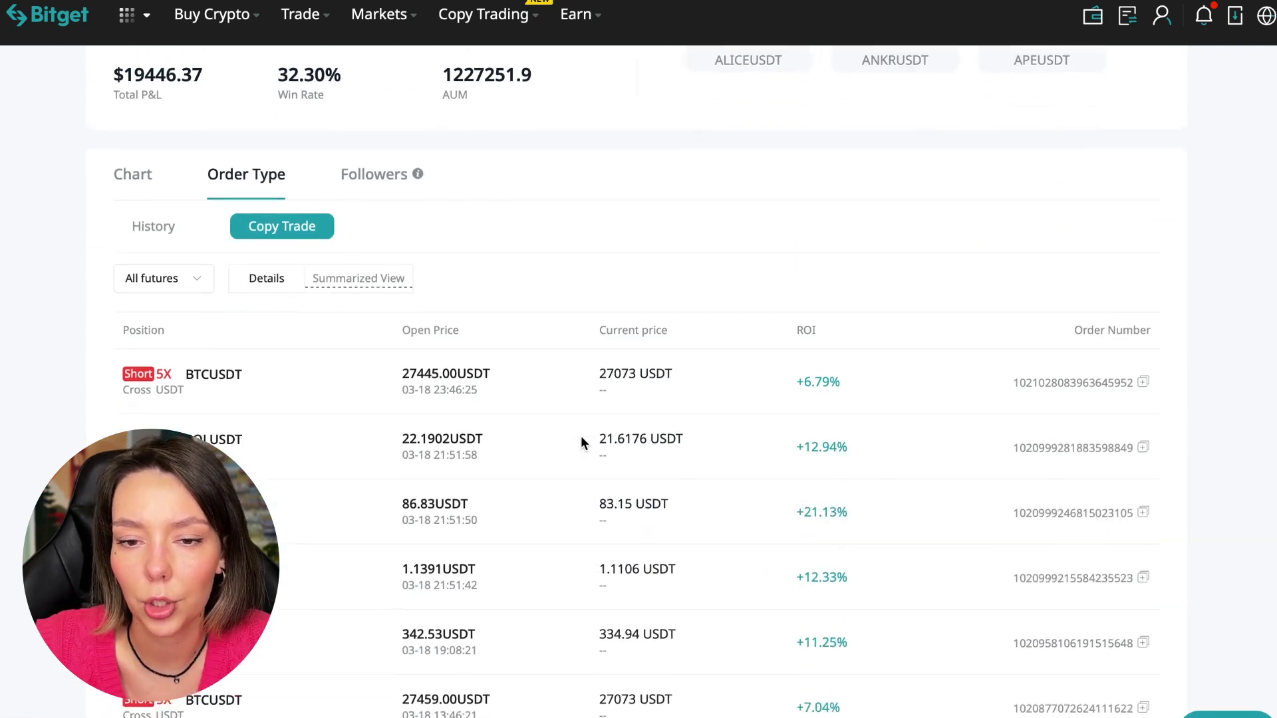
scroll(644, 538, "down", 1)
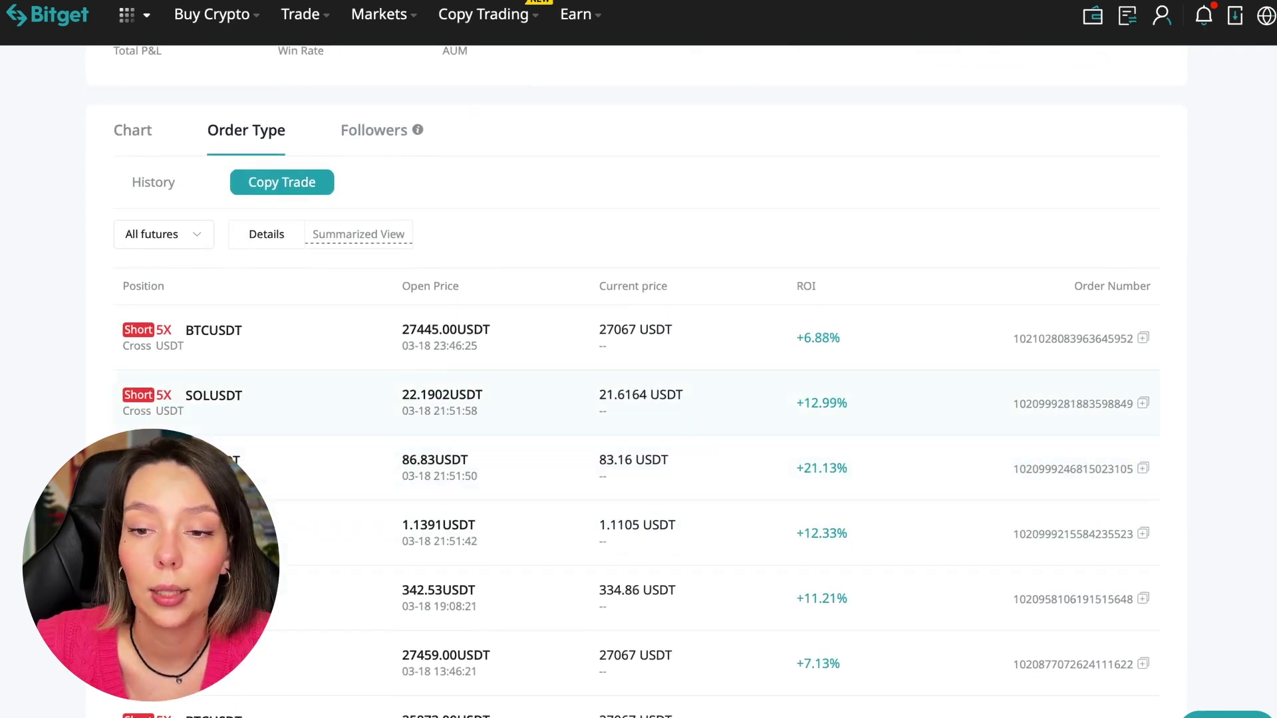
scroll(346, 543, "down", 5)
scroll(347, 542, "down", 3)
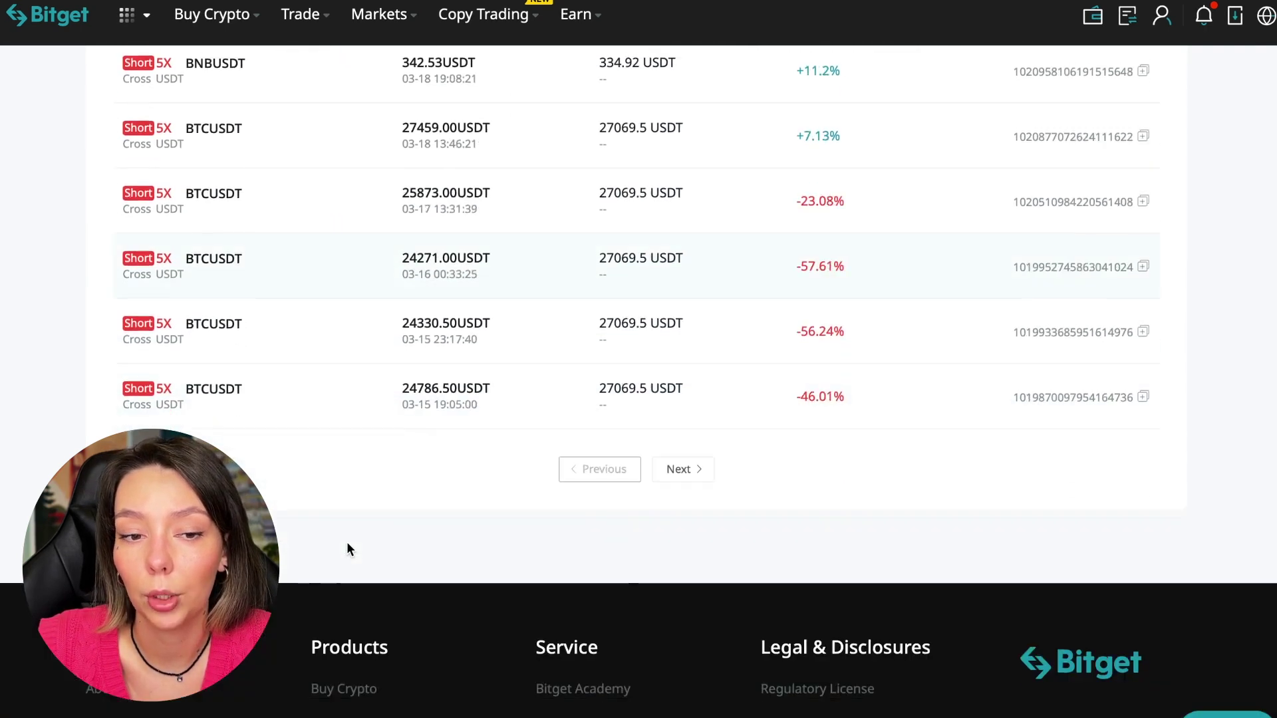
scroll(347, 541, "up", 5)
scroll(347, 541, "up", 2)
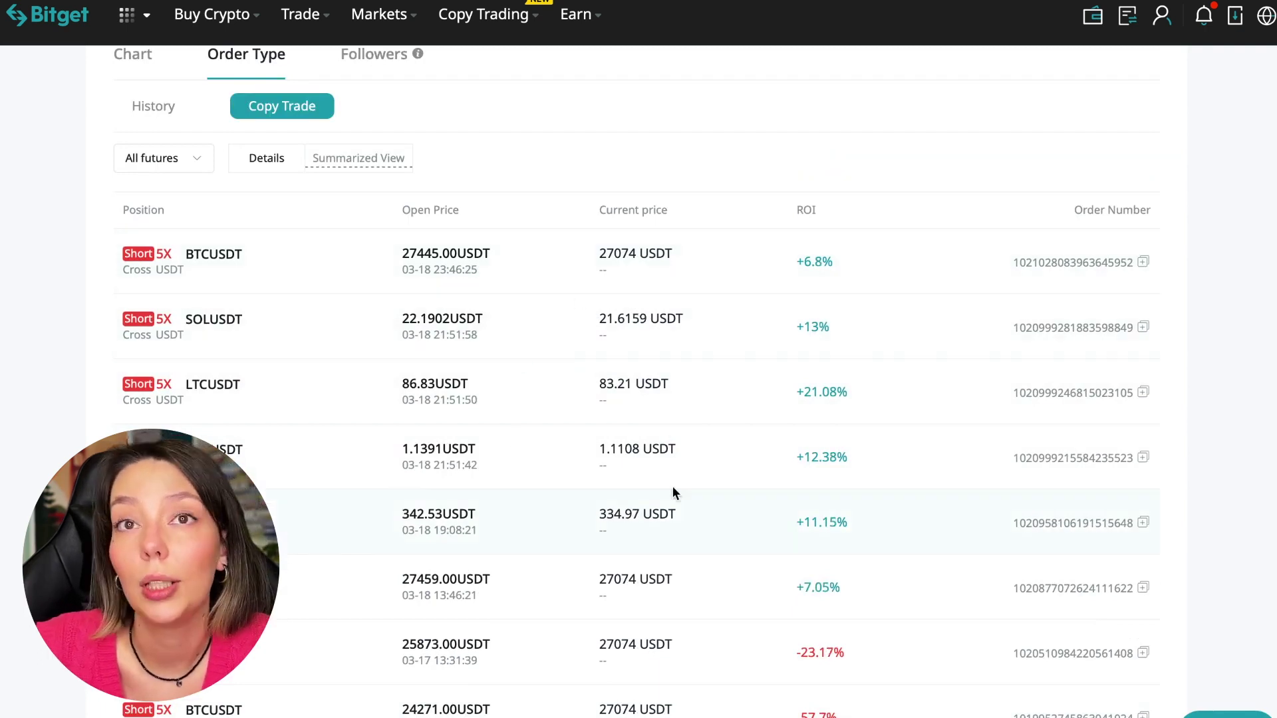
scroll(695, 471, "up", 4)
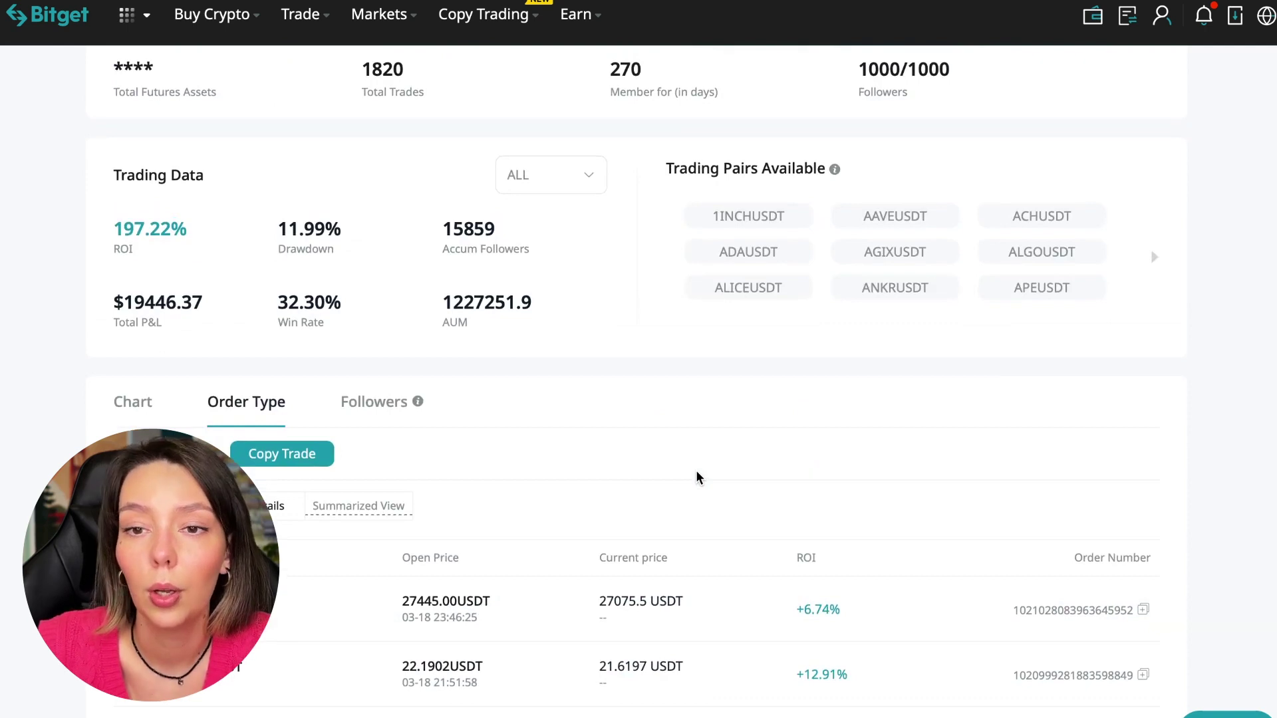
scroll(695, 470, "up", 4)
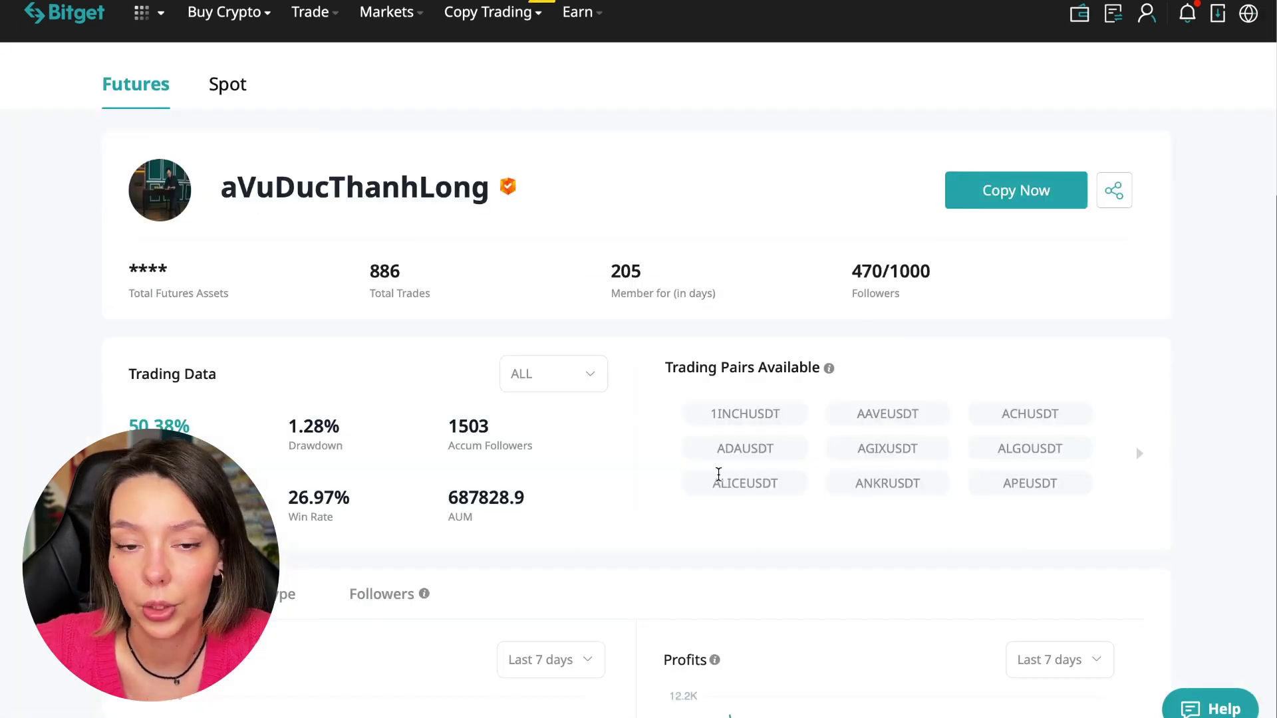
left_click(1013, 189)
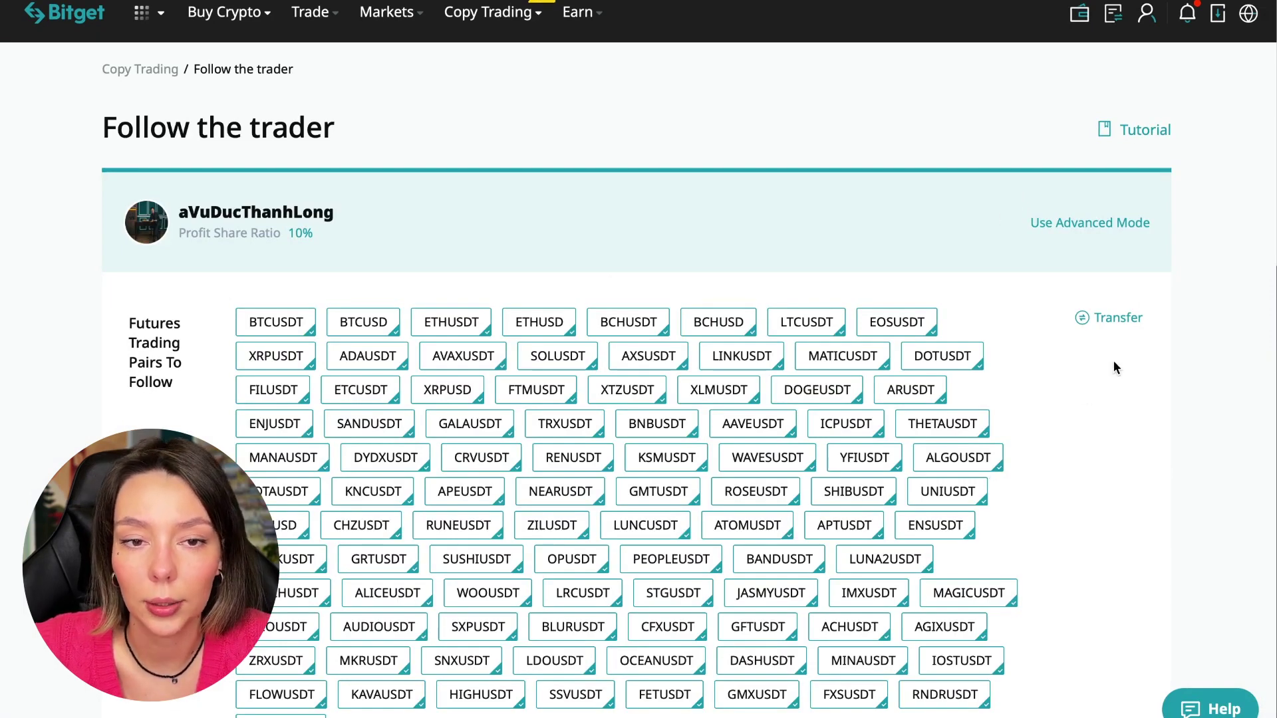
left_click(1092, 233)
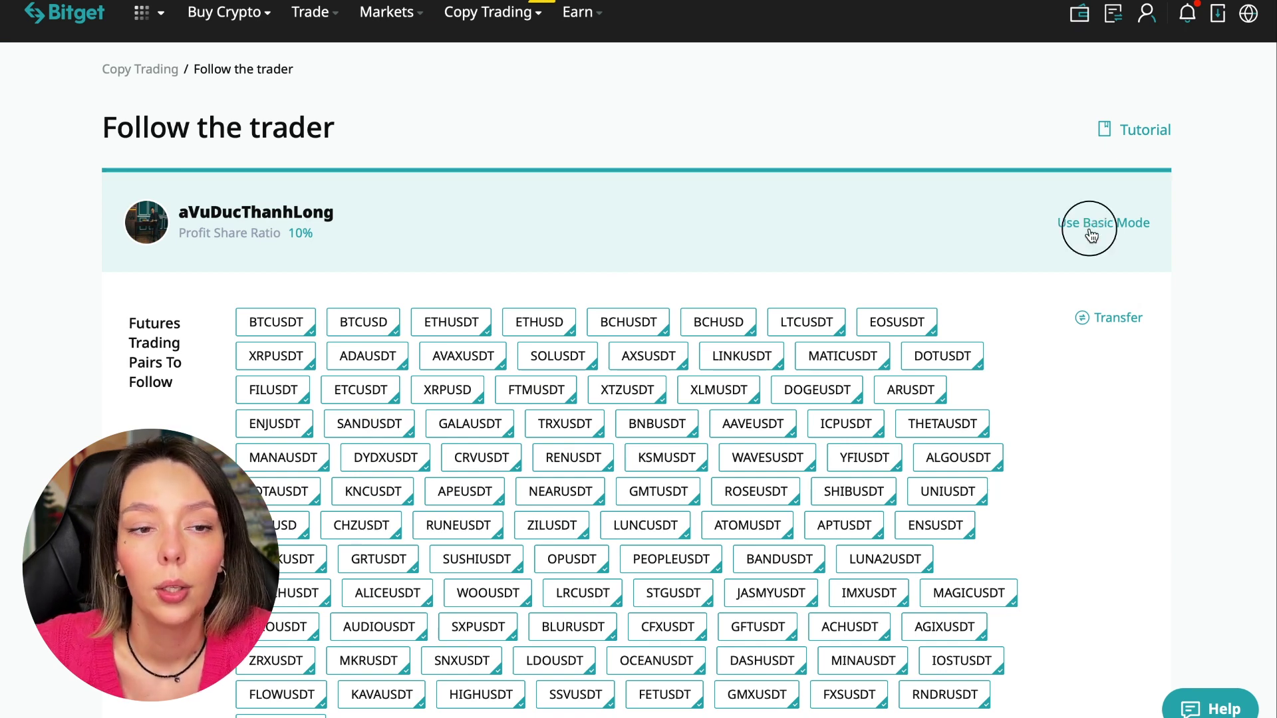
scroll(1014, 329, "down", 3)
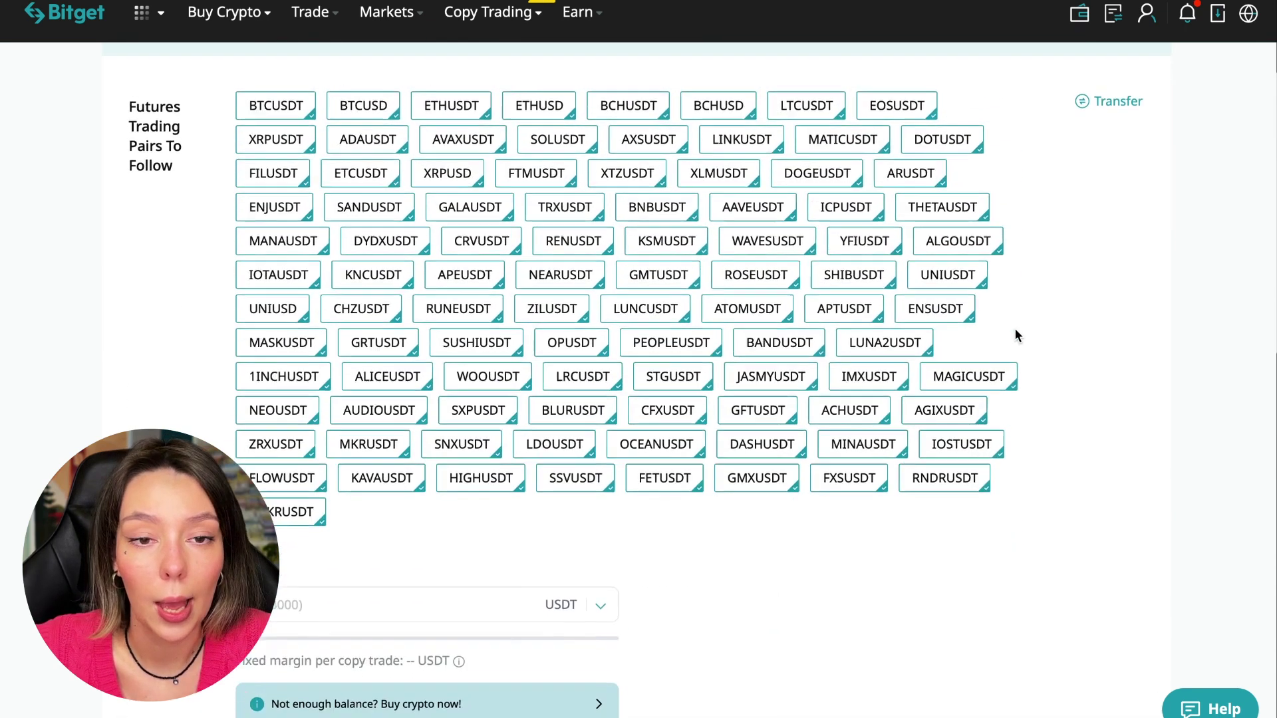
scroll(1014, 328, "up", 2)
left_click(1090, 158)
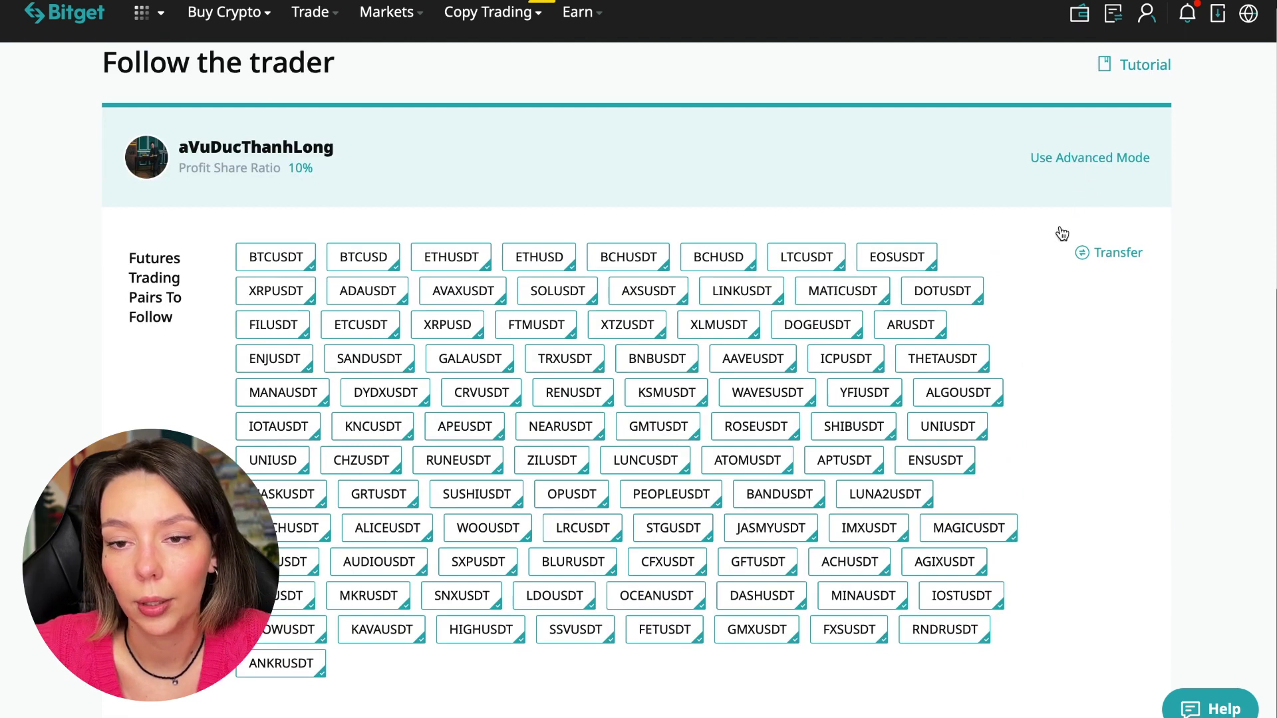
scroll(1038, 251, "down", 5)
scroll(1039, 250, "up", 8)
scroll(630, 435, "down", 10)
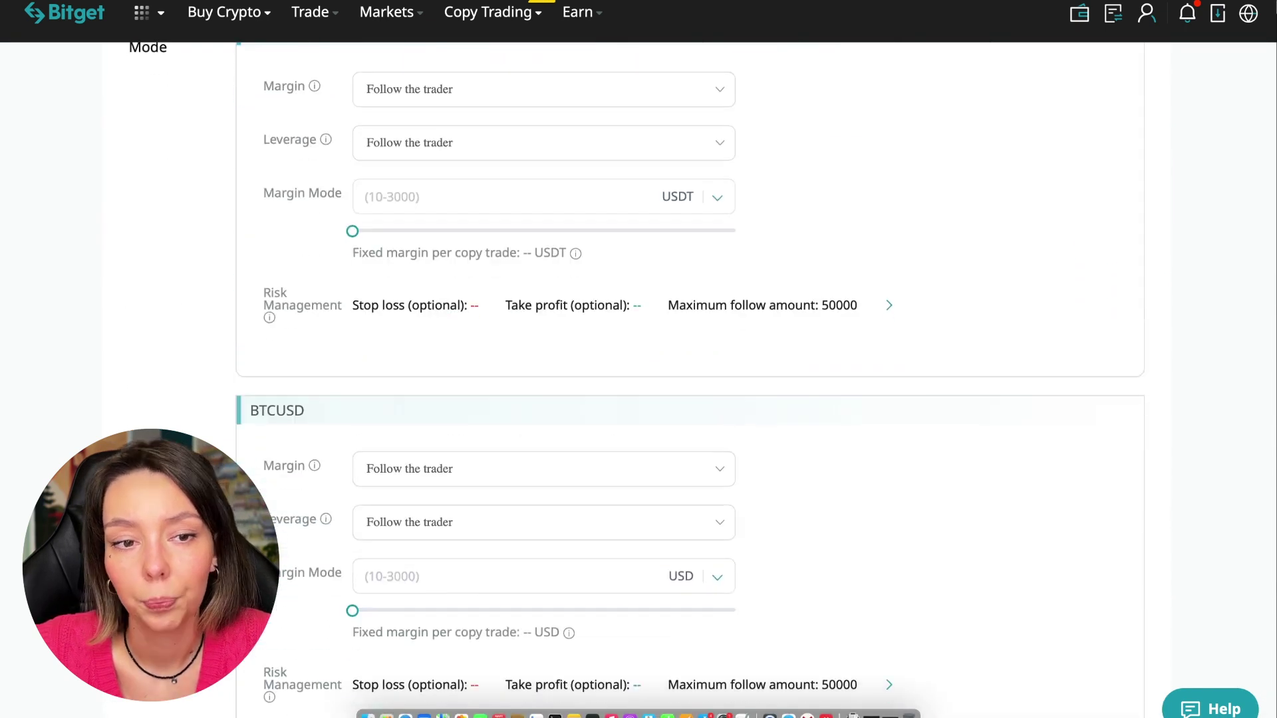
scroll(631, 436, "down", 5)
scroll(631, 435, "down", 3)
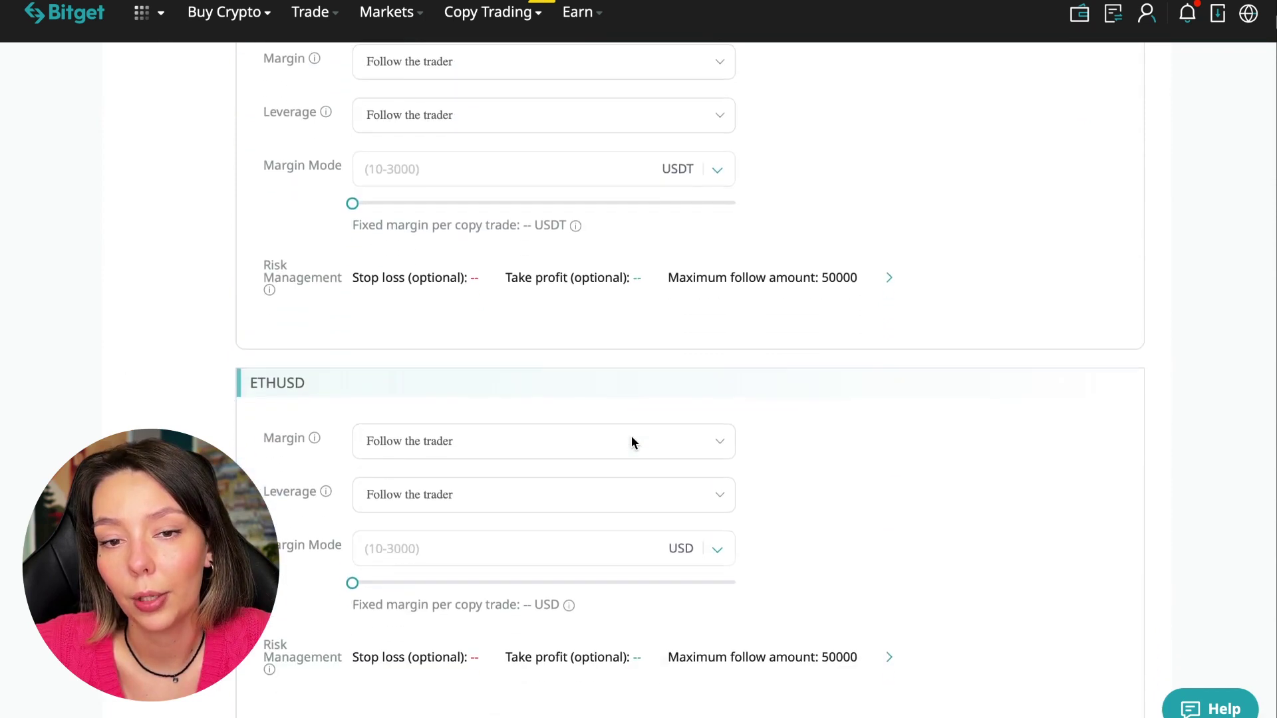
scroll(829, 467, "down", 3)
scroll(829, 467, "up", 15)
scroll(830, 466, "down", 1)
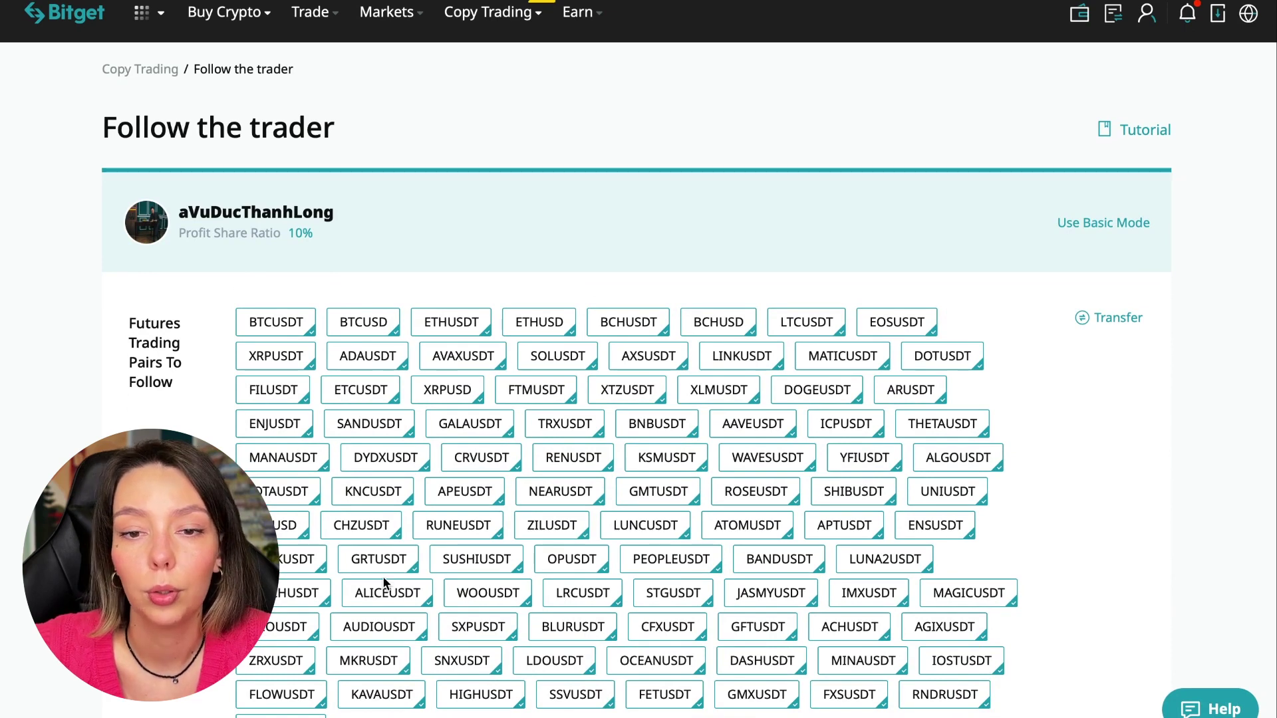
scroll(1078, 558, "down", 3)
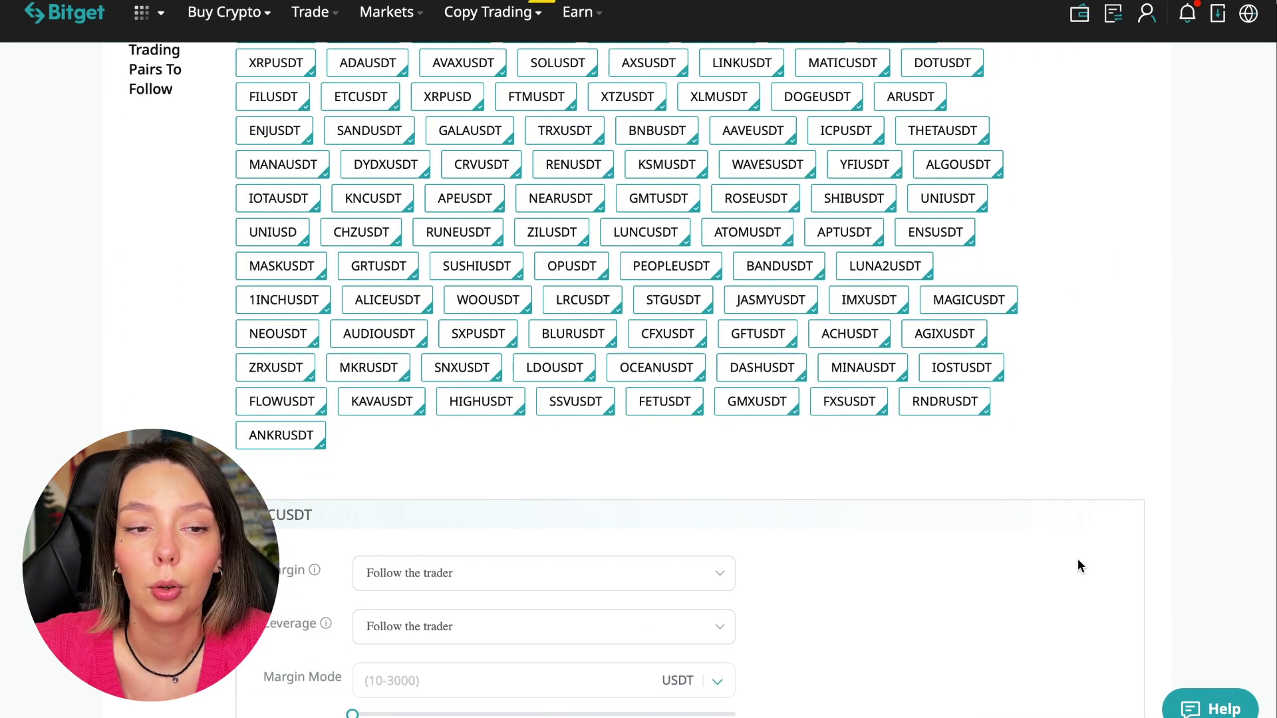
scroll(1078, 566, "up", 5)
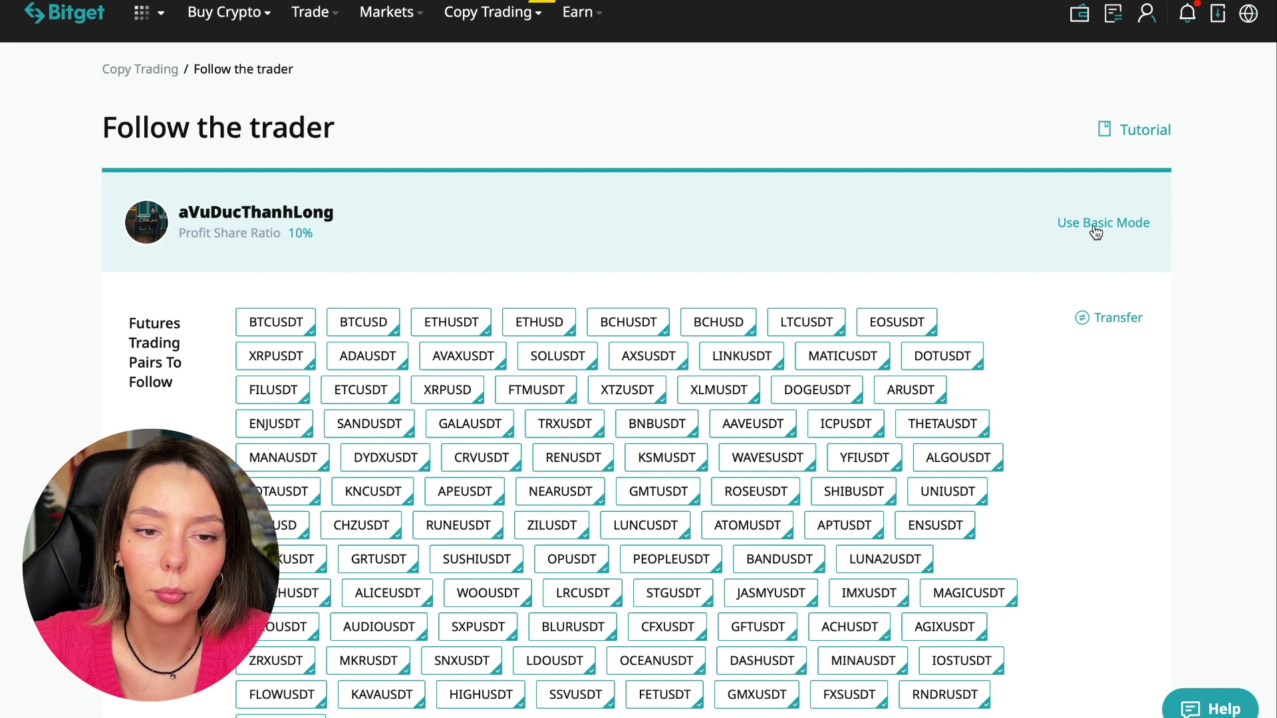
left_click(1096, 230)
scroll(1061, 421, "down", 4)
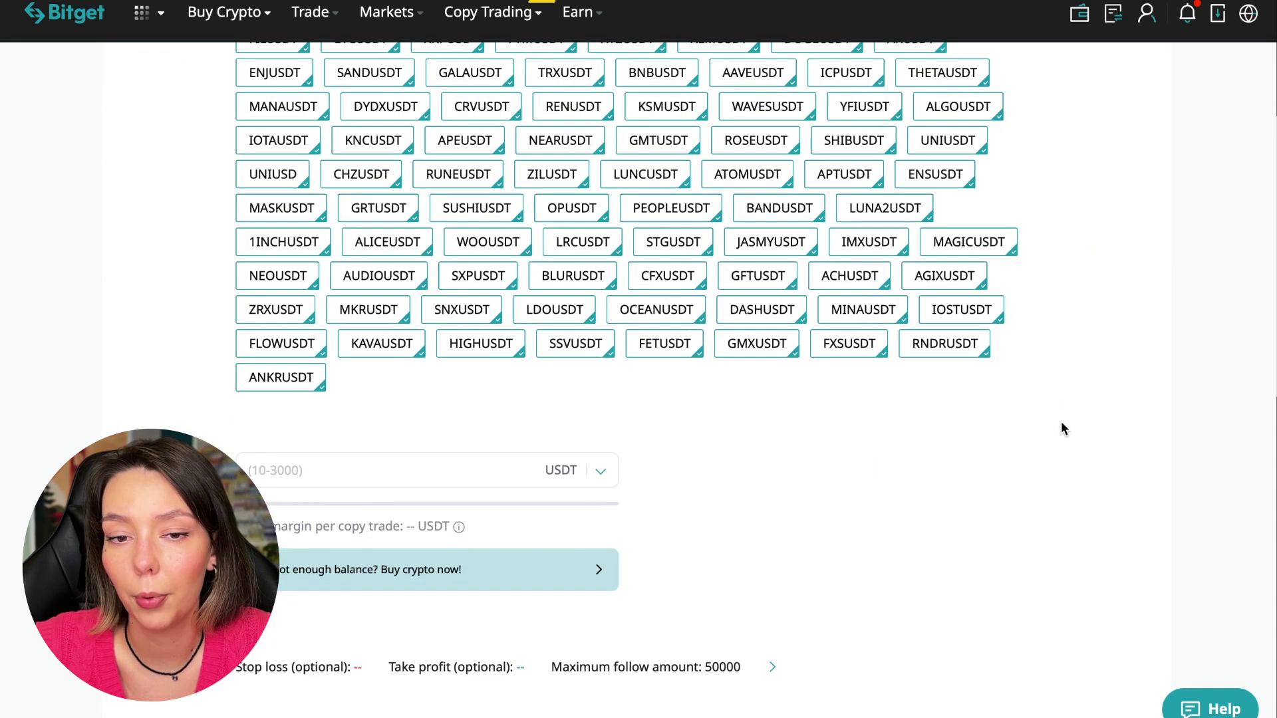
scroll(1061, 421, "up", 4)
scroll(1060, 422, "down", 5)
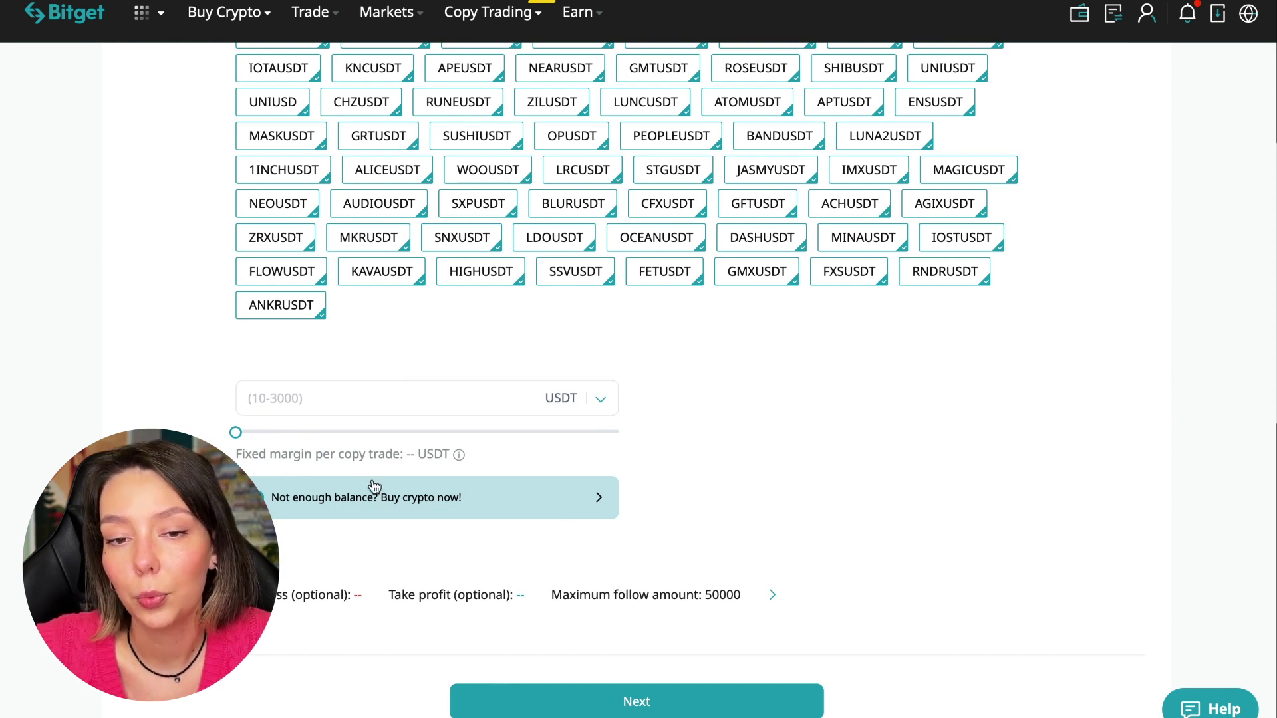
left_click(359, 405)
type("10")
left_click(816, 457)
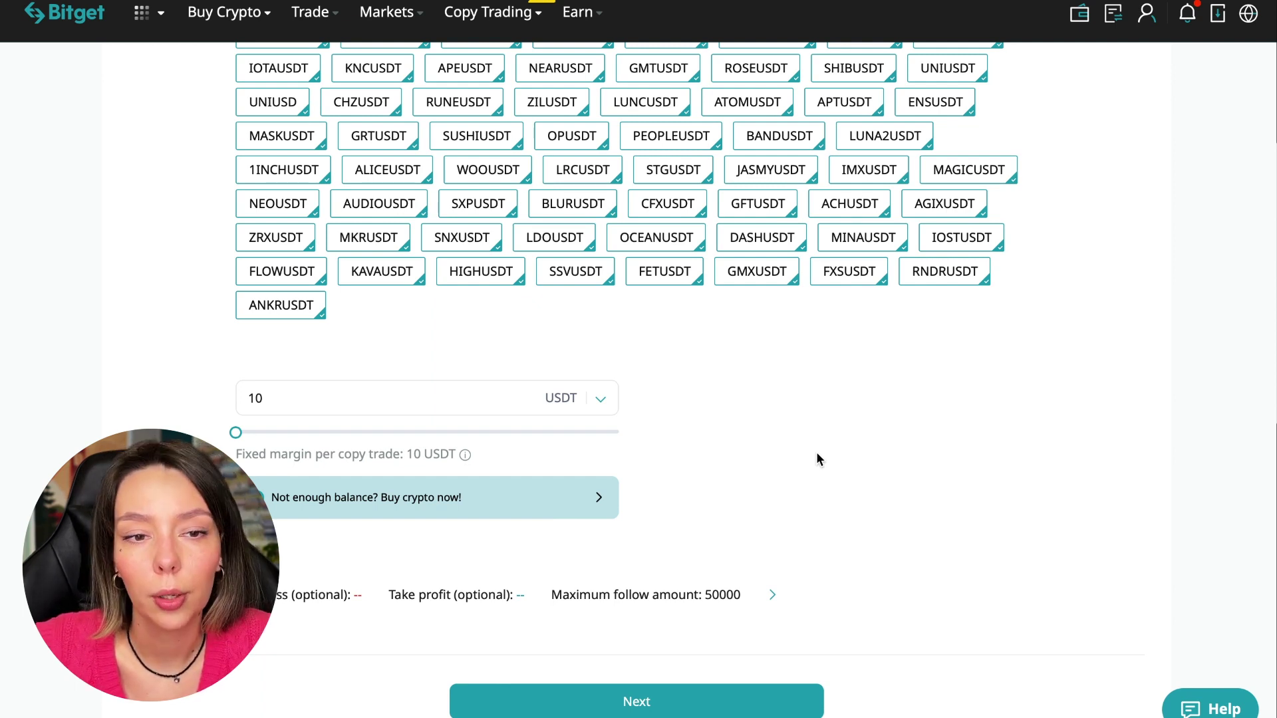
Step: Set the risk-management maximum follow amount to 30, leaving stop loss and take profit empty, and apply
left_click(773, 594)
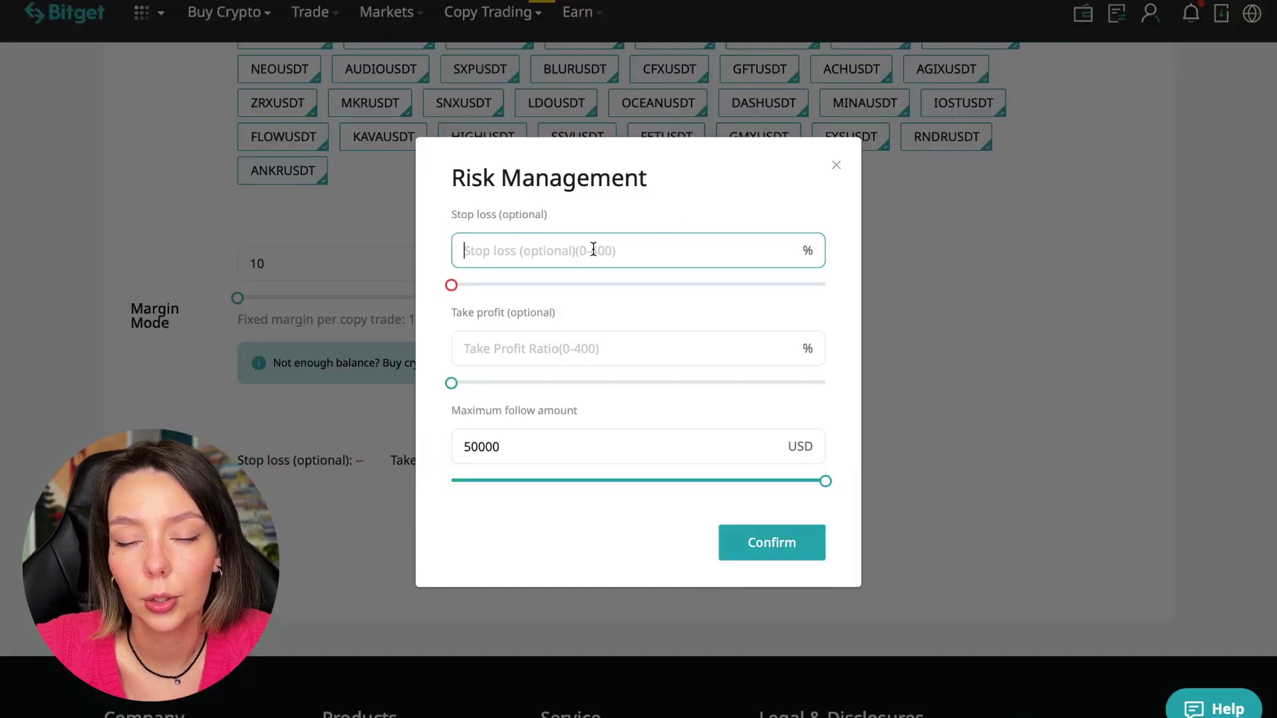
left_click(605, 348)
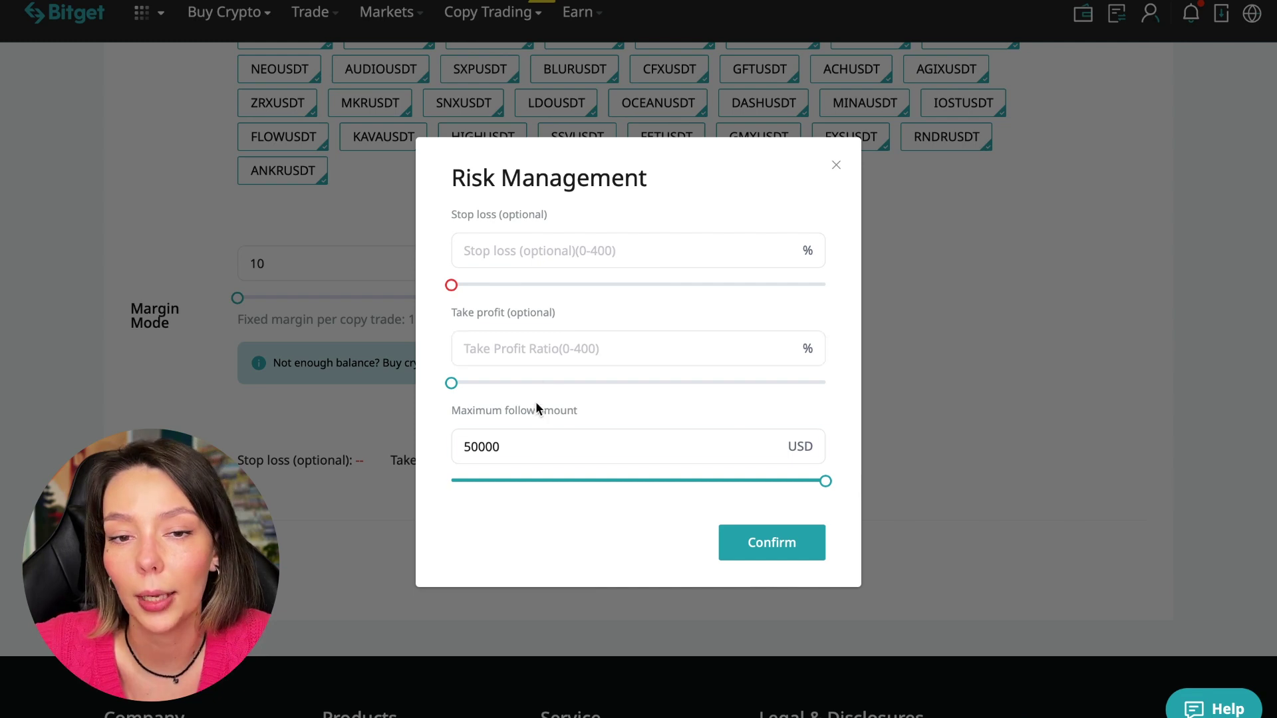
left_click(545, 447)
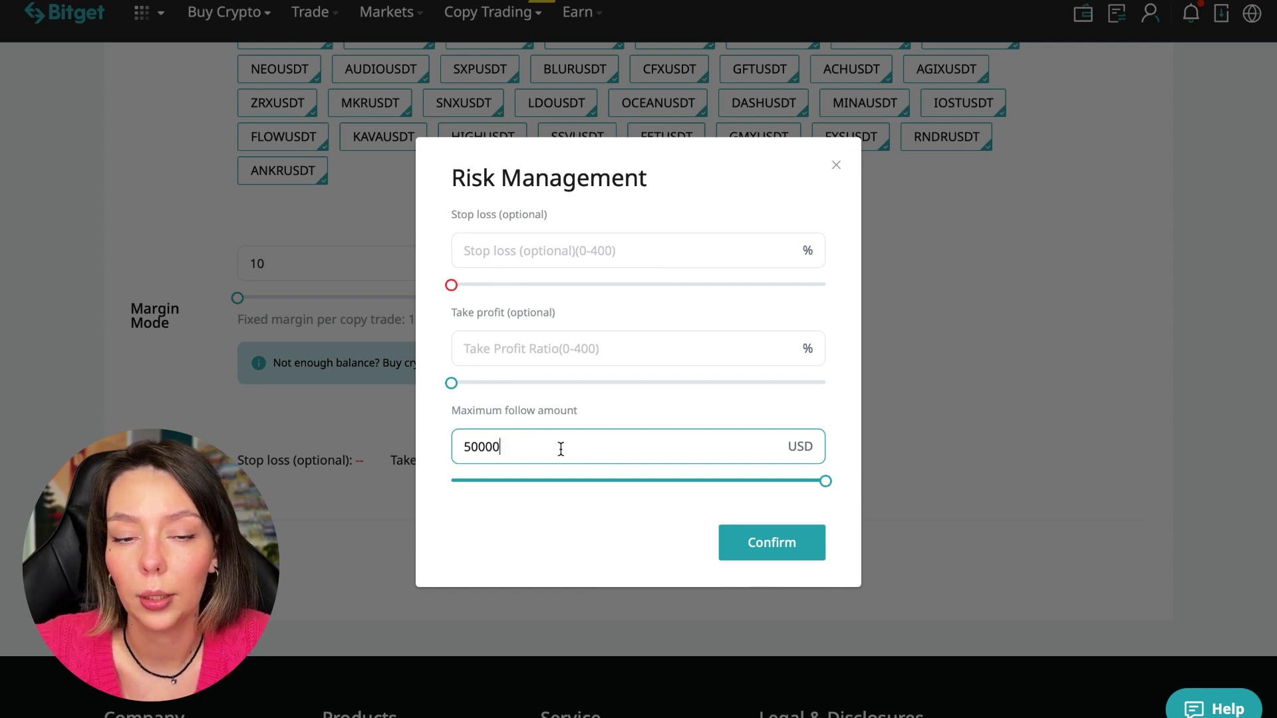
left_click_drag(826, 482, 421, 496)
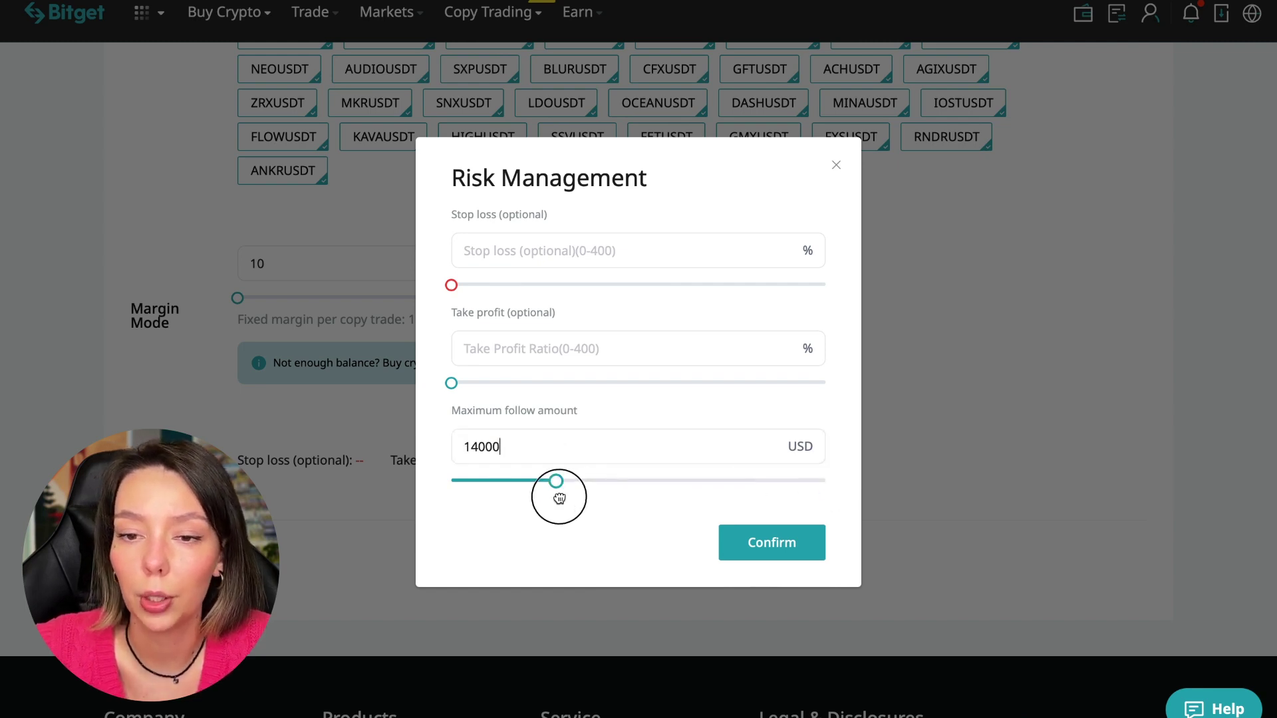
left_click(556, 449)
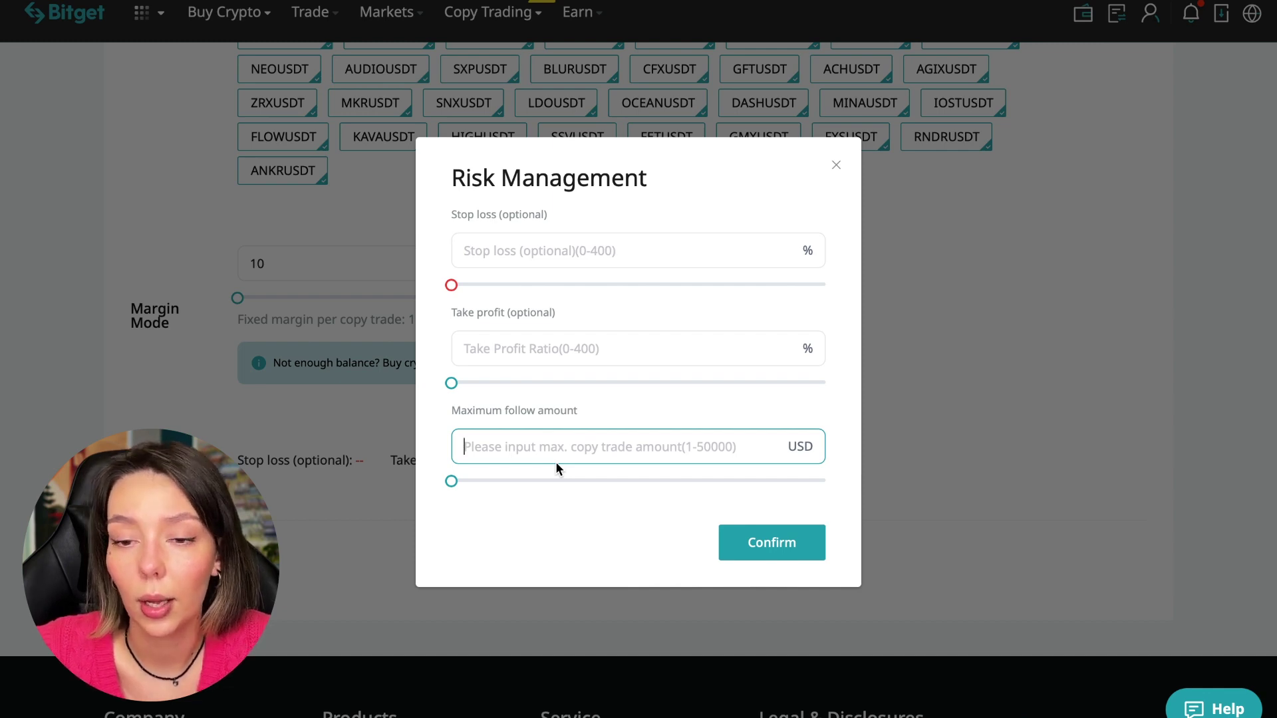
type("30")
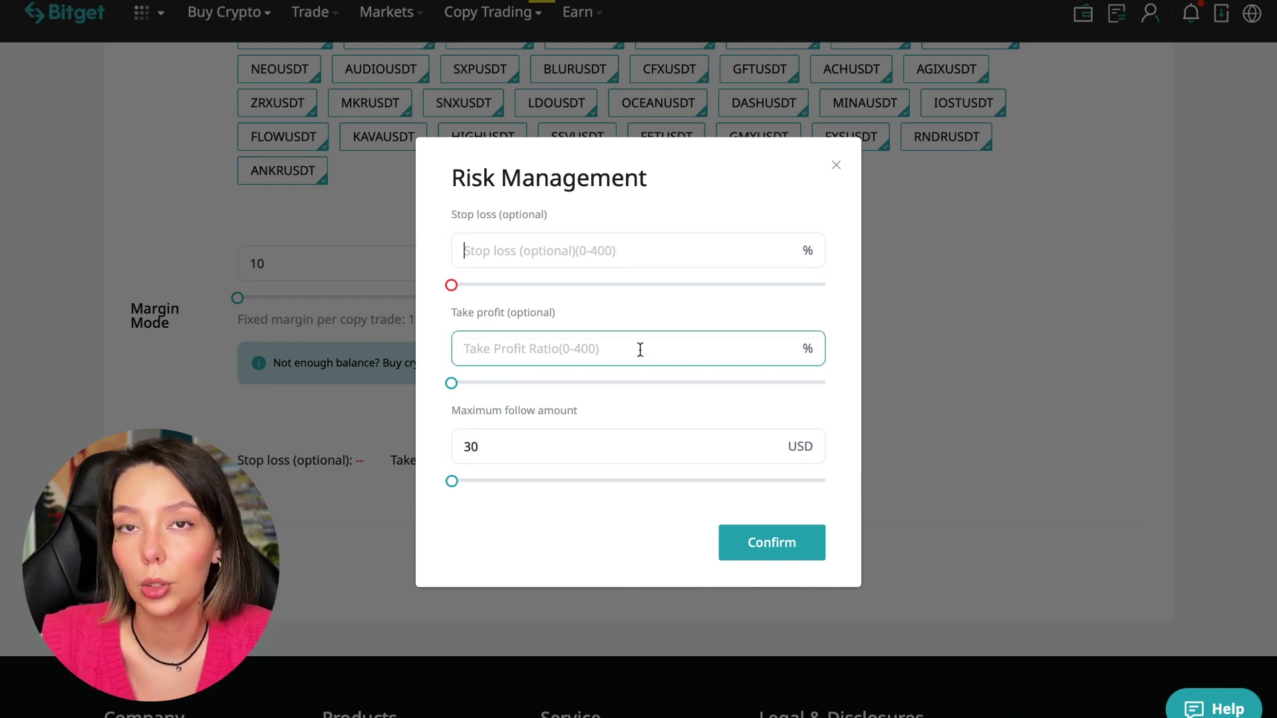
left_click(698, 252)
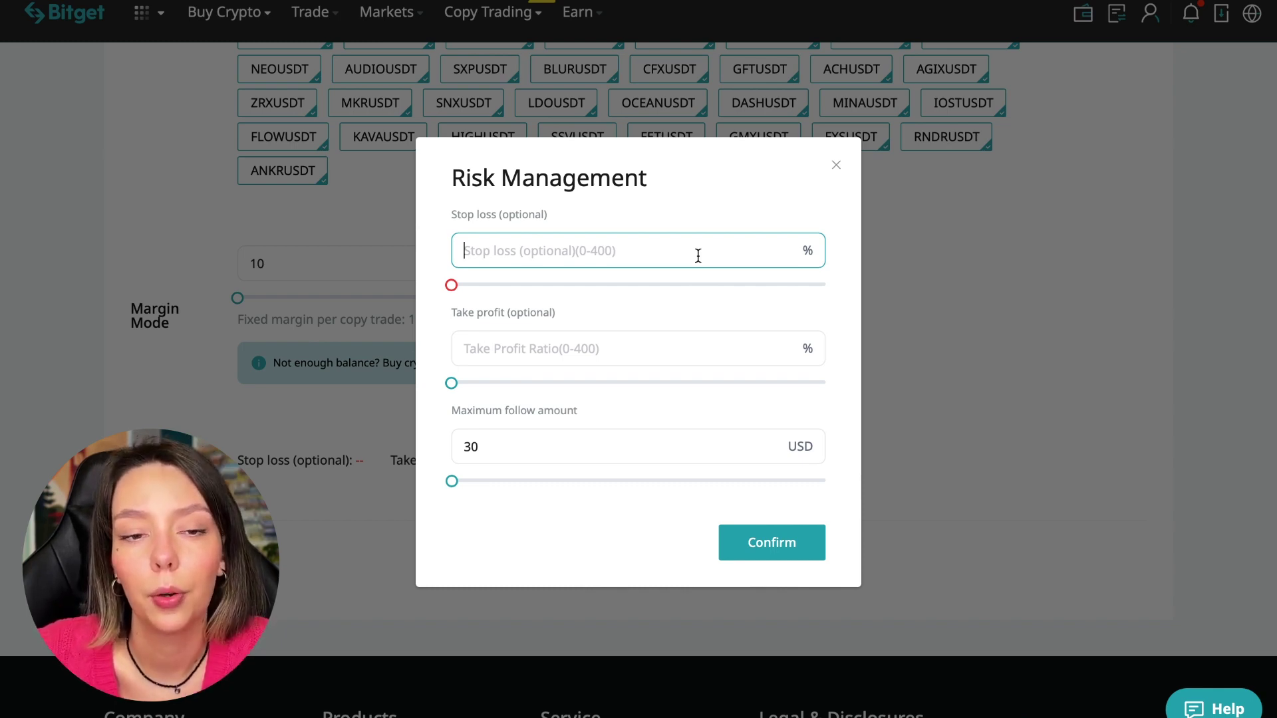
left_click(772, 542)
left_click(689, 589)
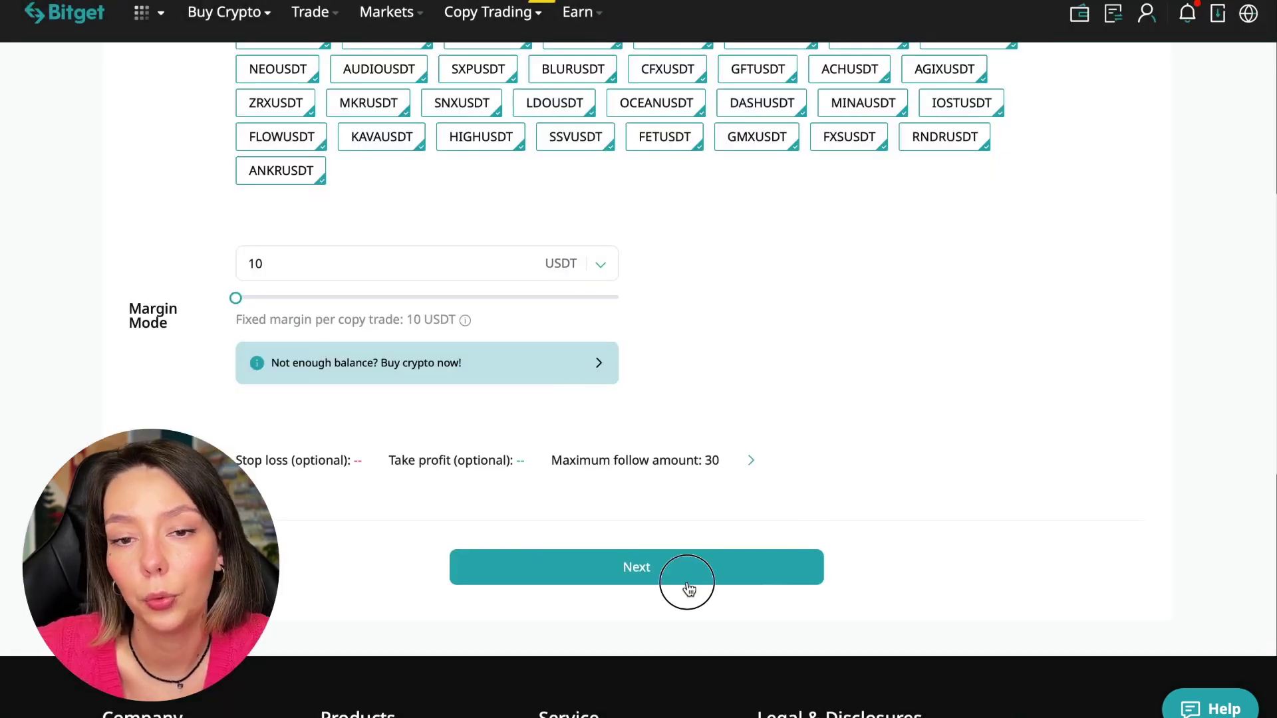
scroll(572, 401, "down", 3)
scroll(570, 400, "down", 2)
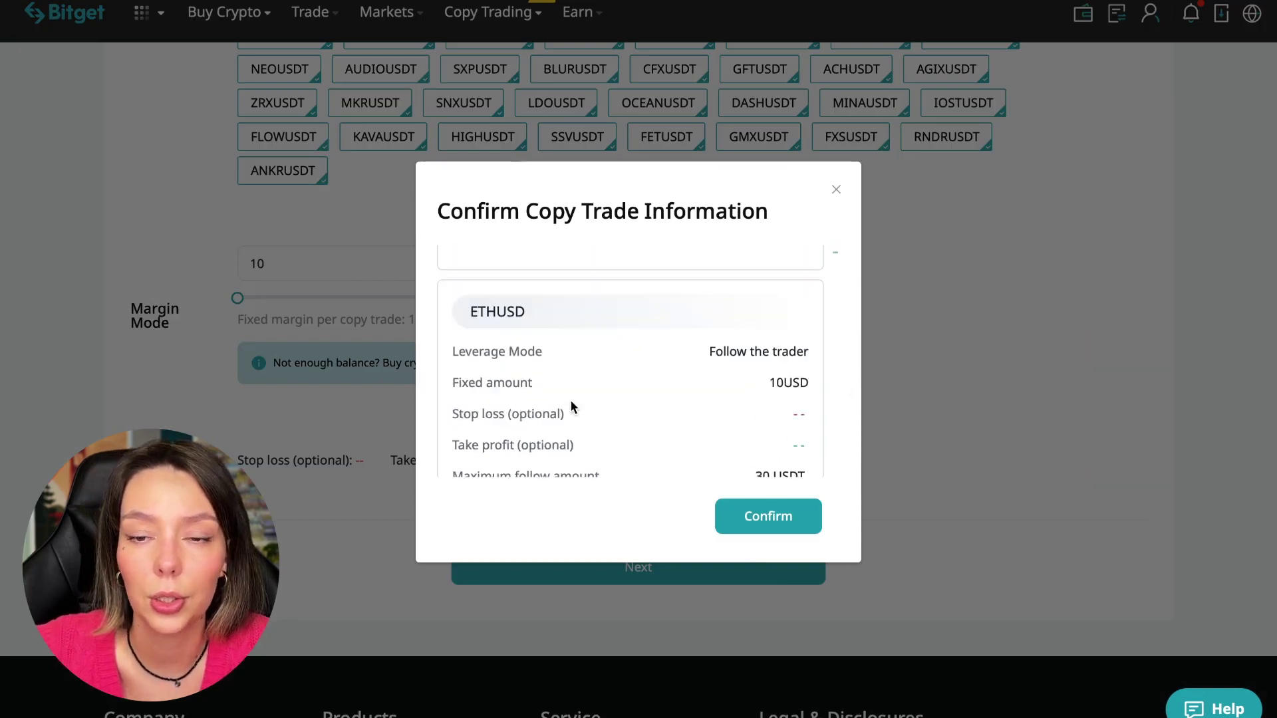
scroll(571, 400, "down", 3)
scroll(571, 400, "down", 3)
scroll(571, 400, "down", 2)
left_click(768, 516)
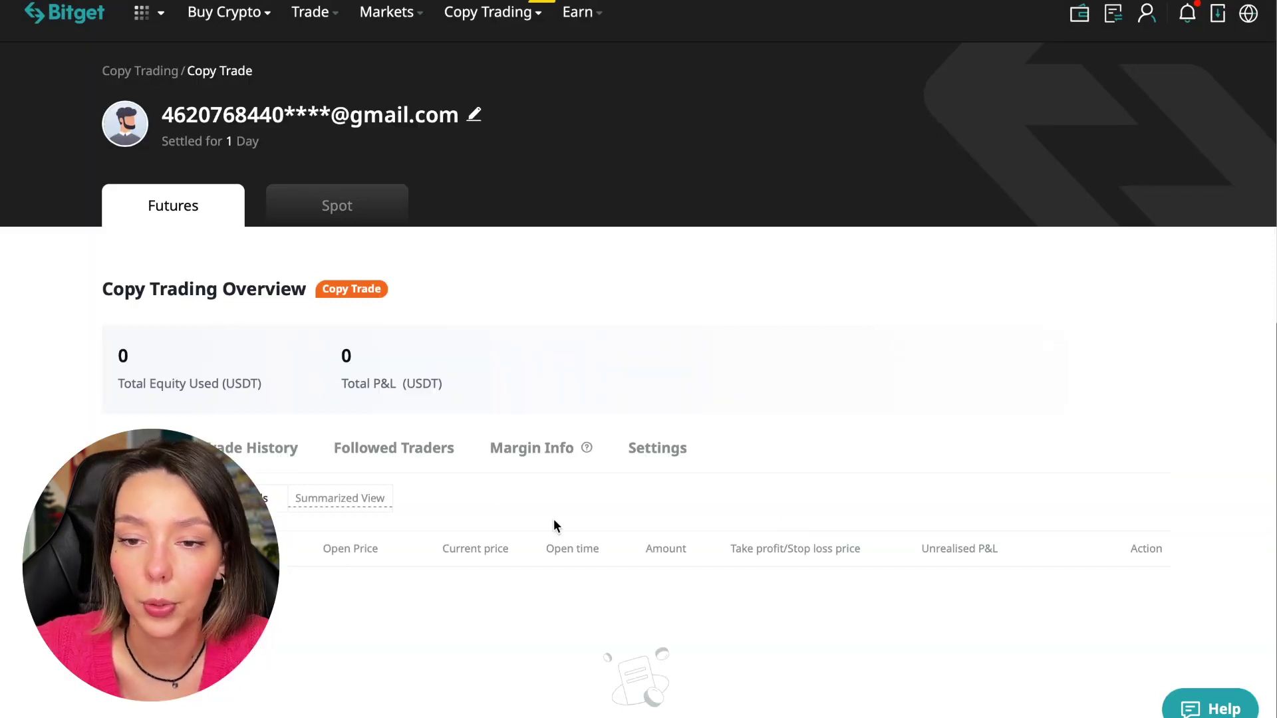
left_click(532, 447)
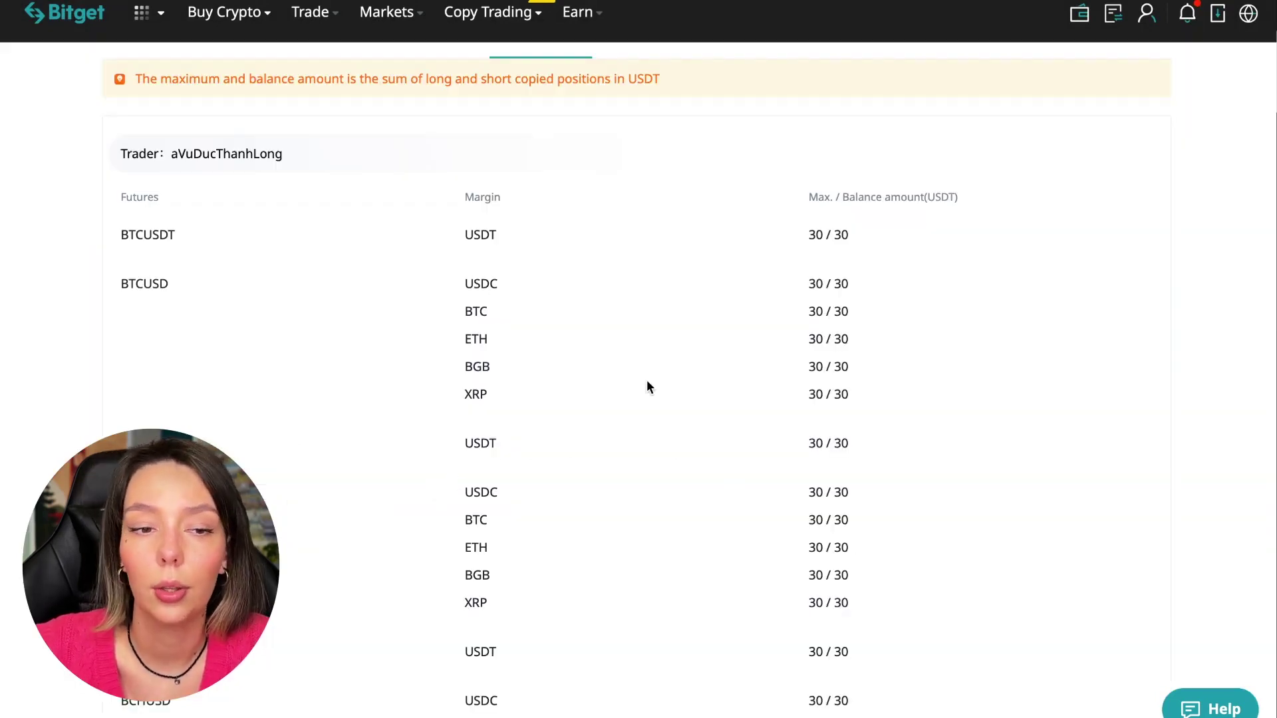
scroll(647, 380, "down", 5)
scroll(633, 478, "down", 5)
scroll(633, 478, "up", 5)
scroll(634, 478, "up", 3)
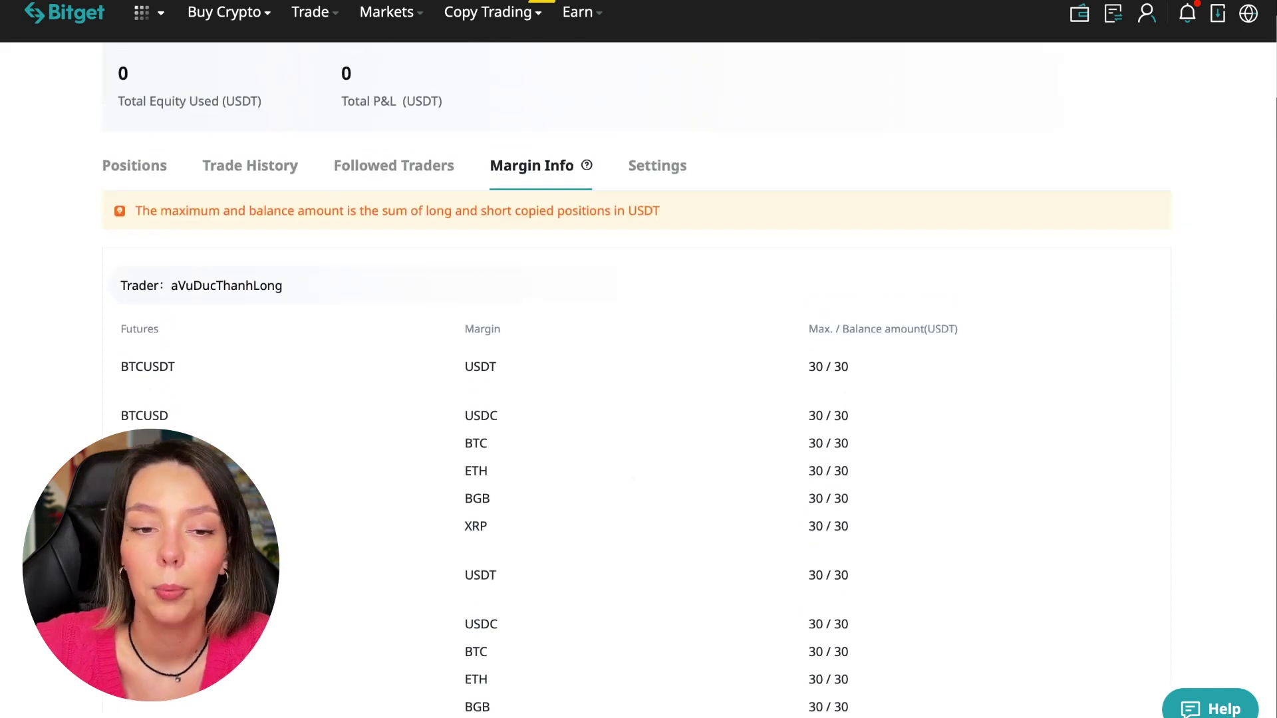
scroll(392, 575, "up", 3)
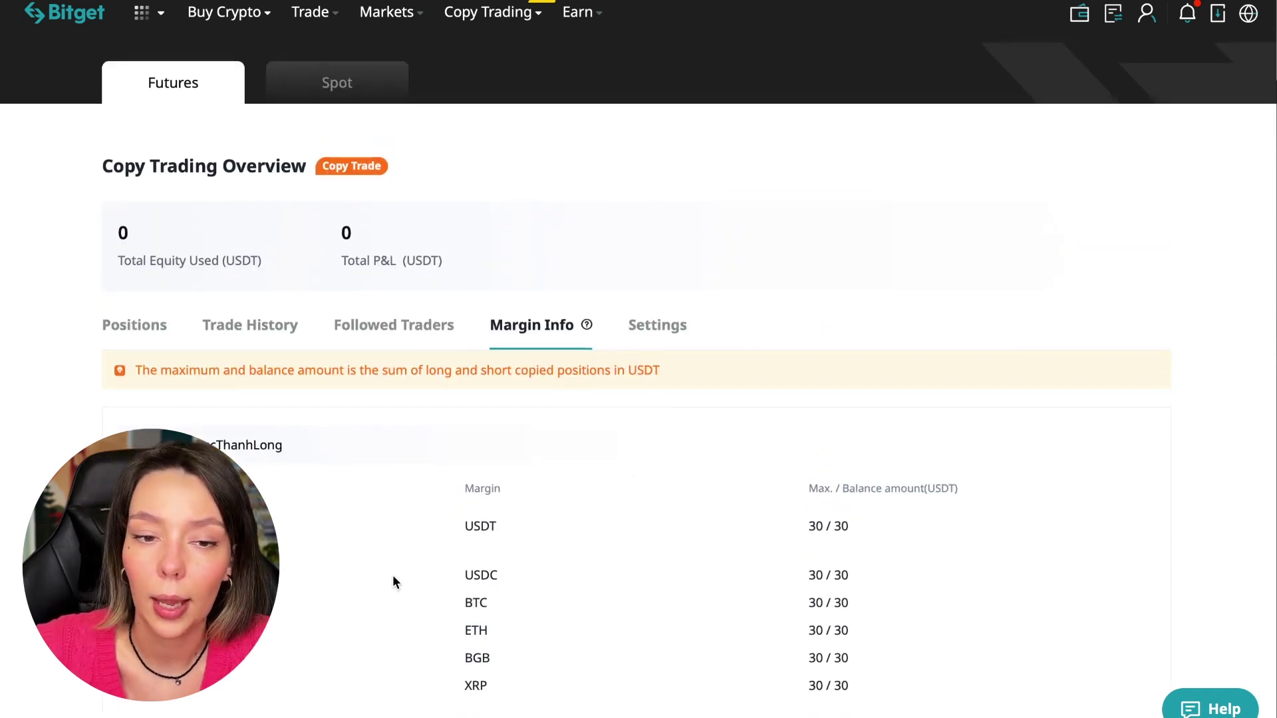
left_click(676, 337)
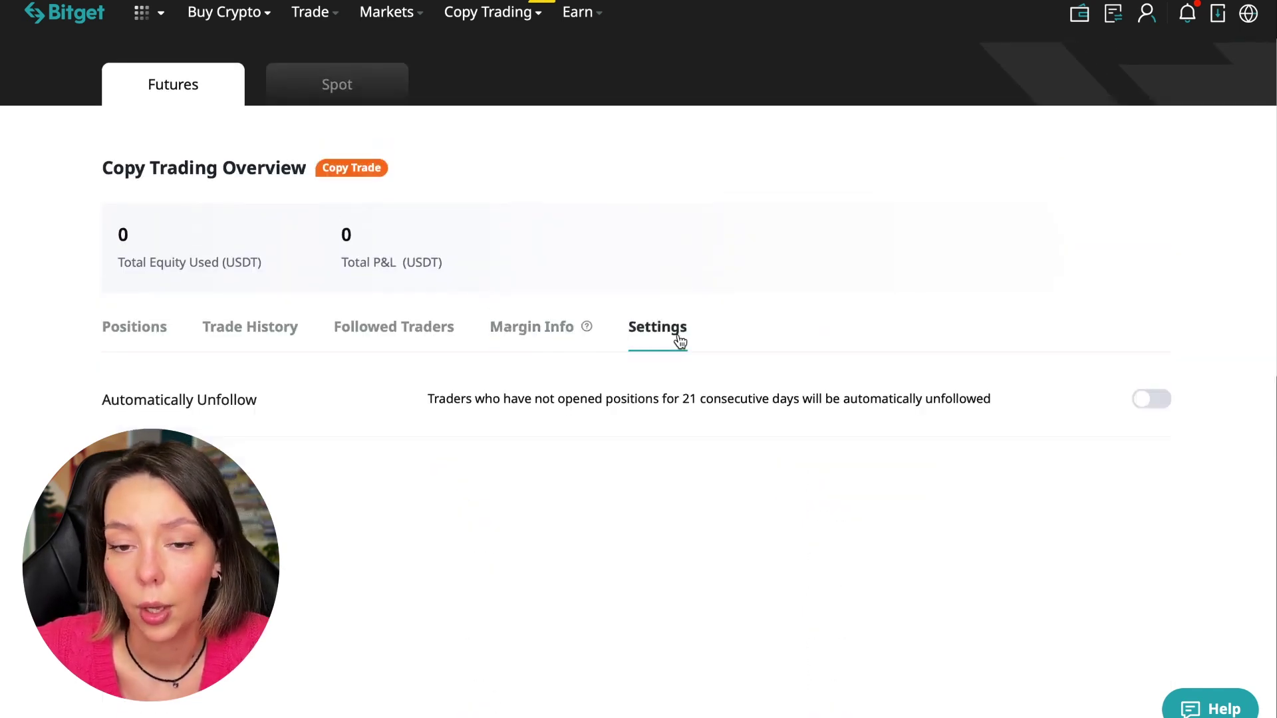
left_click(151, 330)
scroll(570, 420, "up", 3)
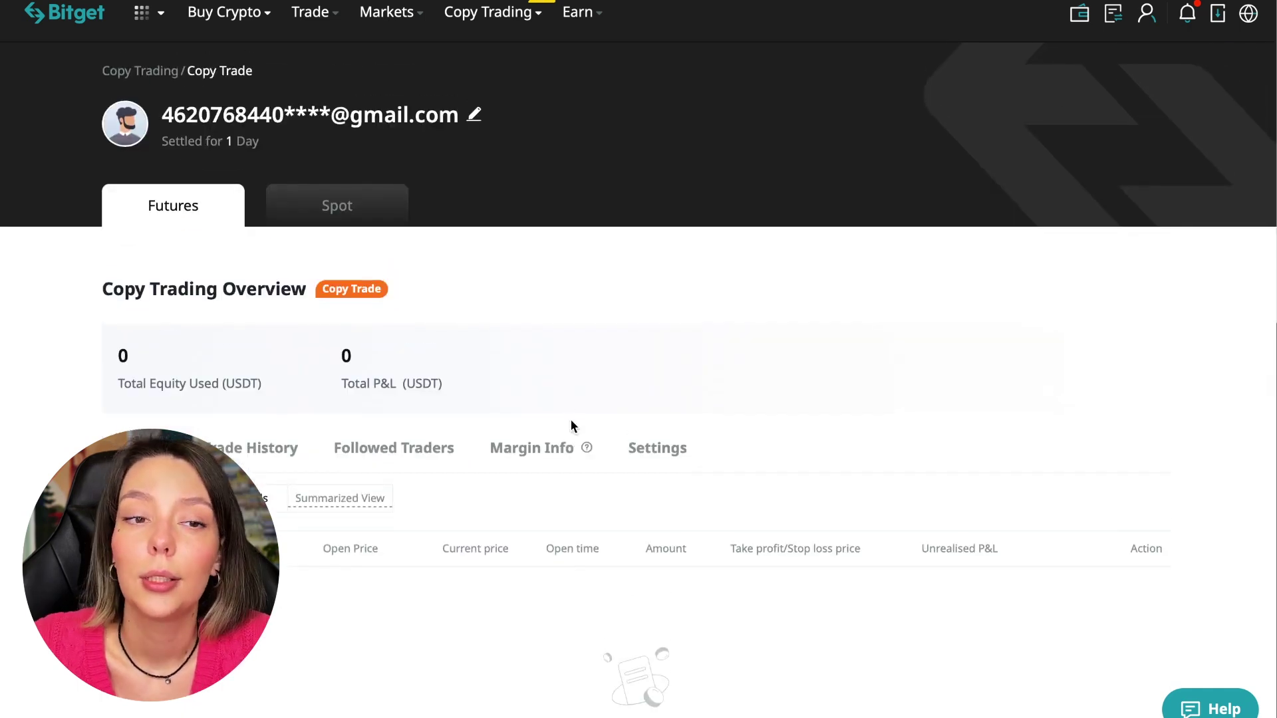